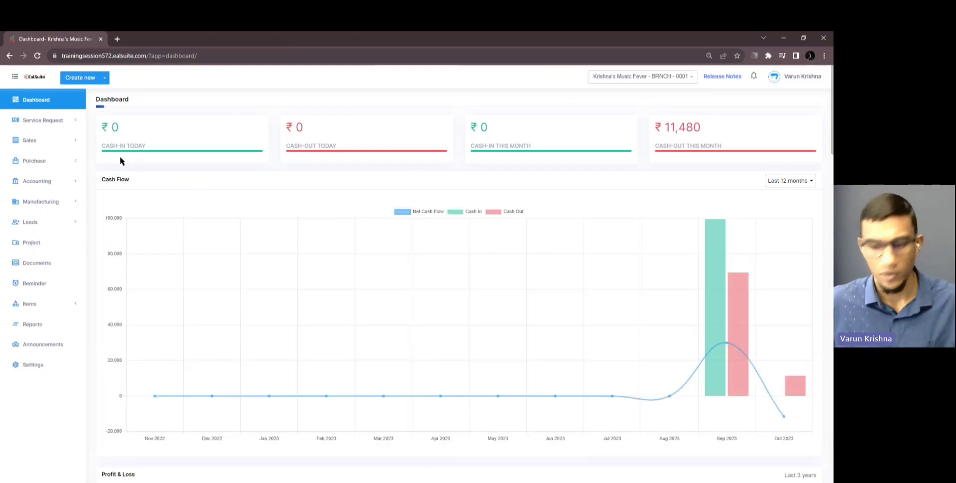
Open the Settings (Branches) page in a background tab, keeping the cash-flow dashboard showing
middle_click(40, 368)
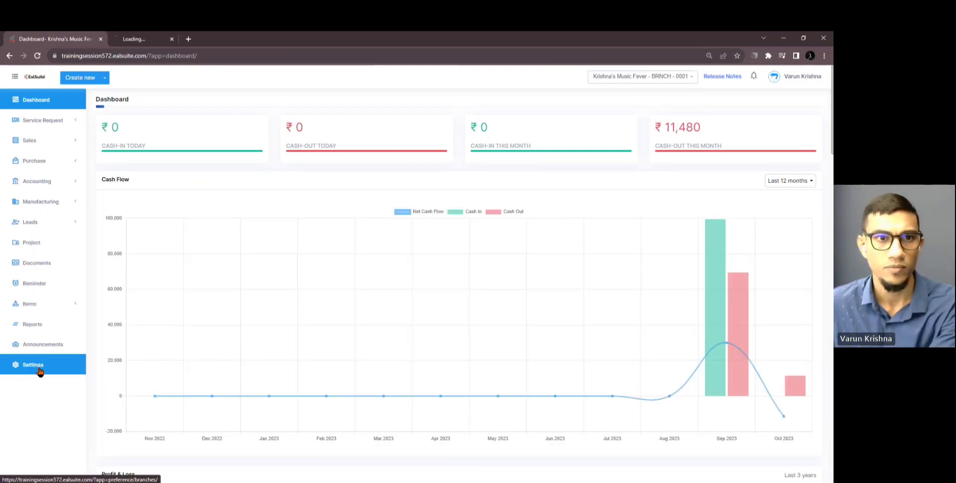
Open Krishna's Music Fever branch settings, then its Series Manager in a new tab
click(141, 40)
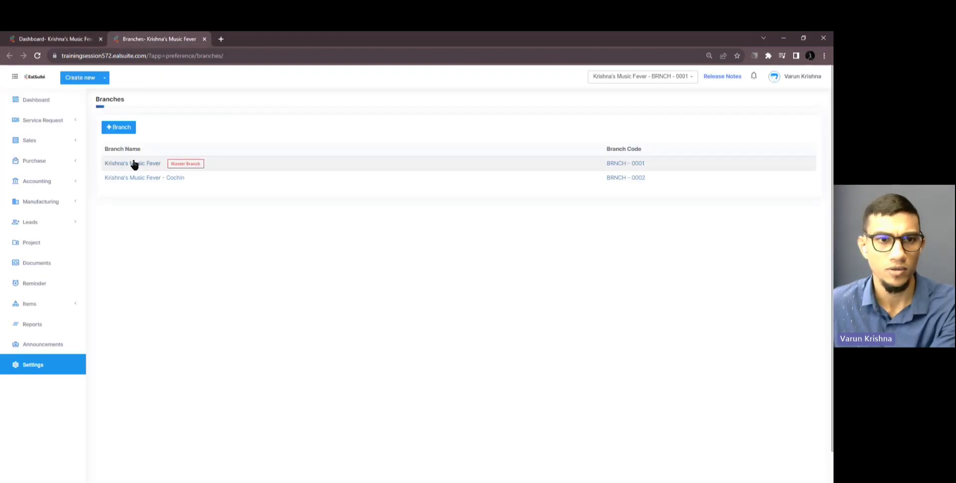
click(133, 163)
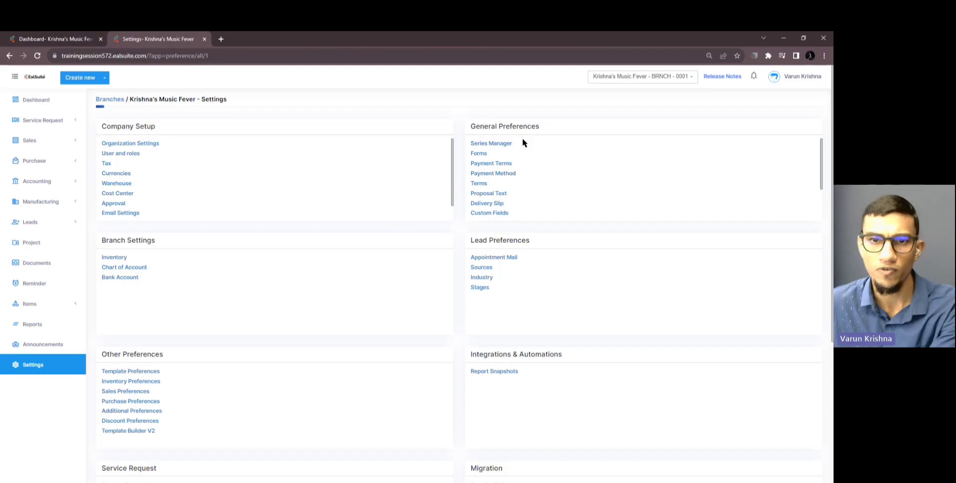
ctrl+click(497, 144)
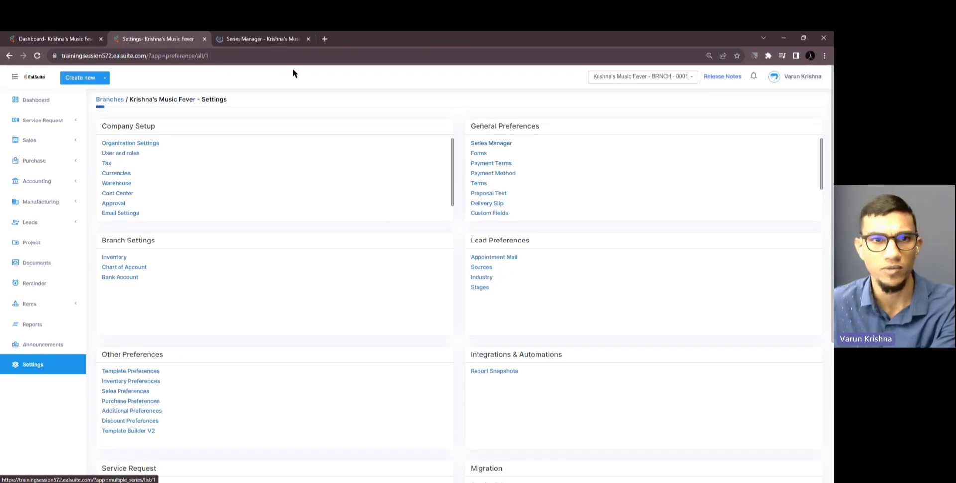
click(242, 45)
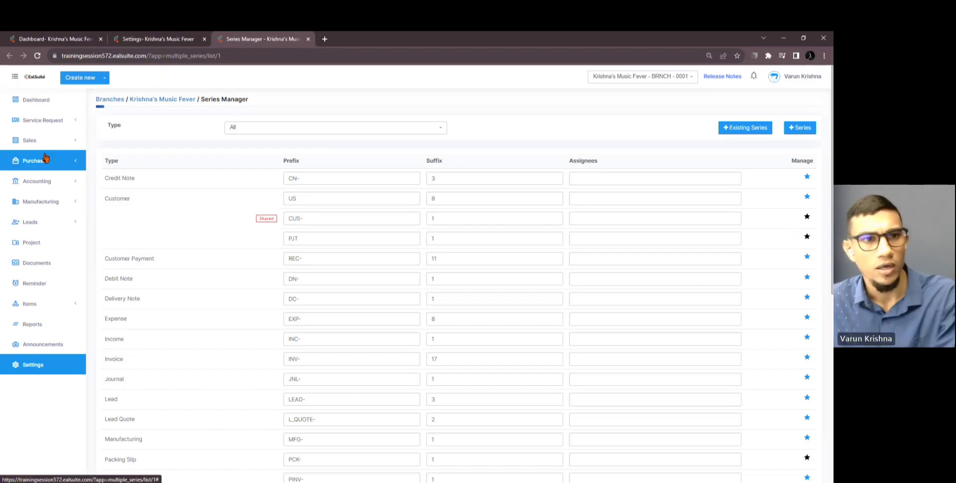
Open a new Add Contact customer form in its own tab via Create new > Sales > Customers
click(60, 143)
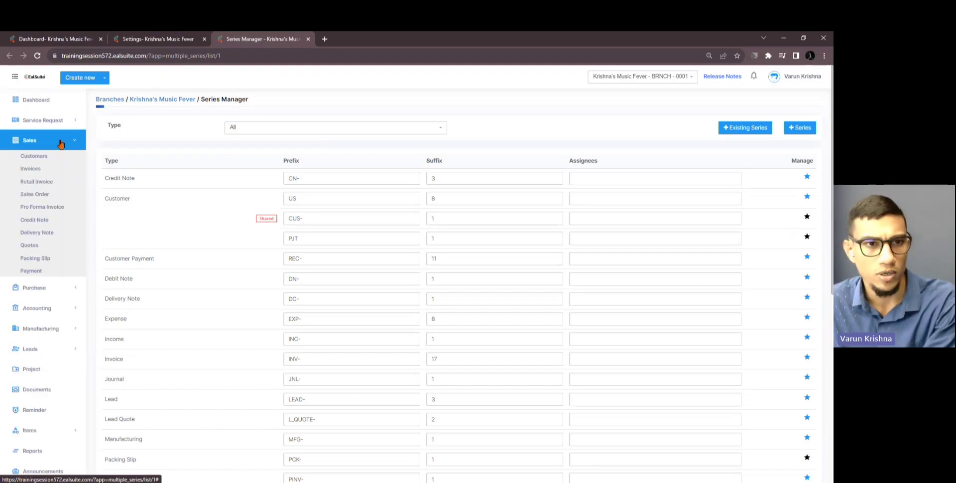
click(80, 79)
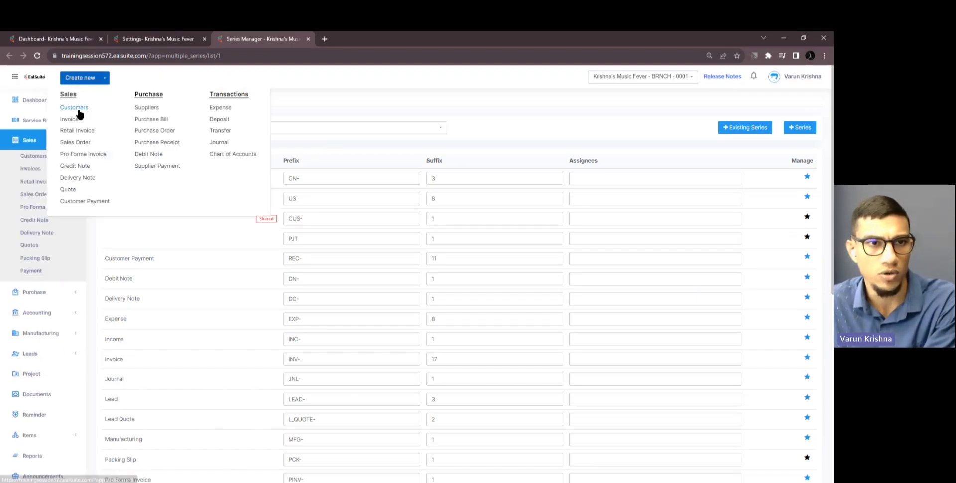
middle_click(79, 114)
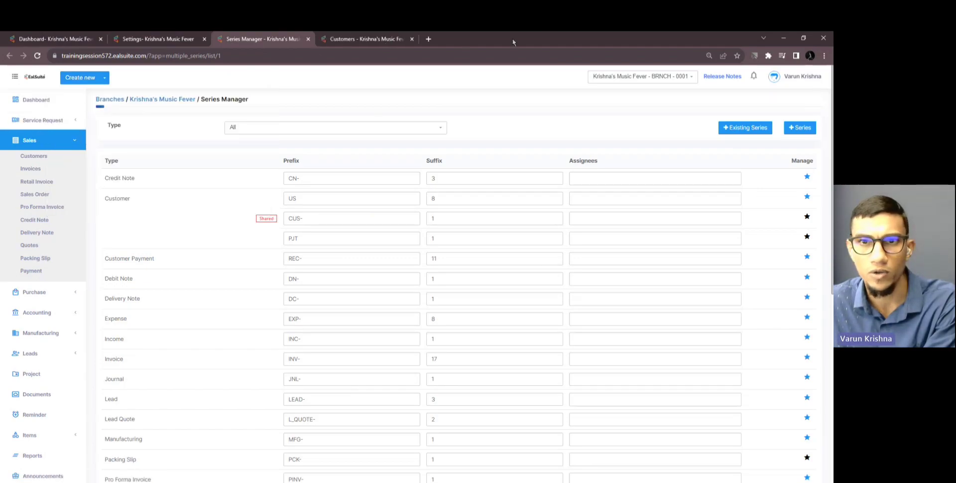
click(365, 43)
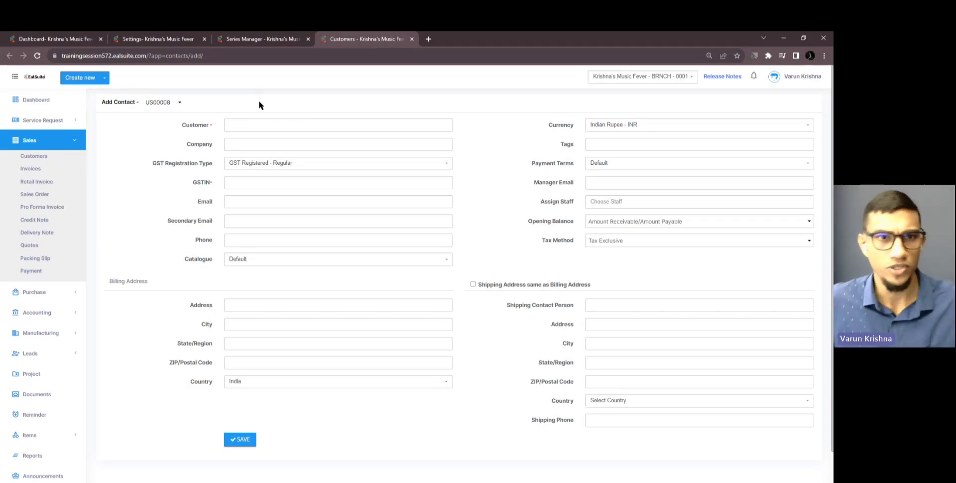
click(242, 42)
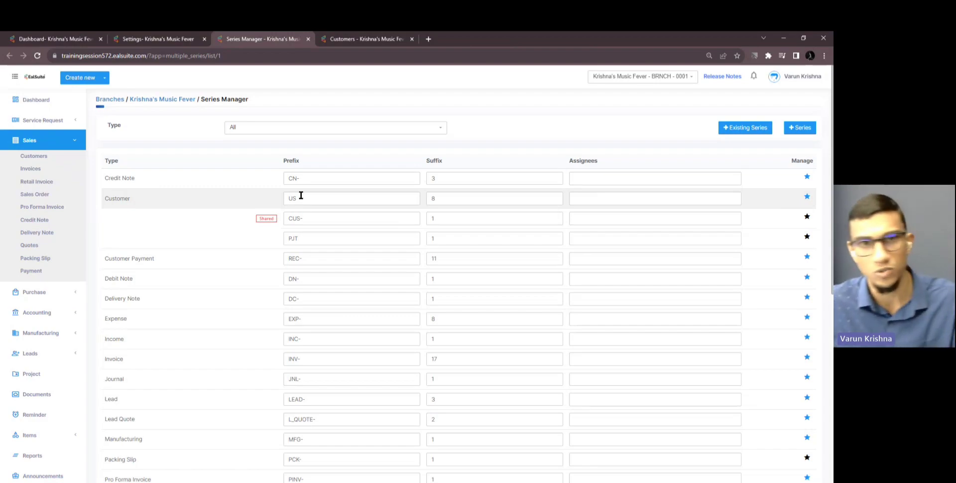
Check the customer series dropdown (US00008, CUS-00001, PJT00001), keeping US00008 selected
click(371, 40)
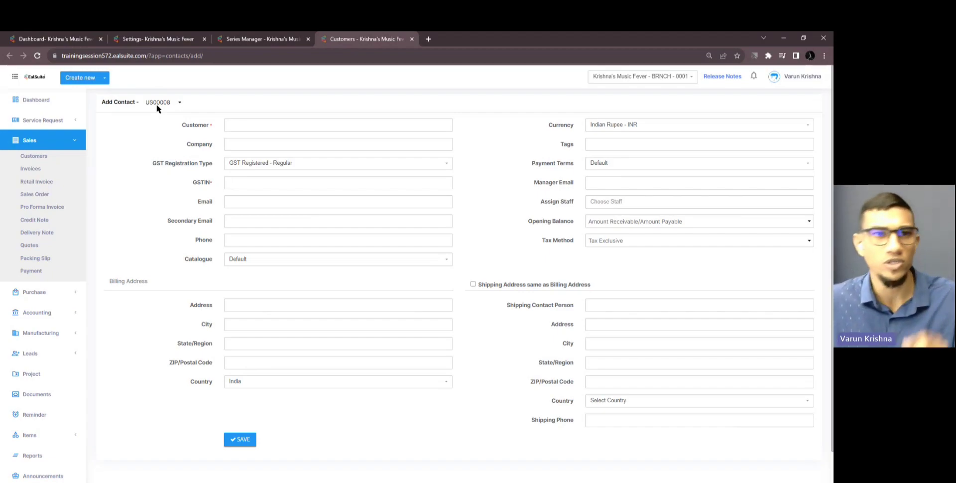
click(156, 103)
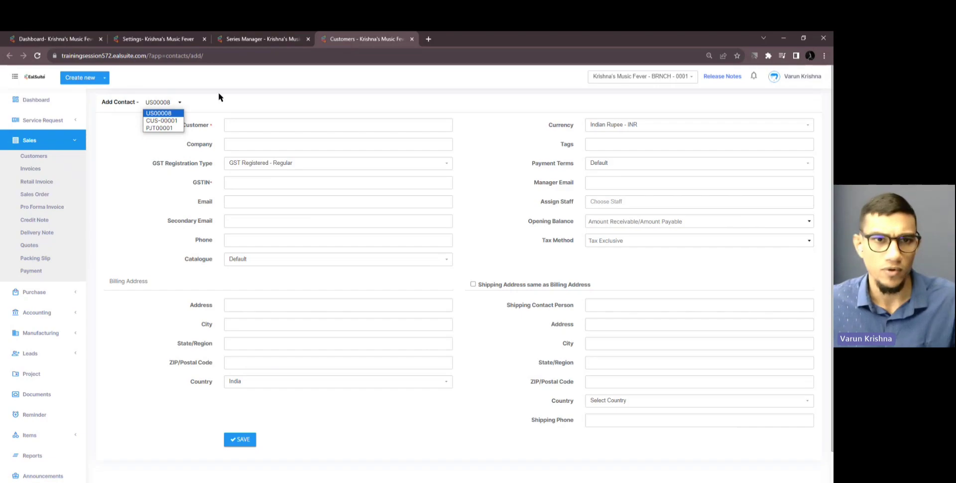
click(230, 106)
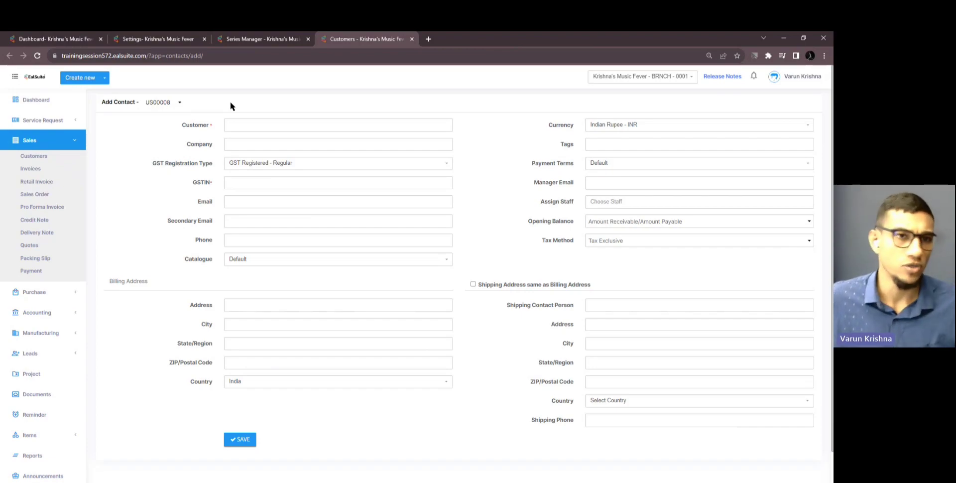
click(180, 101)
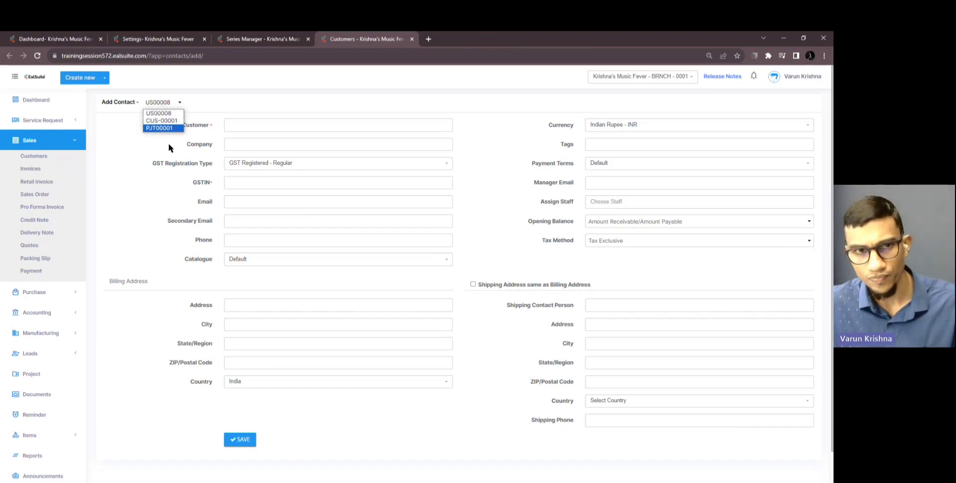
click(193, 98)
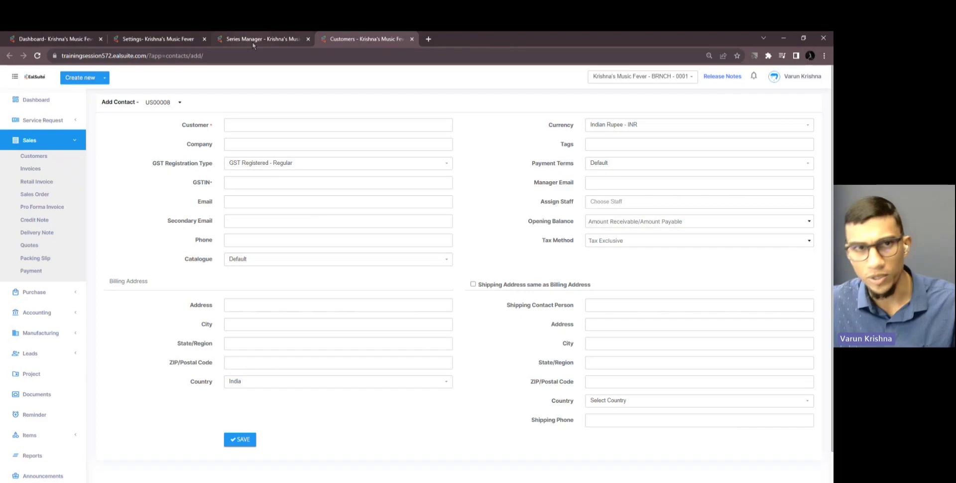
click(252, 43)
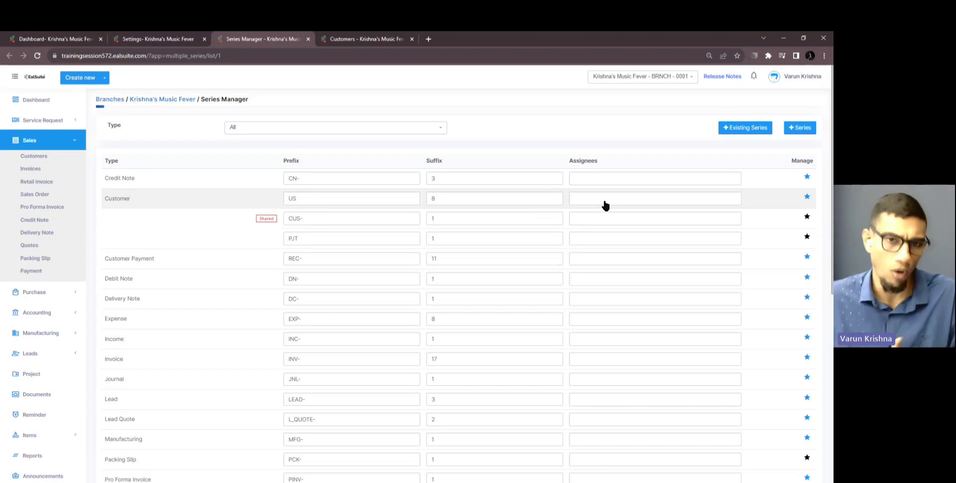
Set the current user as the PJT series assignee and save it with the check mark
click(608, 240)
click(607, 252)
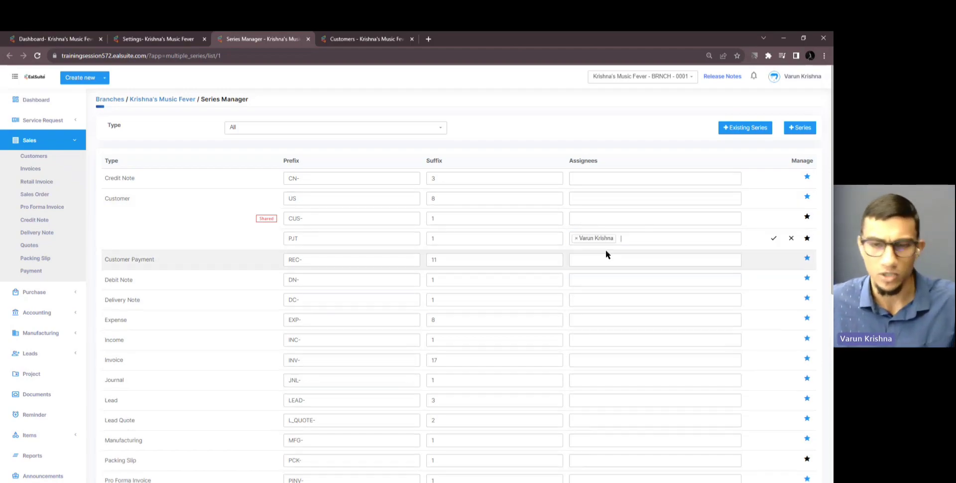
click(773, 238)
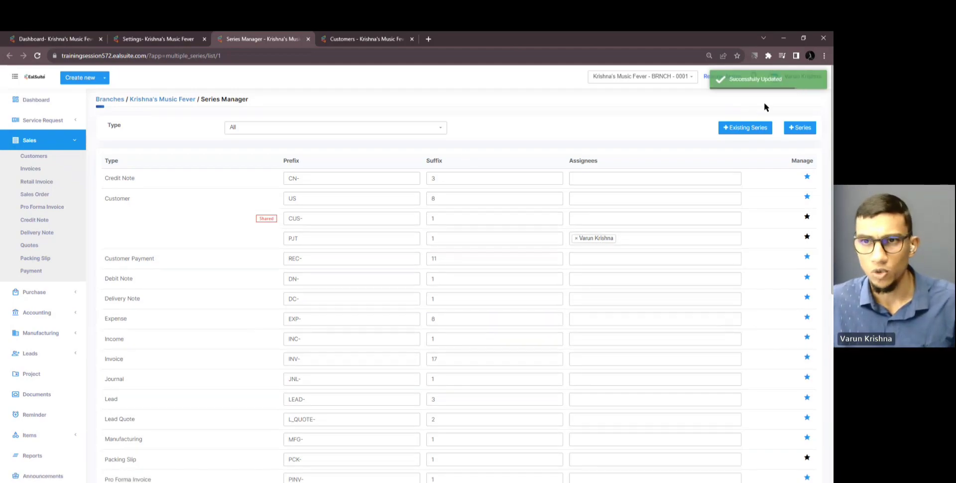
click(361, 40)
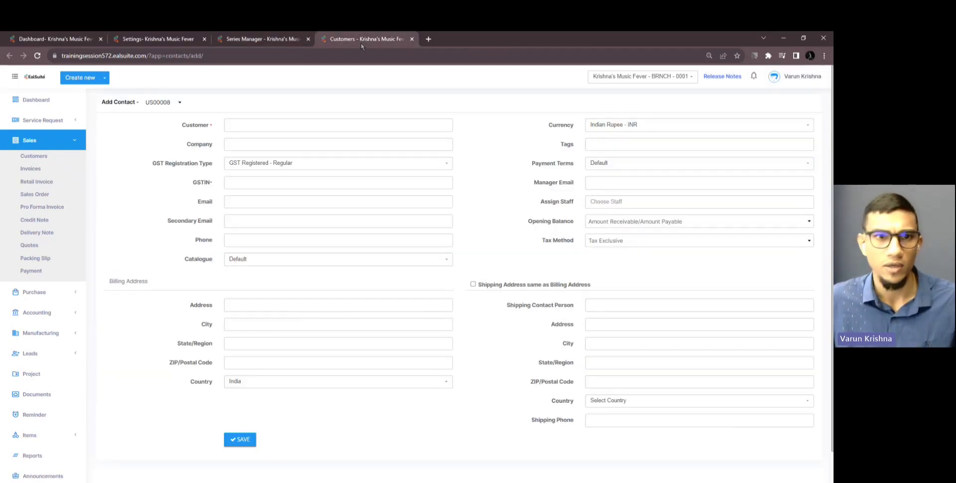
Reload the Add Contact form so it picks up the PJT series assignment
click(38, 56)
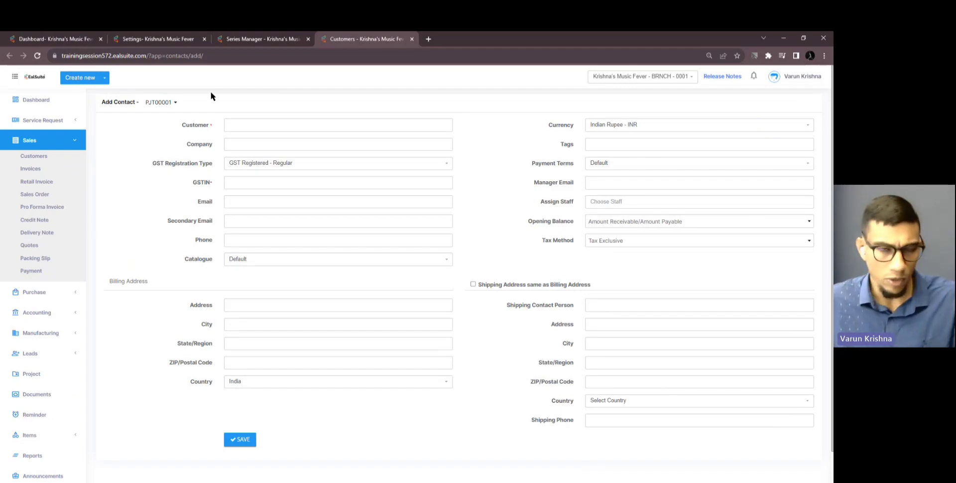
click(238, 44)
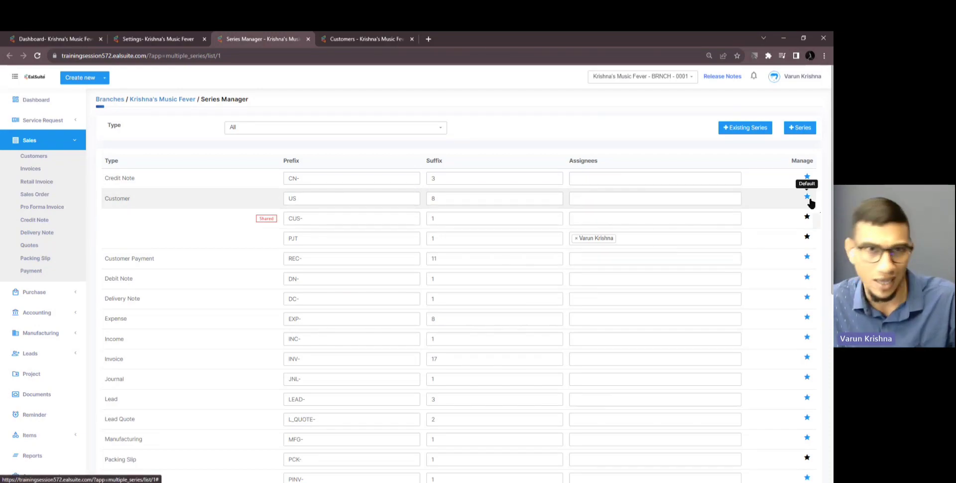
click(356, 40)
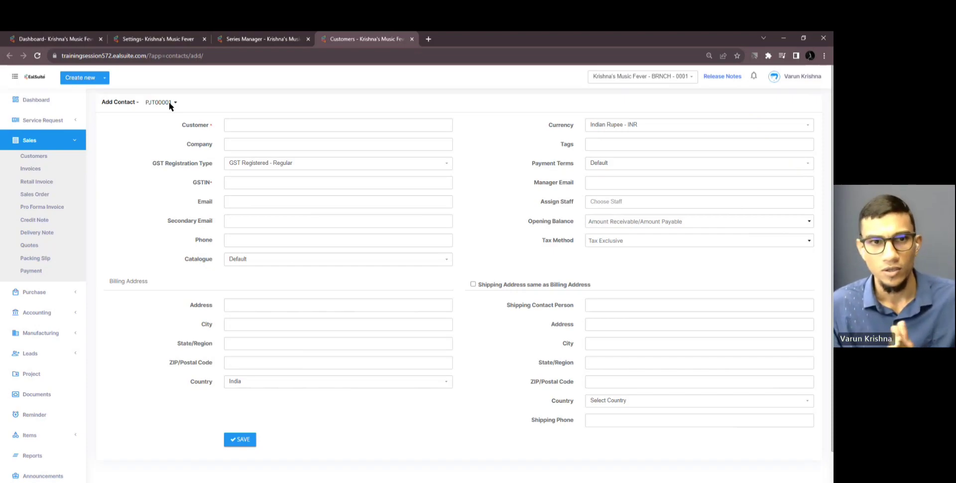
click(247, 40)
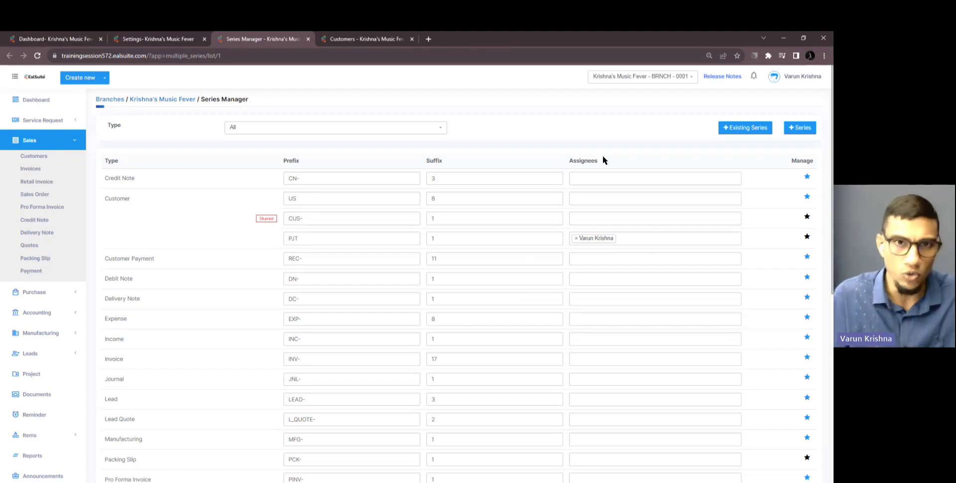
Confirm the Add Contact series dropdown now offers PJT00001
click(363, 39)
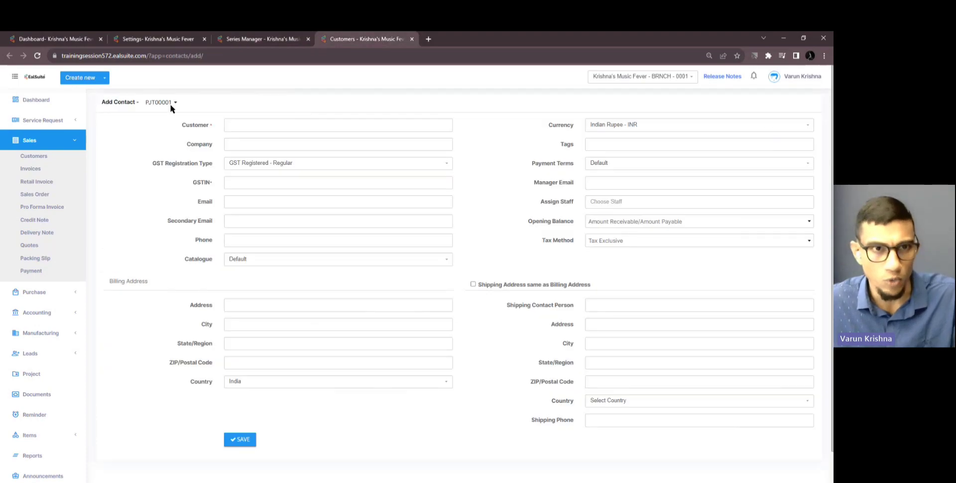
click(169, 102)
click(230, 100)
click(264, 39)
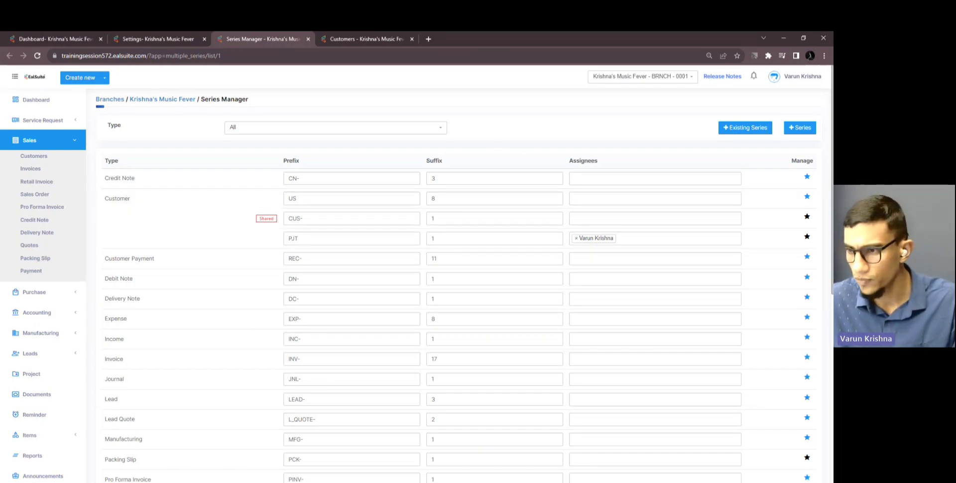
Dock the login page among the other EalSuite tabs and focus its email field
drag(647, 219, 411, 57)
drag(416, 35, 413, 35)
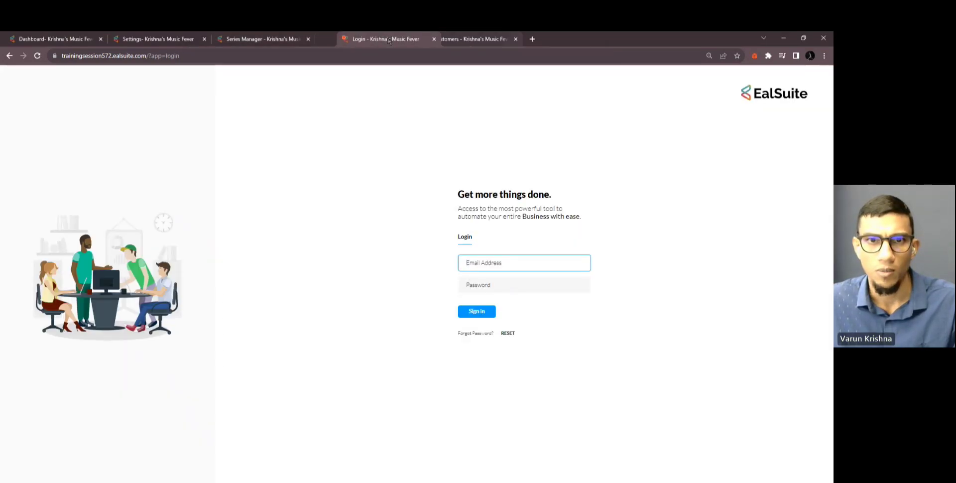
click(522, 265)
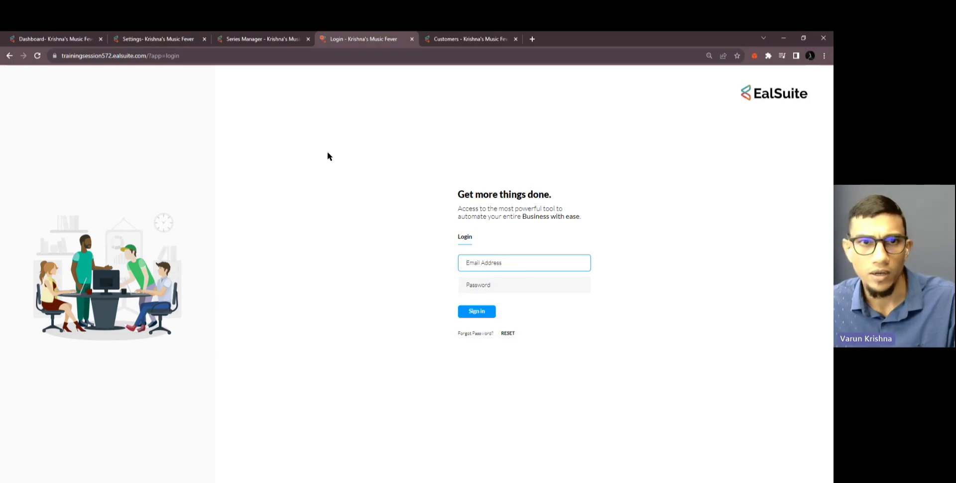
Open User and roles in a new tab and copy the first user's email address
click(157, 39)
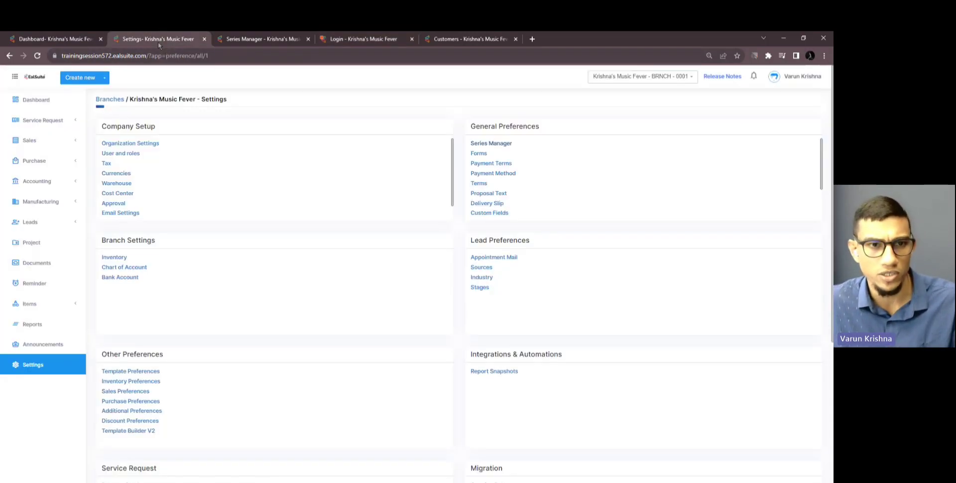
middle_click(136, 153)
click(237, 43)
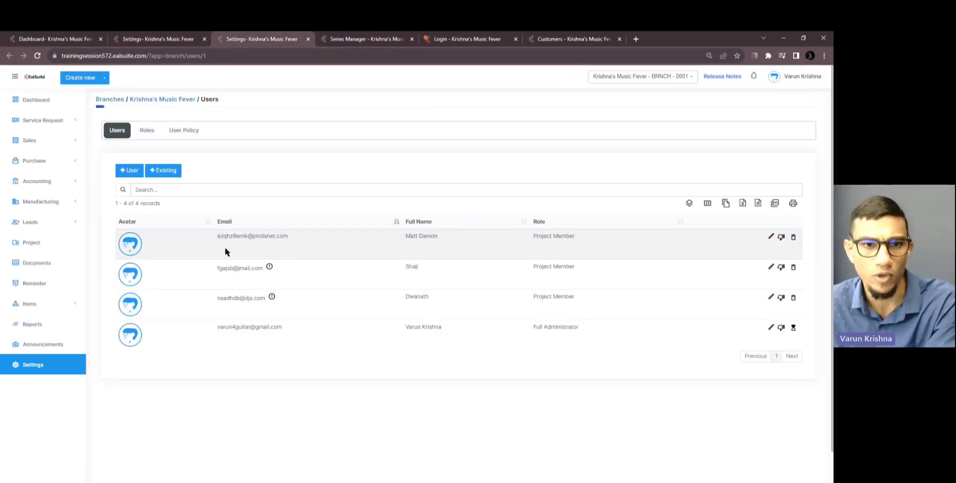
drag(215, 237, 291, 232)
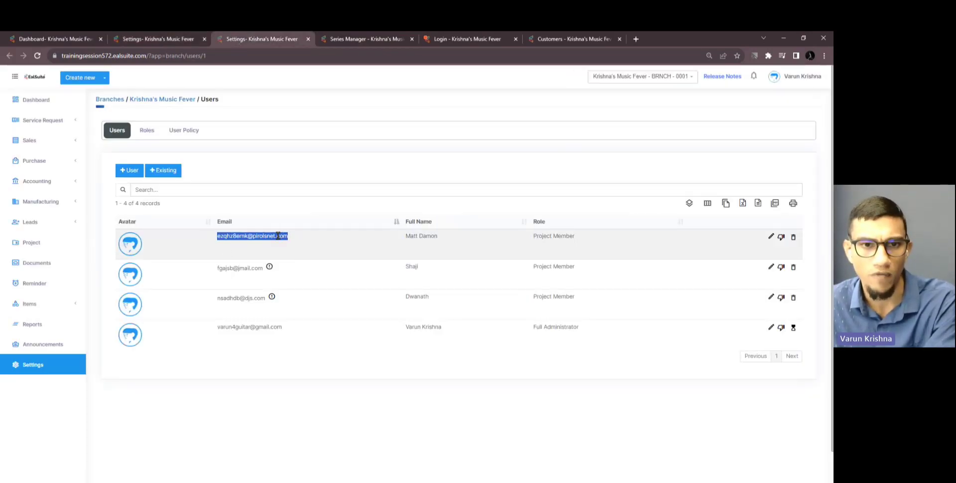
right_click(279, 236)
click(297, 242)
click(343, 214)
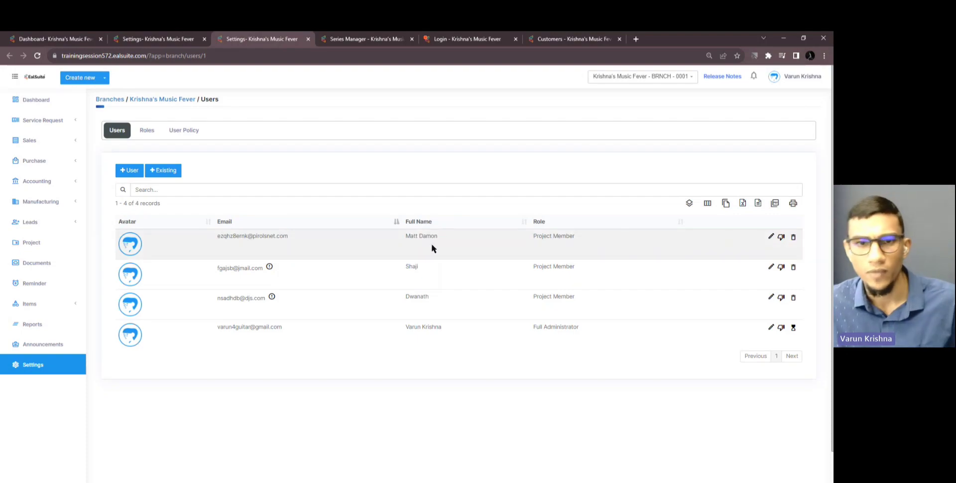
Sign in as Project Member with the copied email and the account password
click(466, 38)
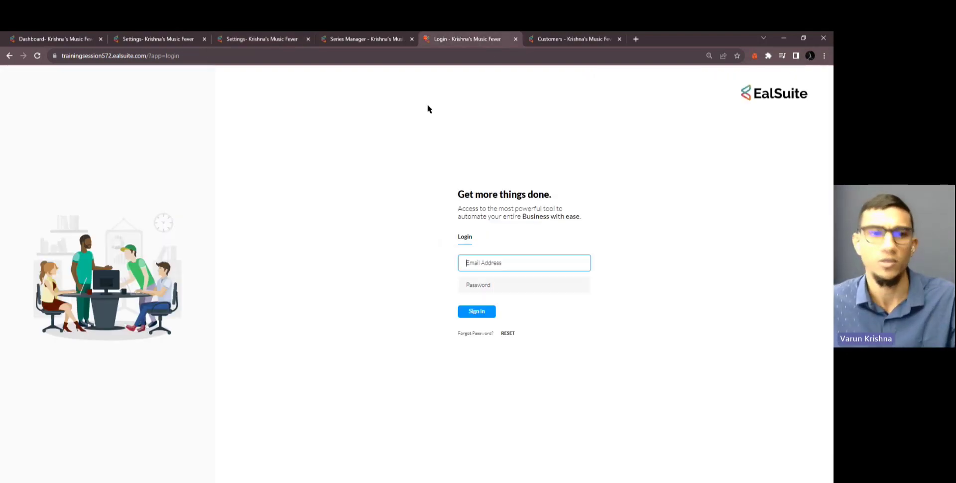
right_click(480, 267)
click(501, 323)
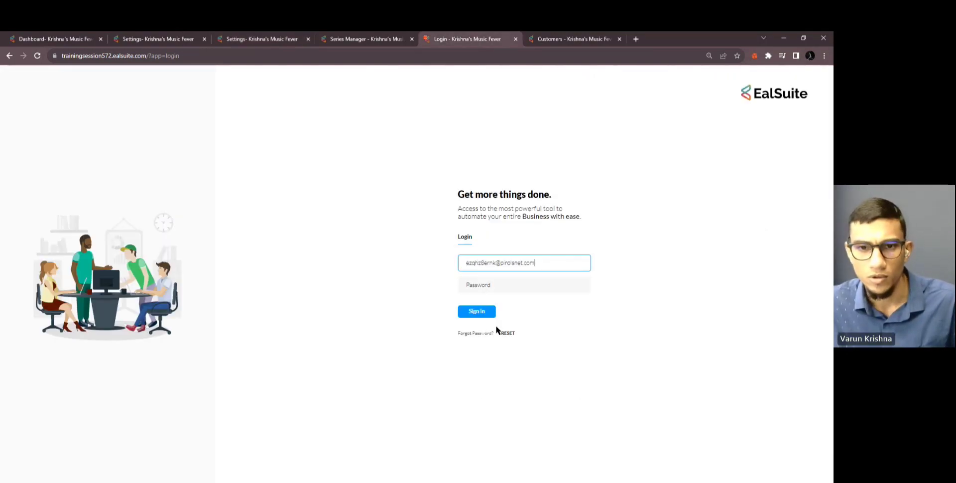
click(511, 286)
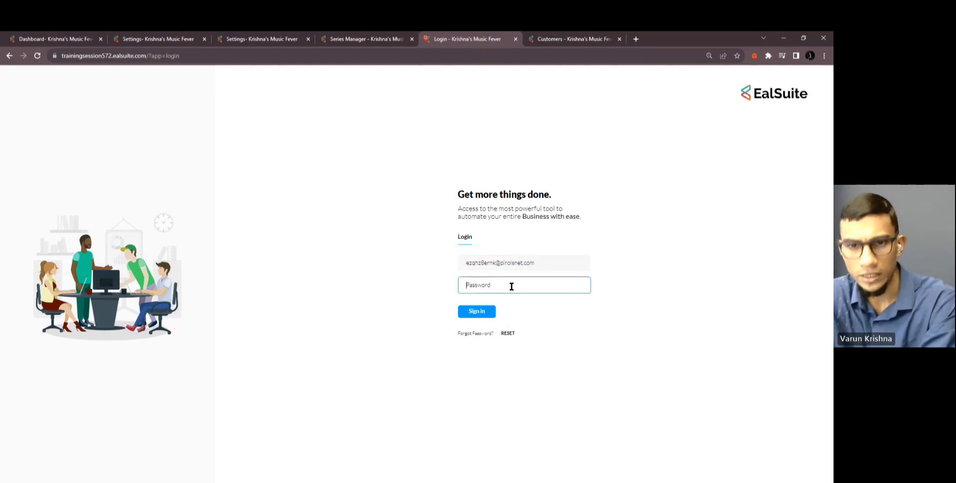
text(••••••••)
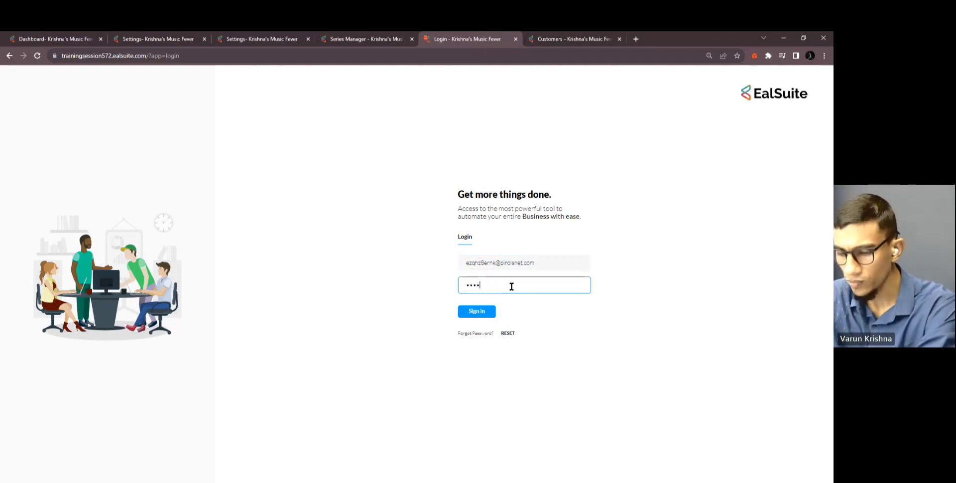
click(480, 314)
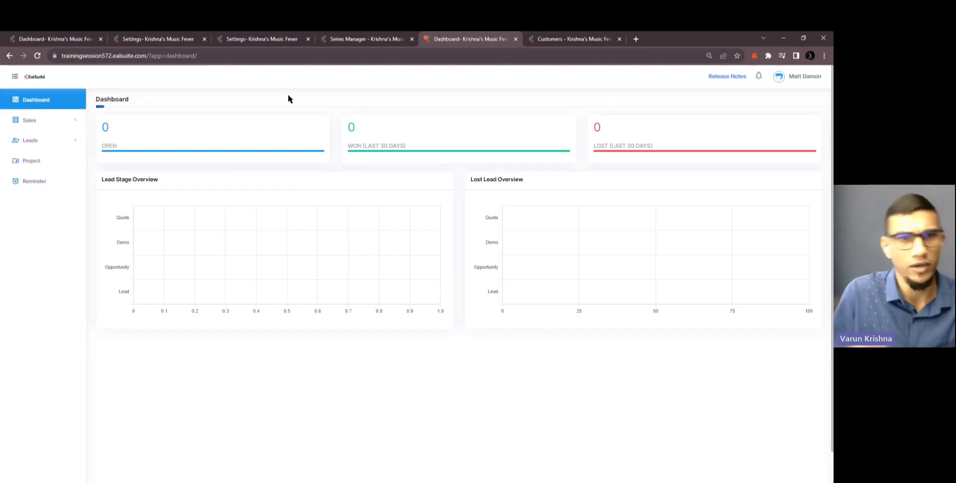
click(154, 43)
click(238, 43)
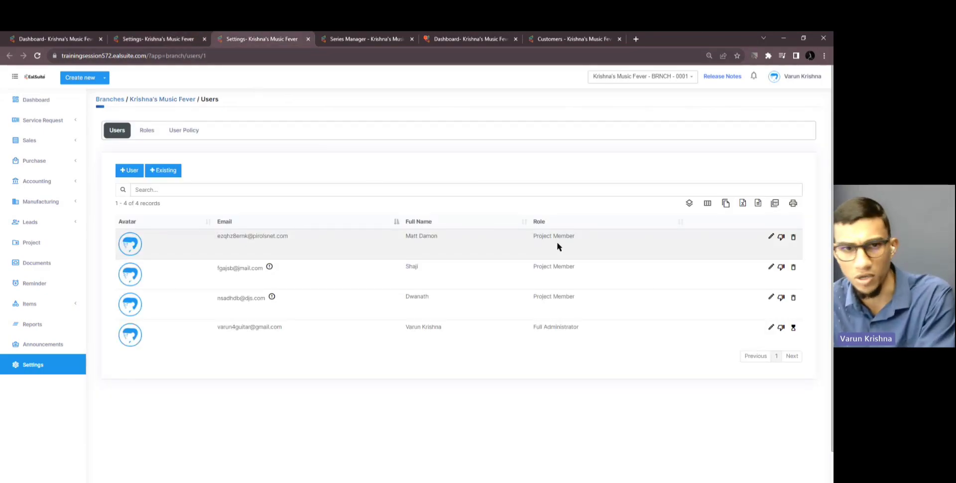
Open the Project Member role for editing to review its Customer permission checkboxes
click(149, 134)
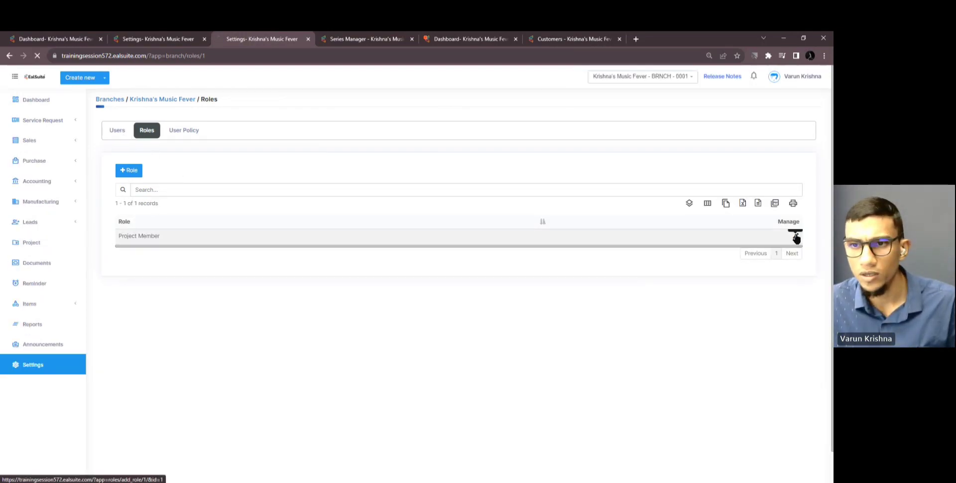
click(795, 236)
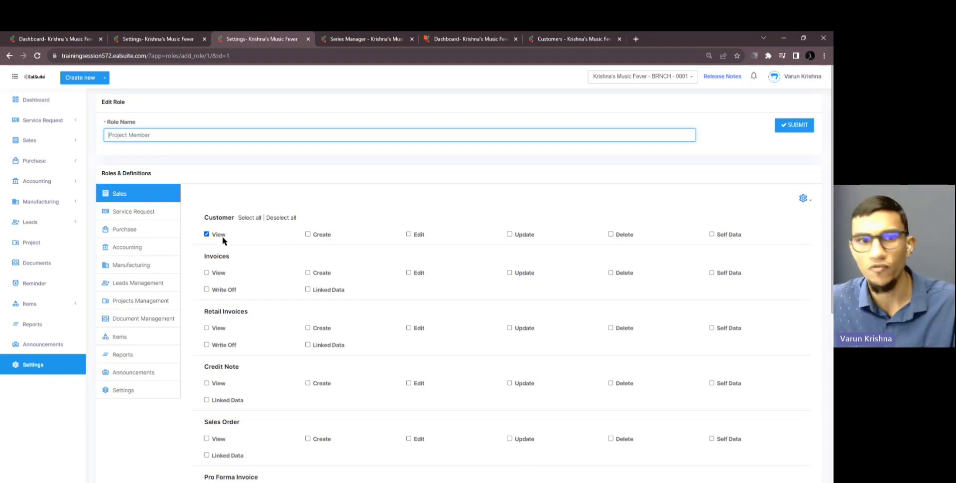
click(567, 39)
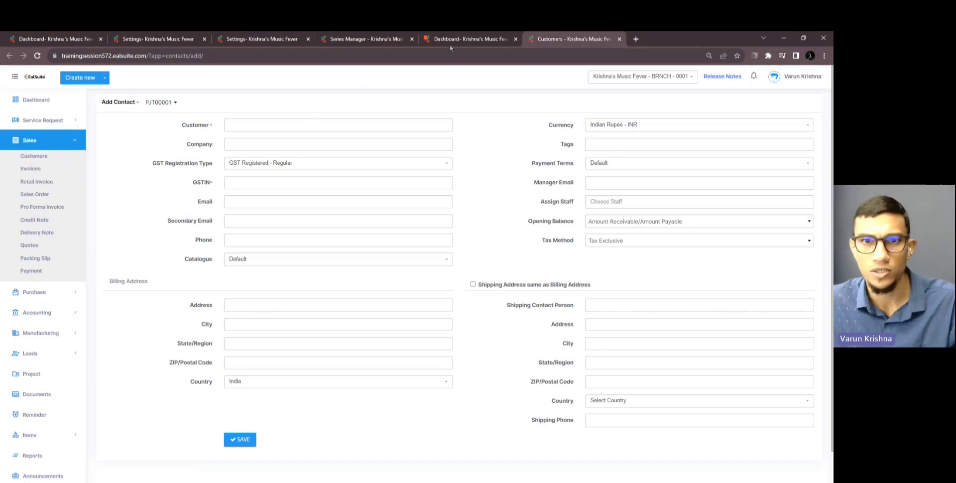
As Project Member, expand Sales and open the Customers list
click(449, 44)
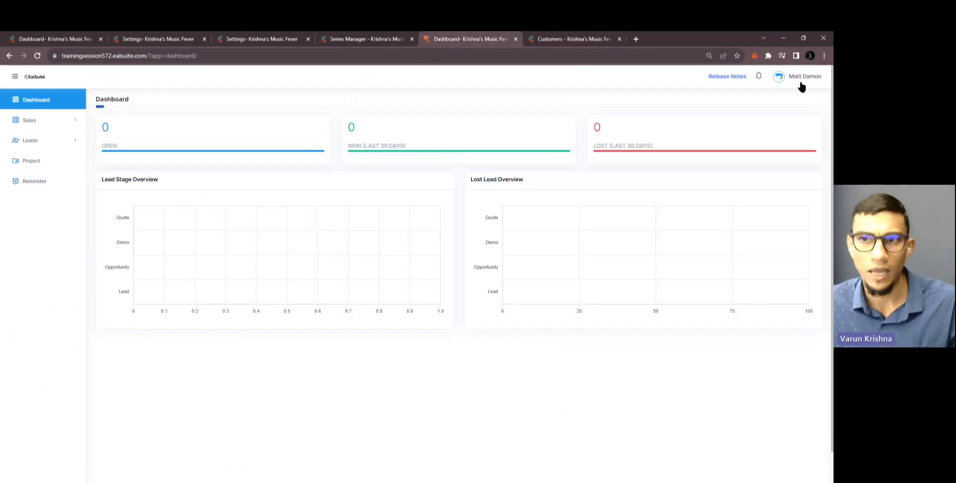
click(62, 121)
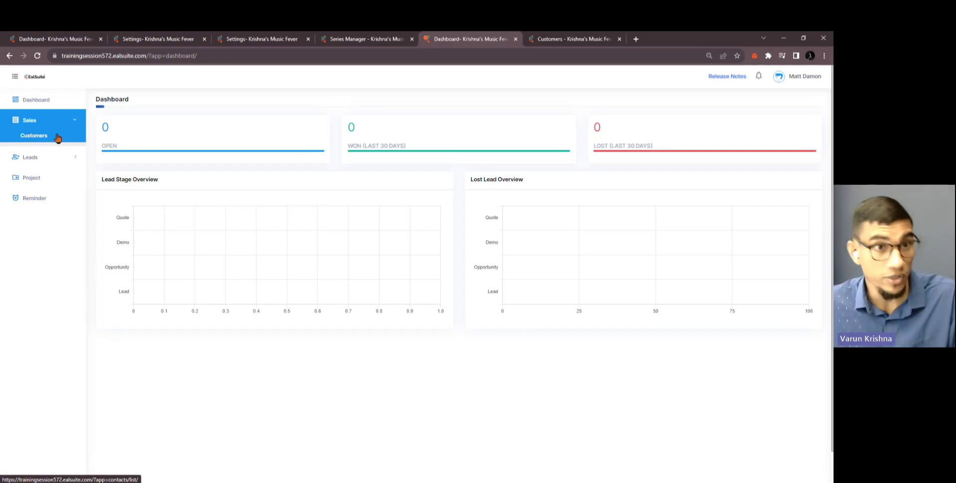
click(273, 40)
mouse_move(208, 241)
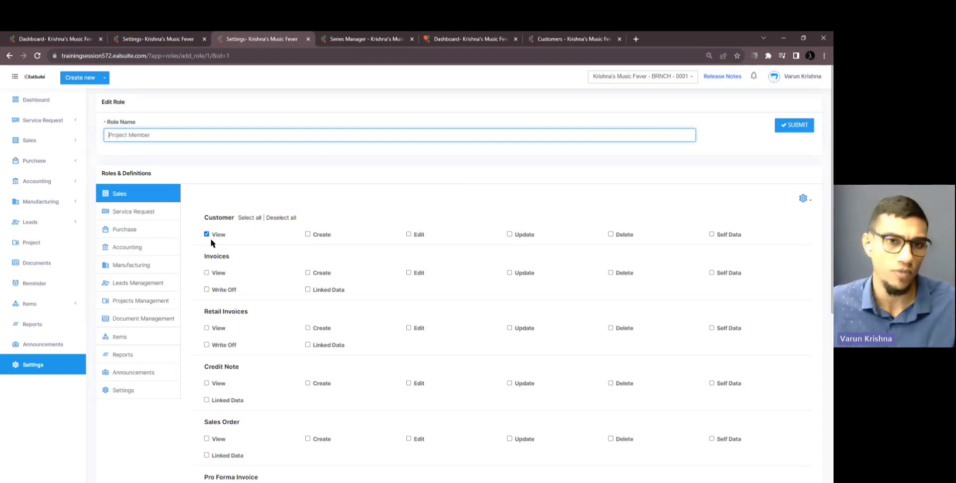
click(561, 45)
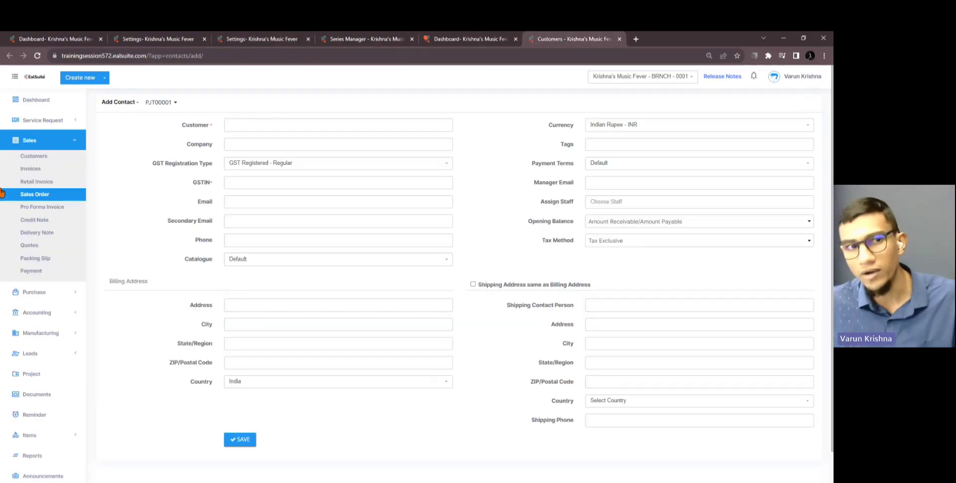
click(431, 40)
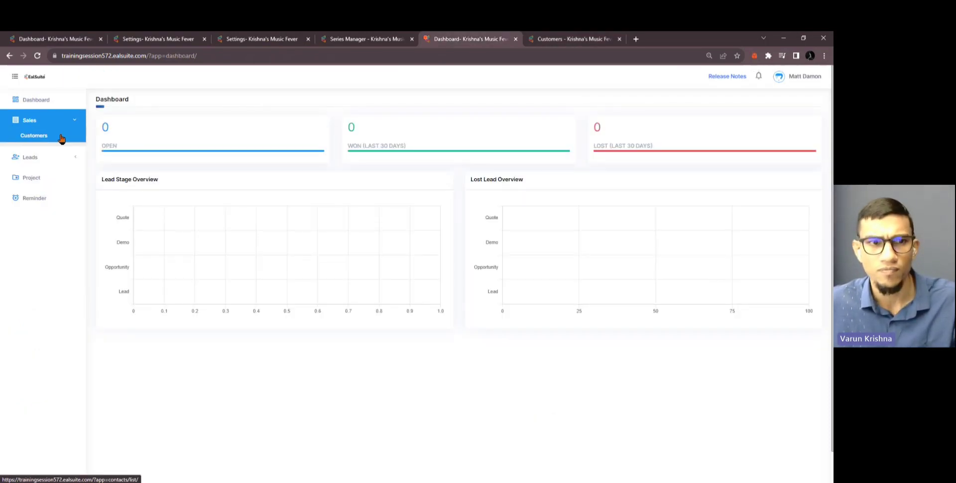
click(62, 138)
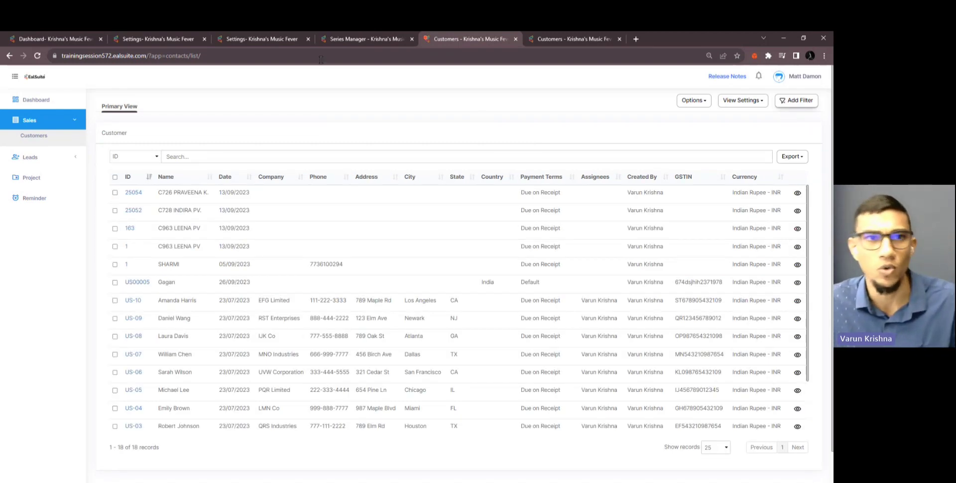
click(279, 38)
Tick Create for Customer on Project Member, save the role, and reload that user's customer list
click(307, 234)
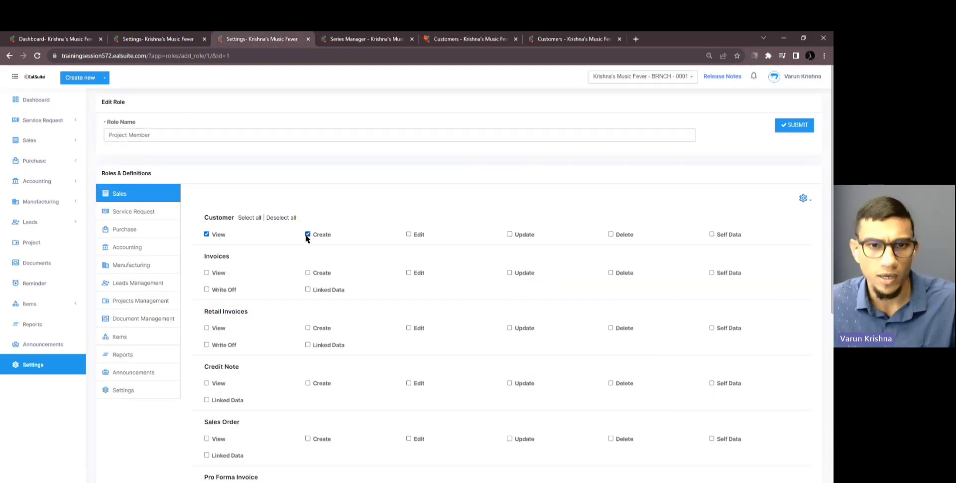
click(796, 128)
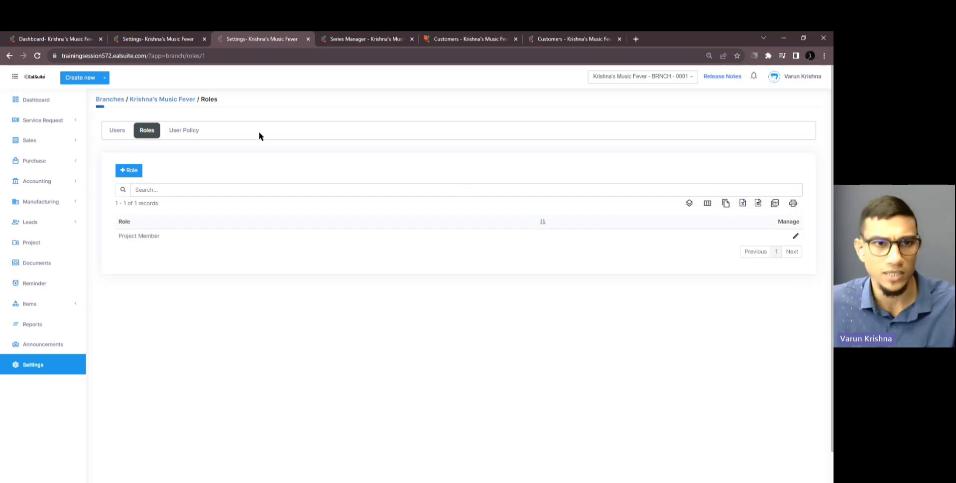
click(440, 39)
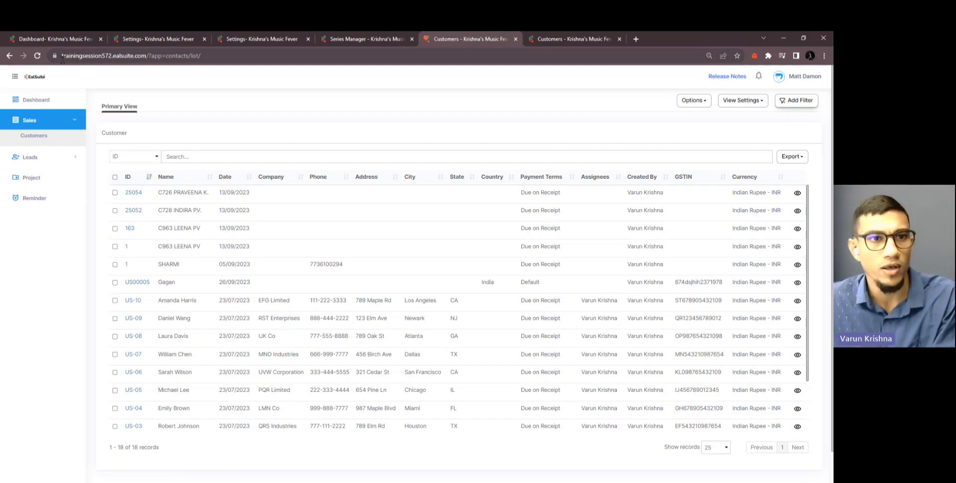
click(38, 56)
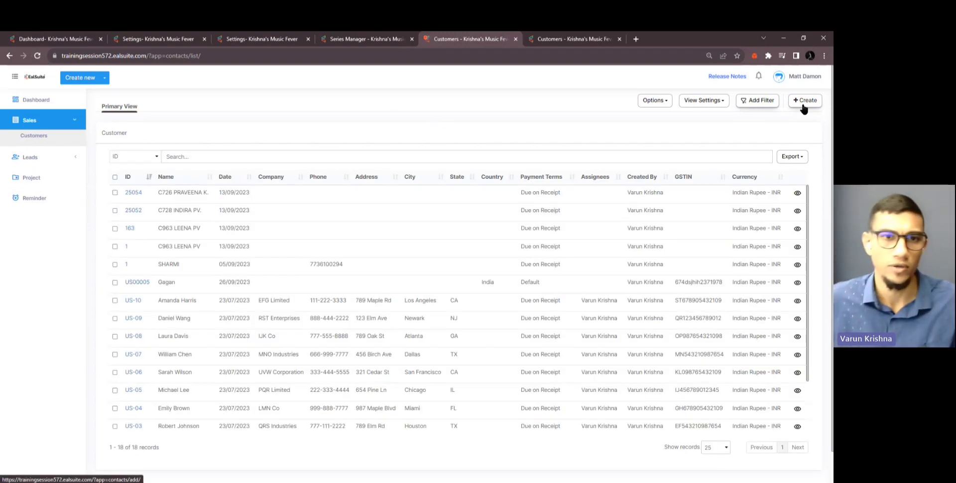
Confirm the Add Contact series dropdown lists PJT00001
click(162, 42)
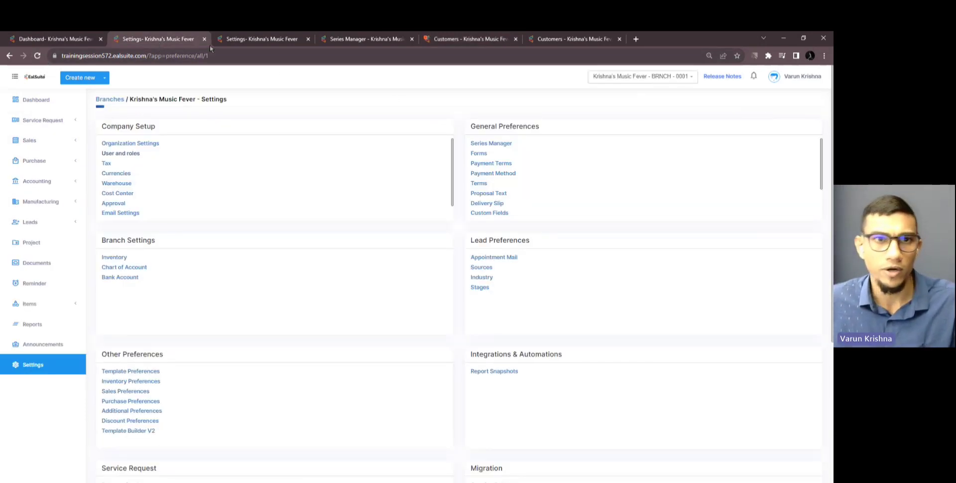
click(239, 43)
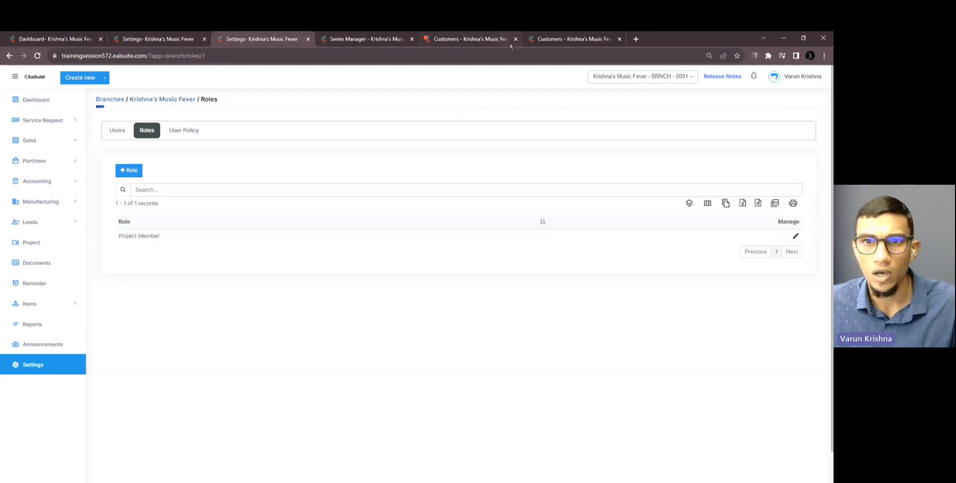
click(539, 42)
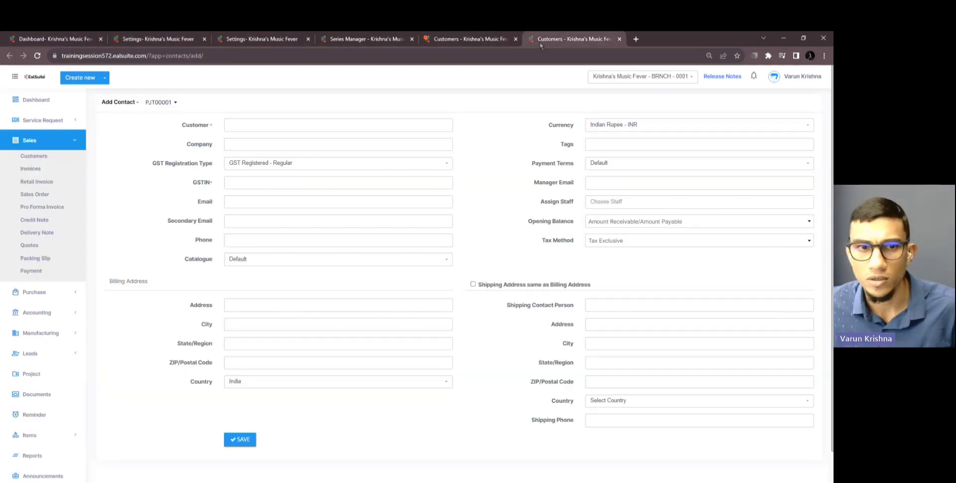
click(170, 102)
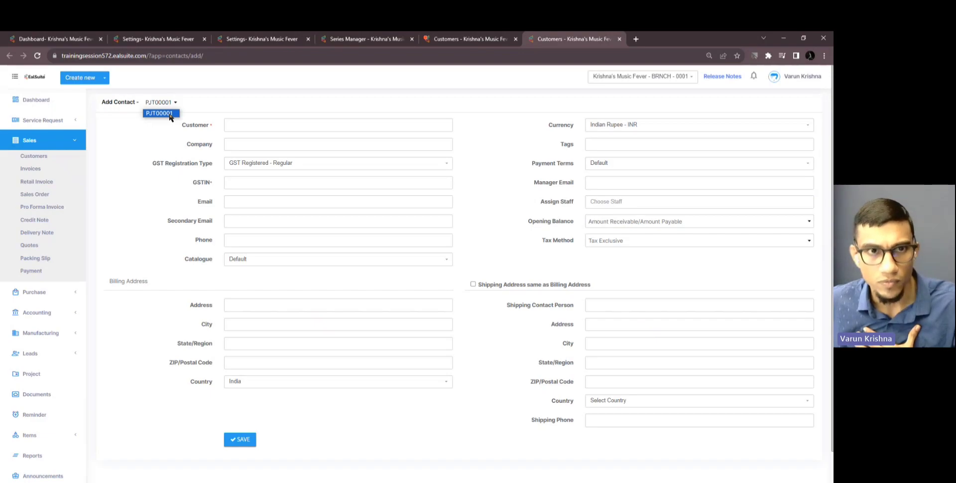
click(198, 107)
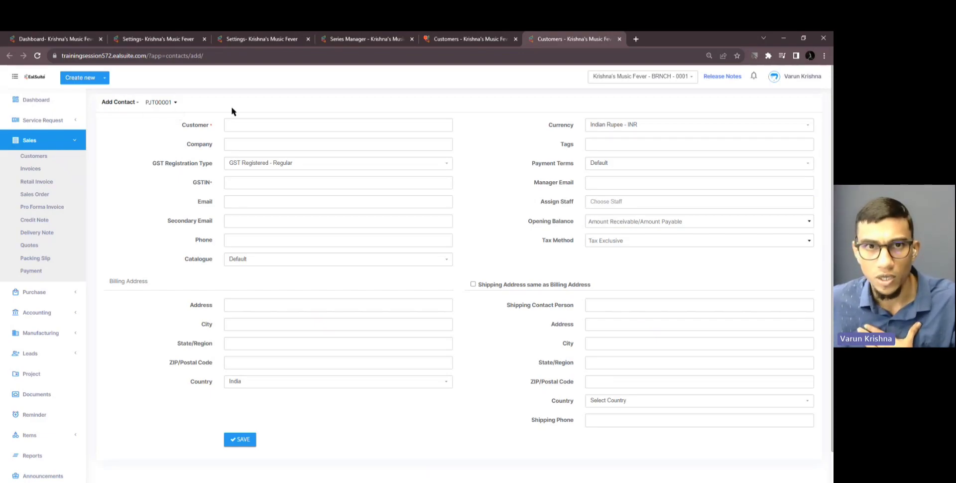
Open Series Manager from branch settings in a new tab and switch to it
click(162, 41)
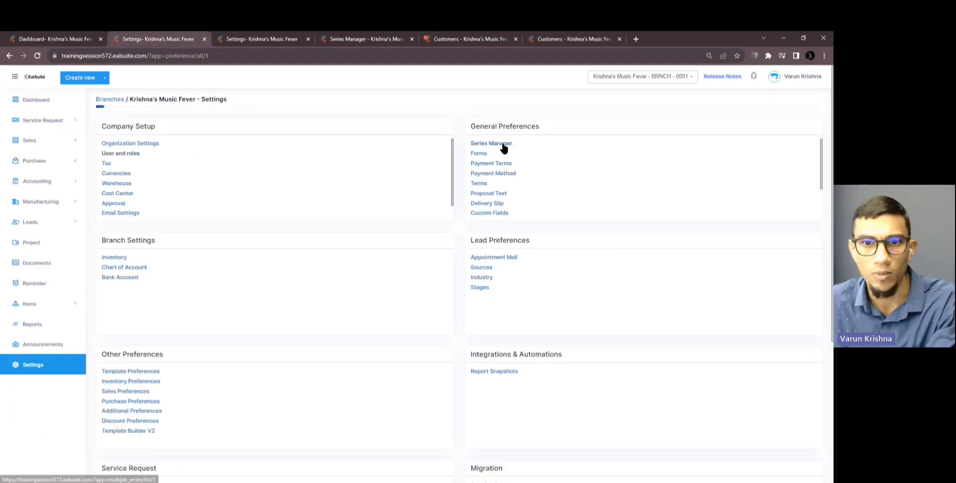
middle_click(500, 143)
click(264, 41)
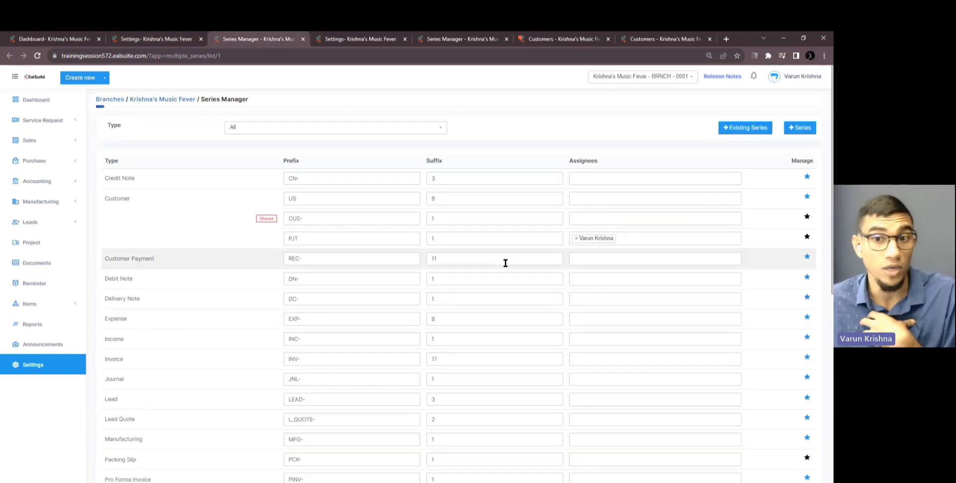
Assign the second user to the CUS- customer series, save it, and return to the new-customer form
click(619, 224)
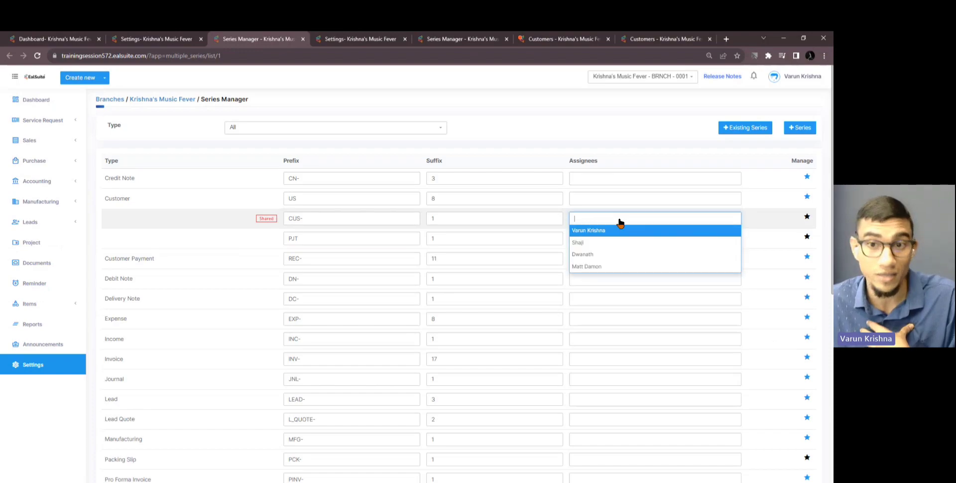
click(605, 255)
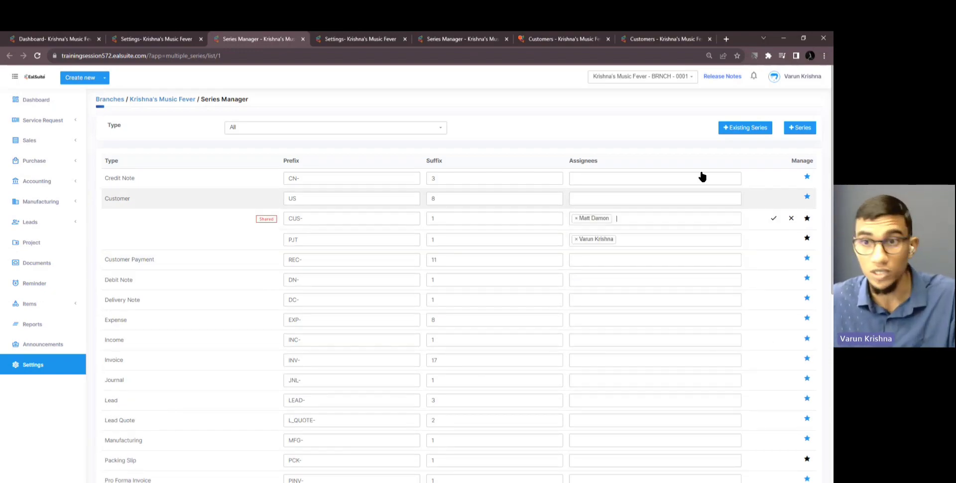
click(773, 220)
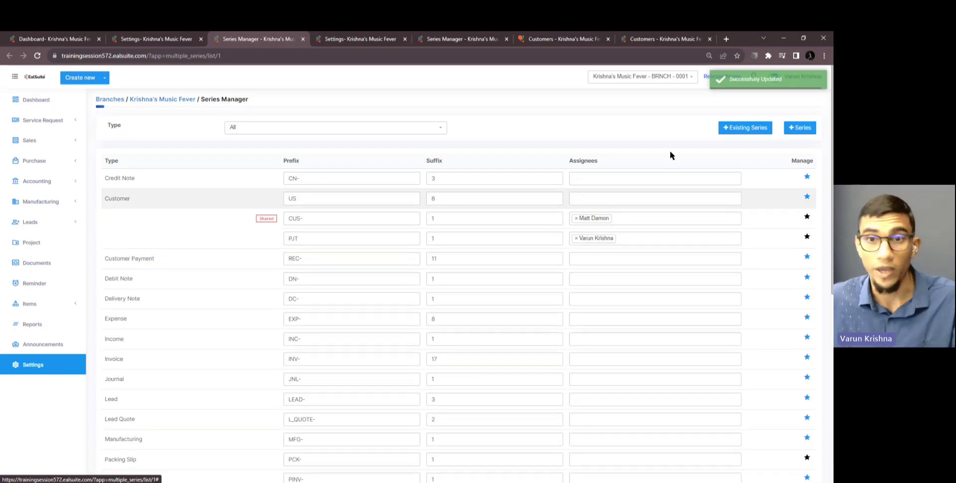
click(639, 40)
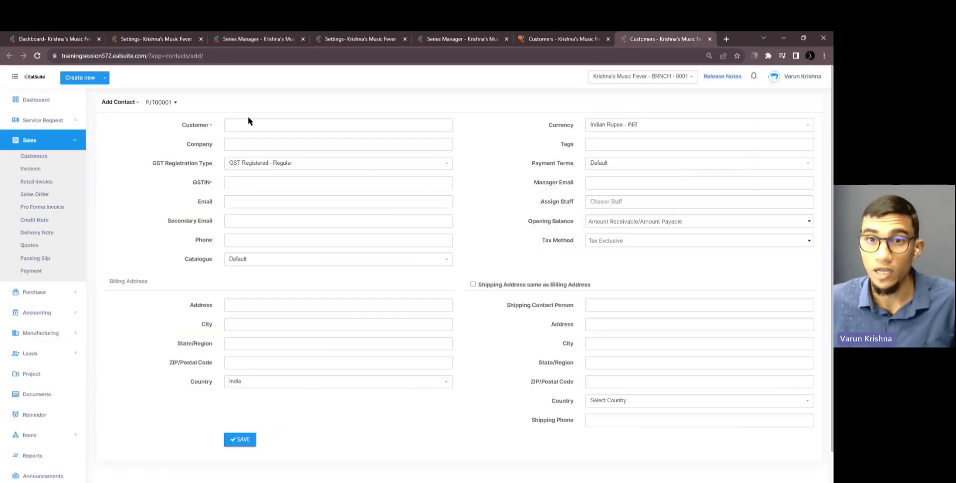
Start a new customer as the second user and confirm it numbers from CUS-00001
click(528, 40)
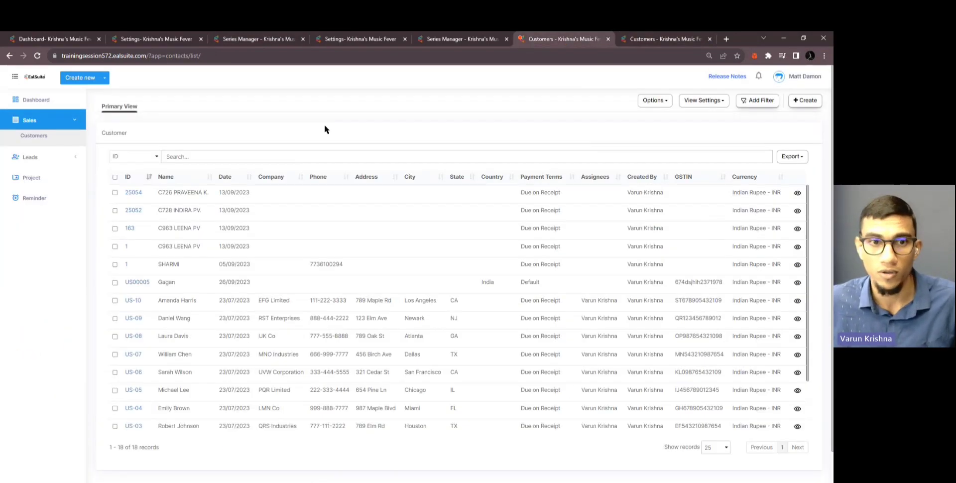
click(803, 101)
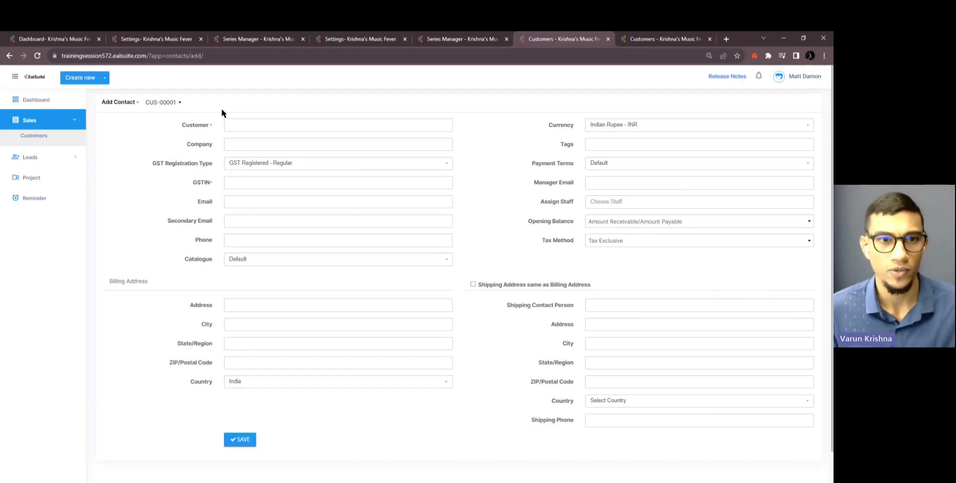
click(249, 39)
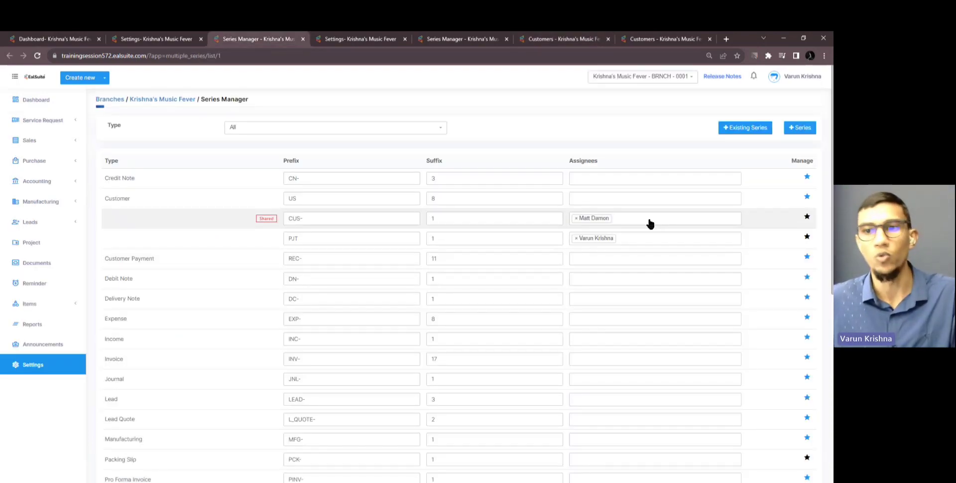
Remove the assignees from the PJT and CUS- series and save both
click(576, 238)
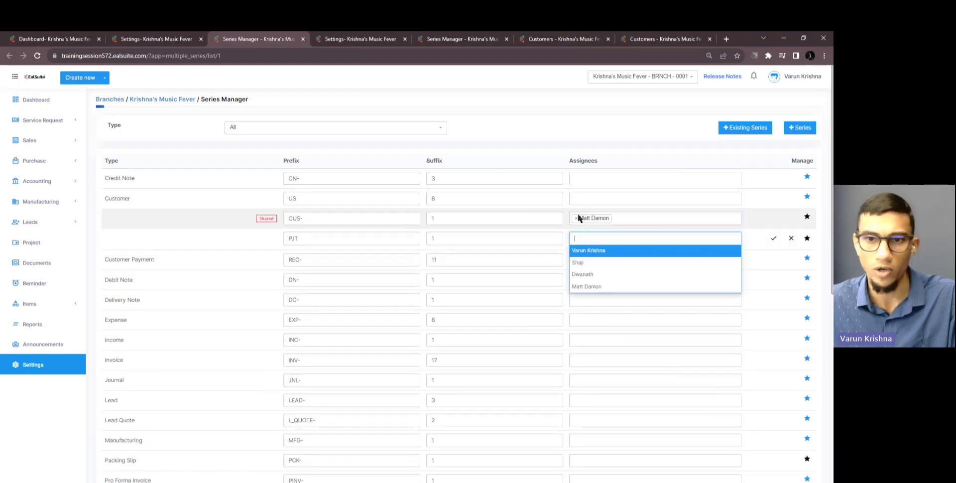
click(576, 218)
click(773, 238)
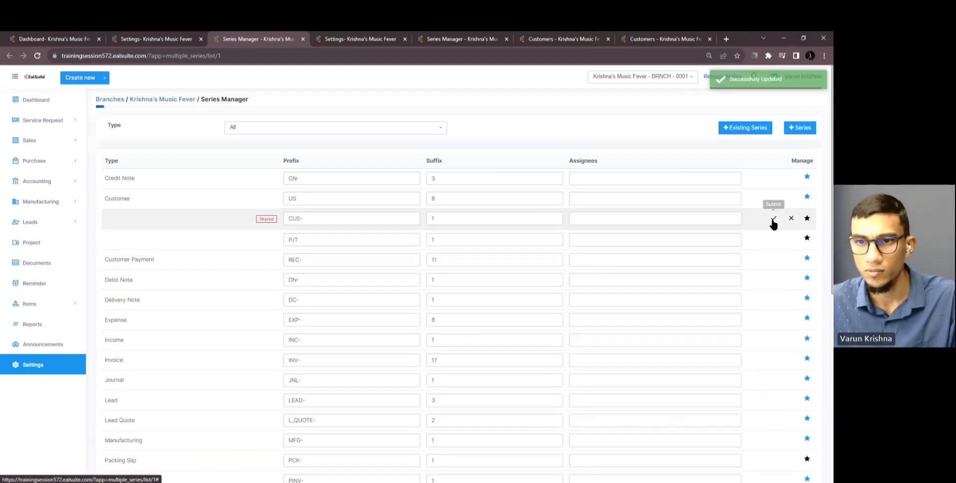
click(772, 219)
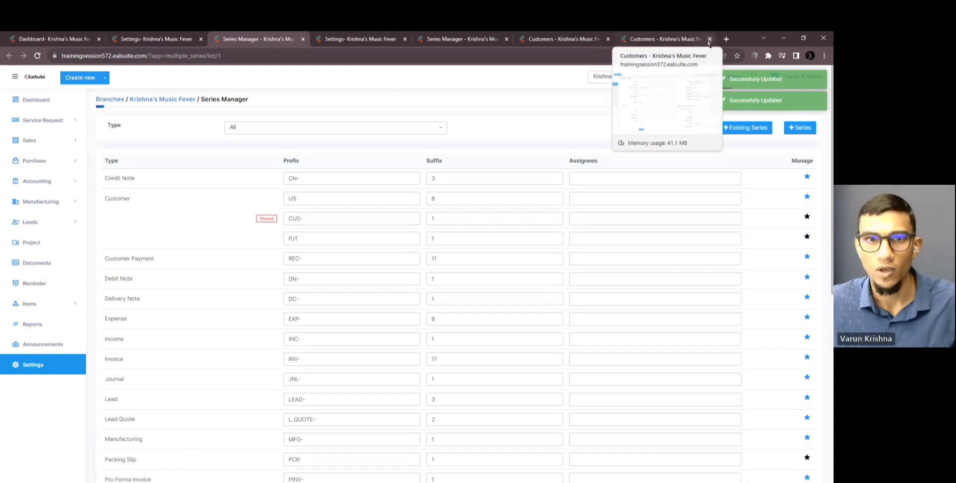
Close all EalSuite tabs and the browser, then advance to the Custom E-Mail Field slide
click(405, 39)
click(406, 38)
click(406, 39)
click(409, 39)
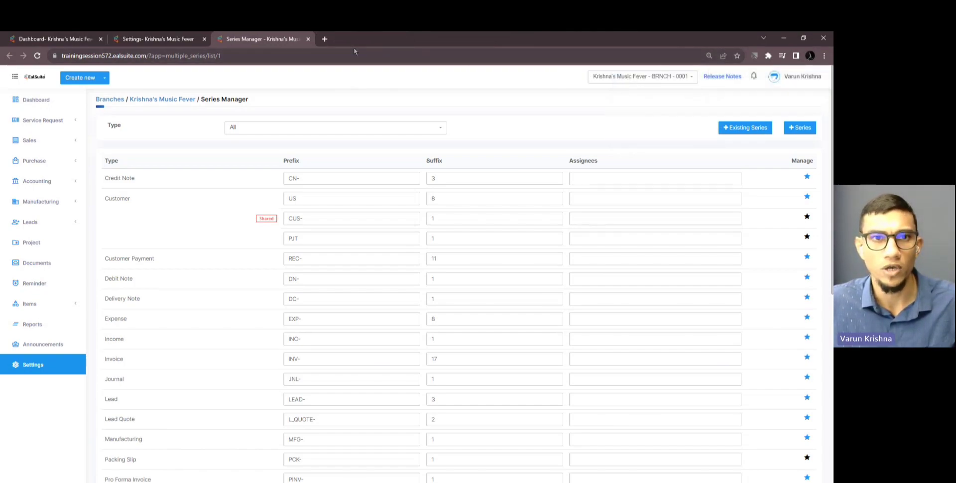
click(308, 39)
click(203, 39)
click(37, 98)
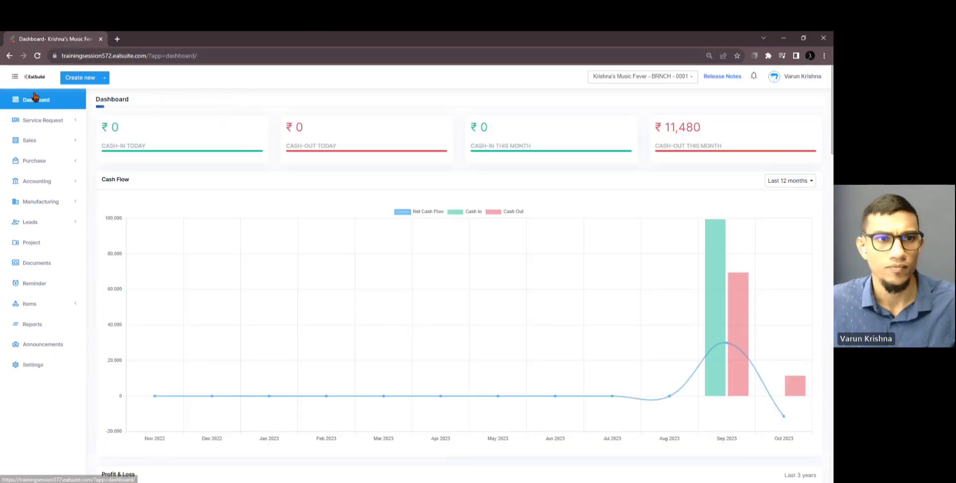
click(824, 39)
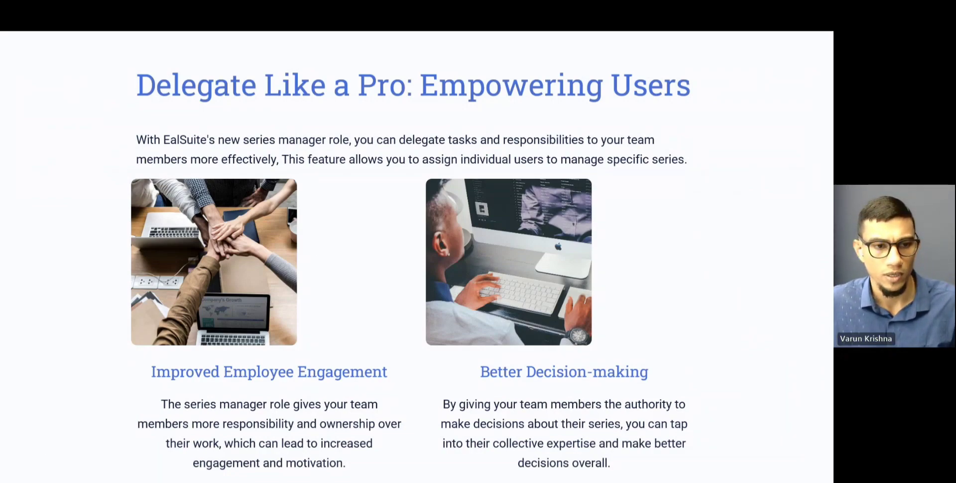
key(Right)
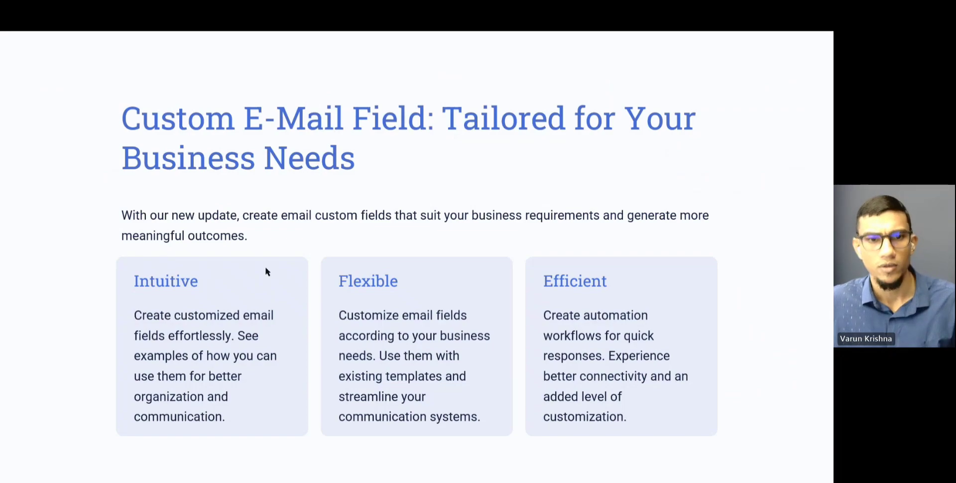
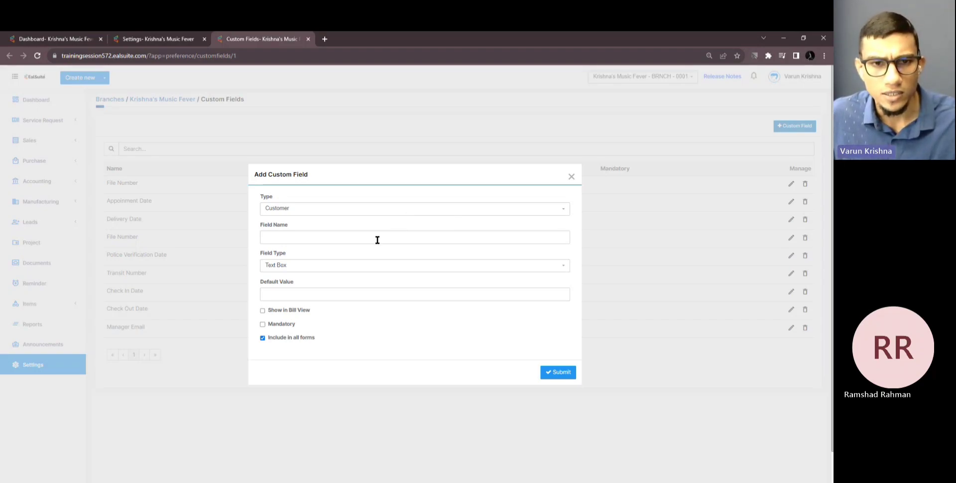
Add a Customer custom field named 'Manager Email' with field type Email and submit it
click(378, 240)
text(M)
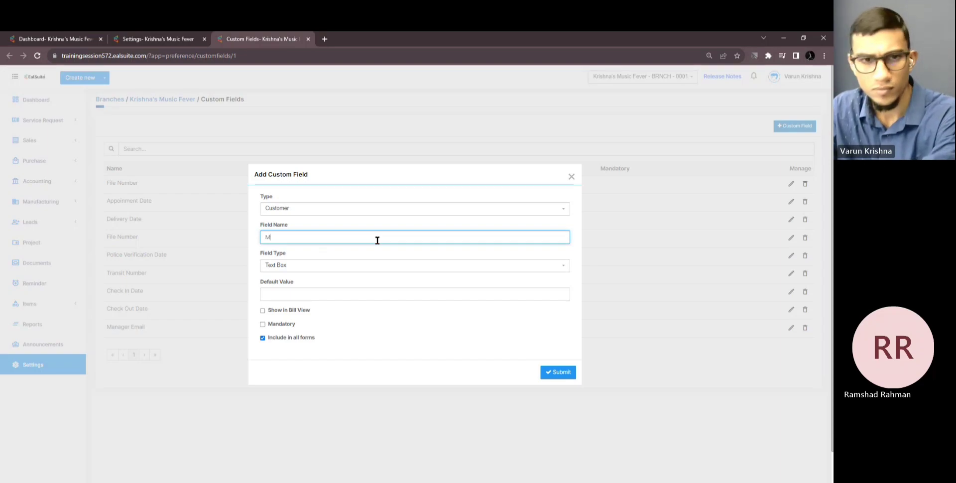
text(anager)
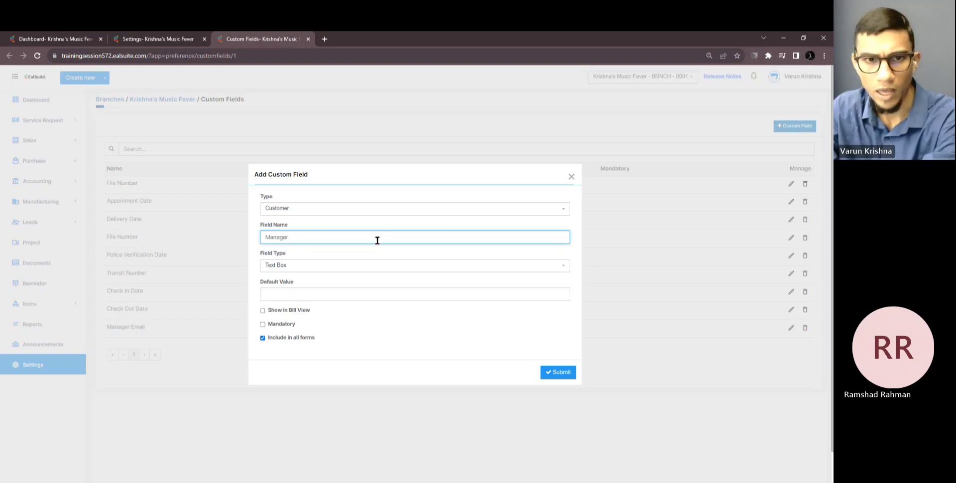
text( Emai)
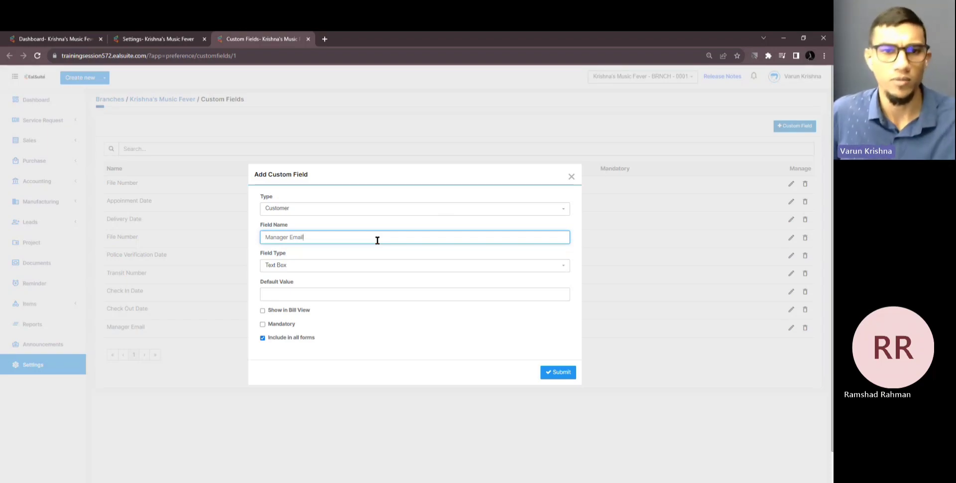
text(l)
click(342, 267)
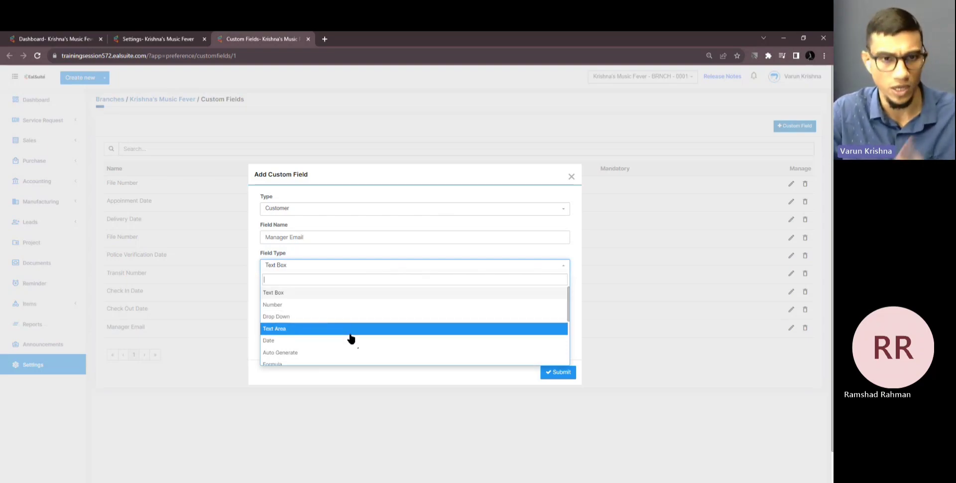
scroll(351, 339, down, 1)
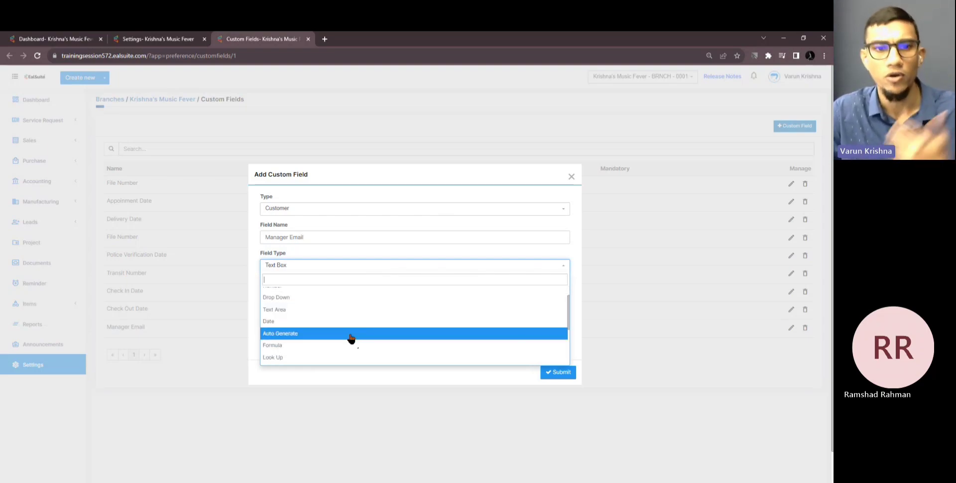
scroll(351, 338, down, 1)
scroll(351, 338, down, 2)
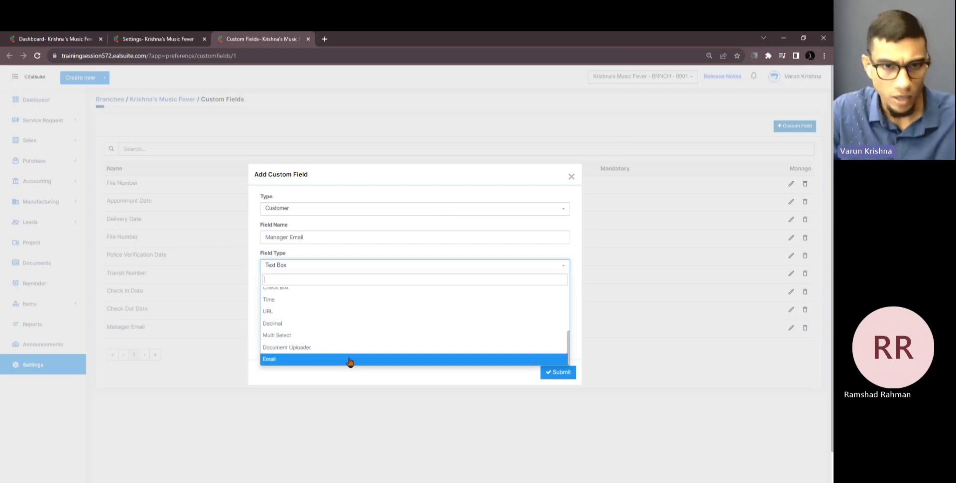
click(350, 361)
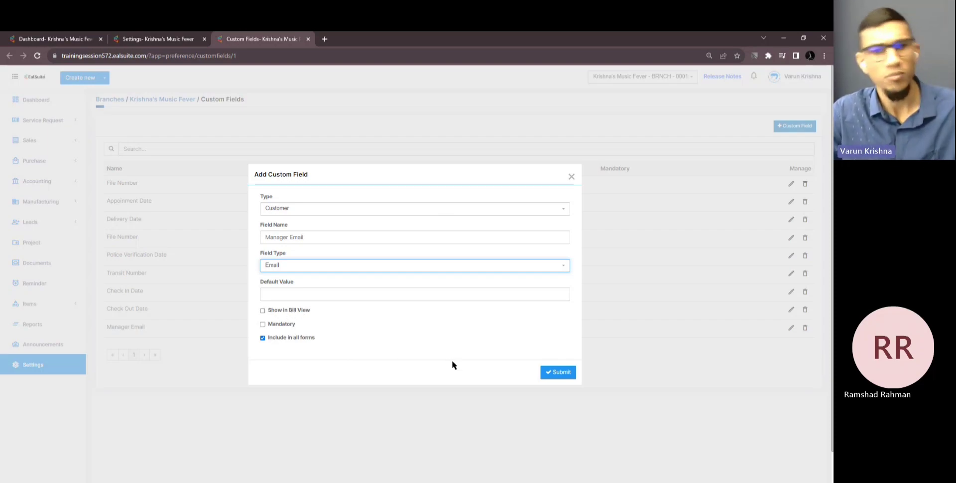
click(556, 372)
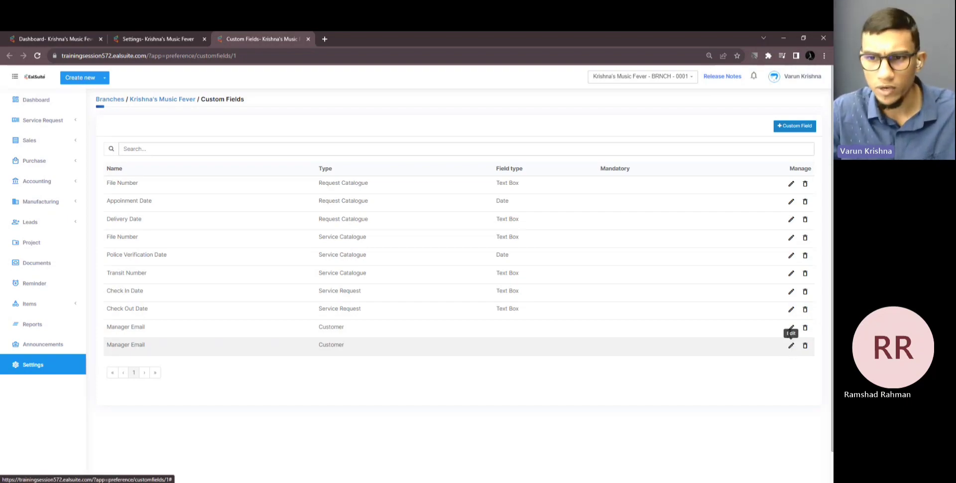
Rename the new Manager Email field to 'Manager Email New' and save it
click(791, 327)
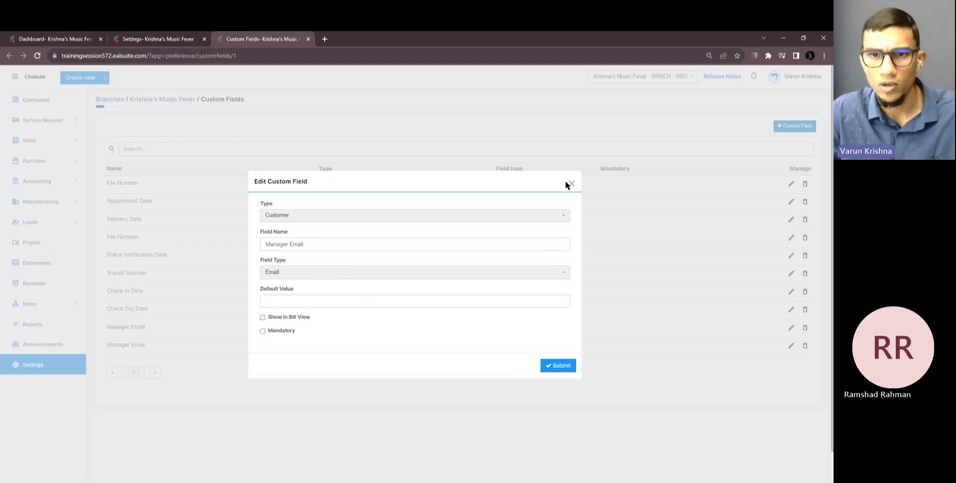
click(502, 245)
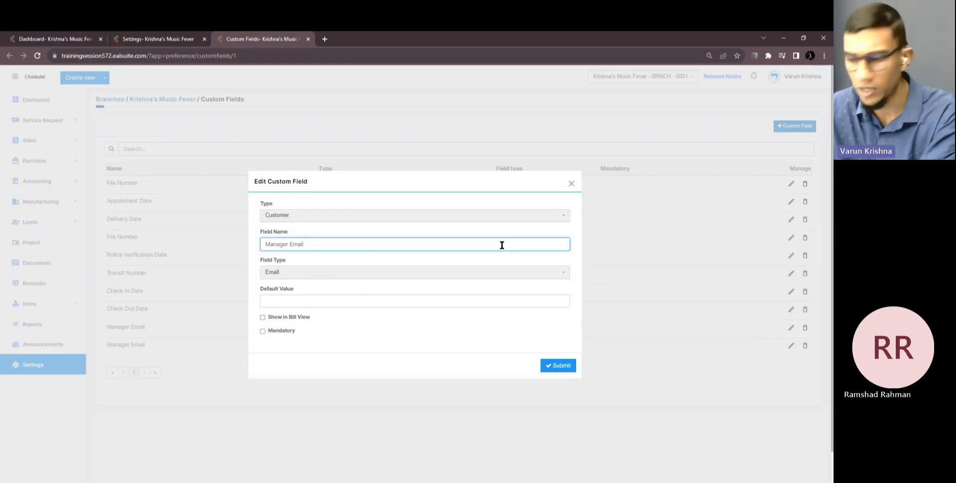
text(Ne)
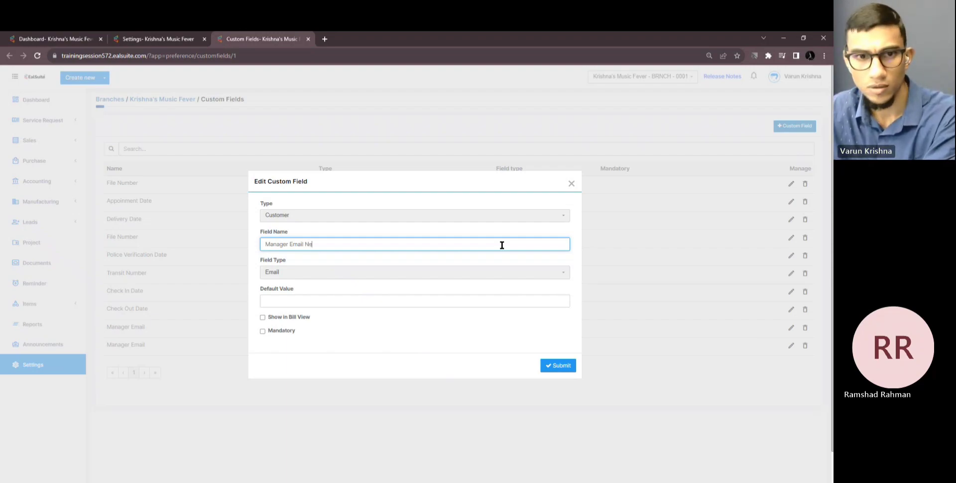
text(w)
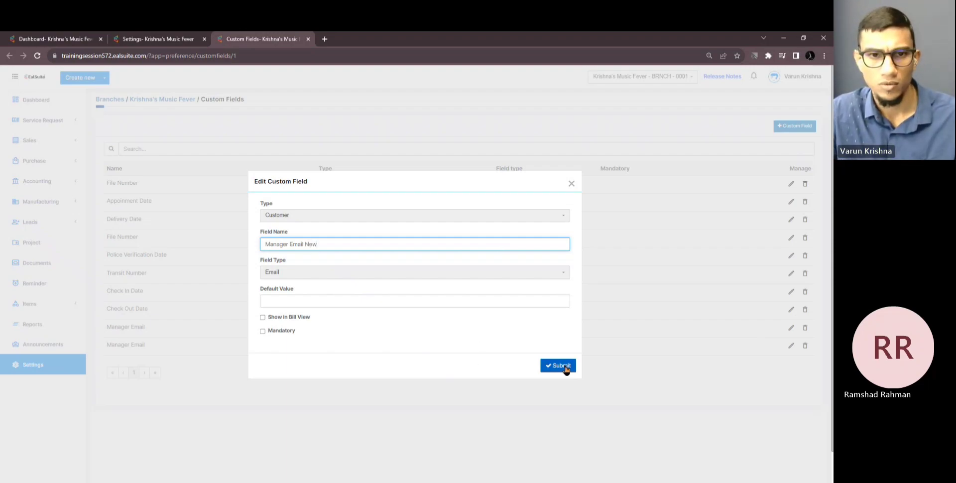
click(566, 369)
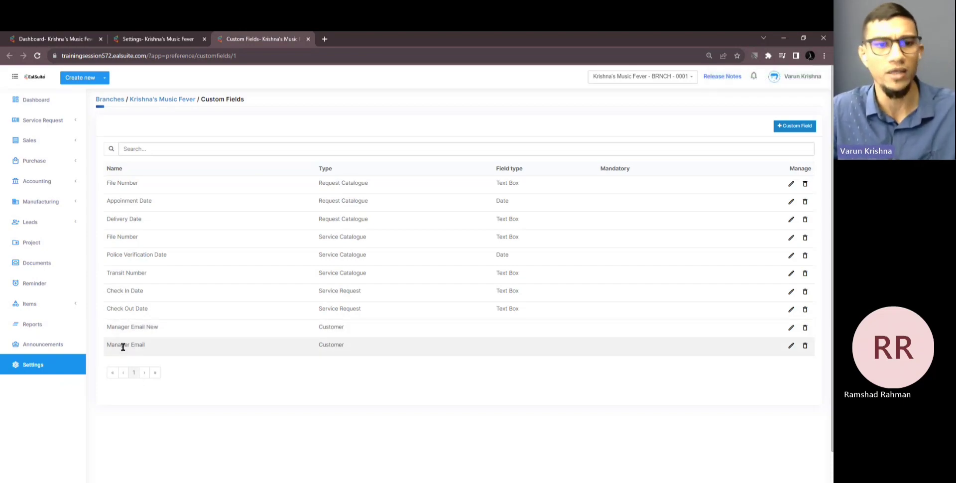
Open the Sales Customers list in a new browser tab
click(30, 145)
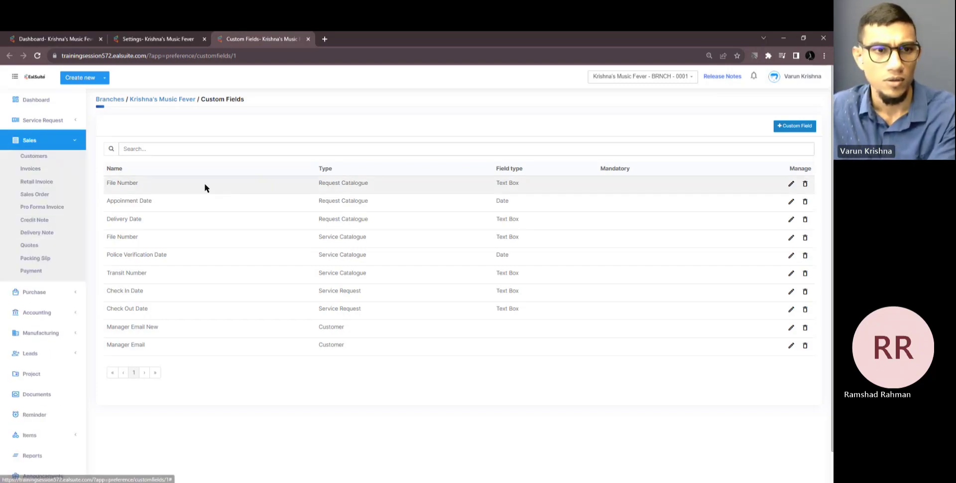
middle_click(33, 155)
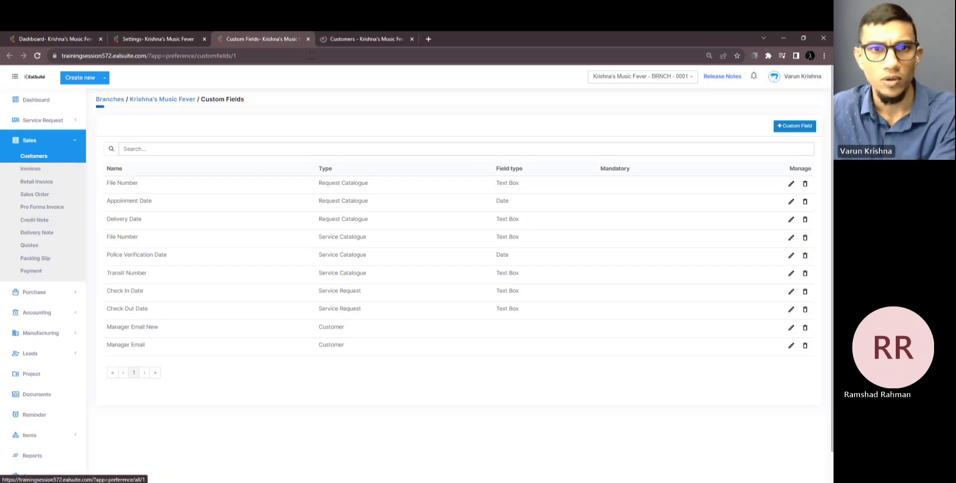
click(355, 38)
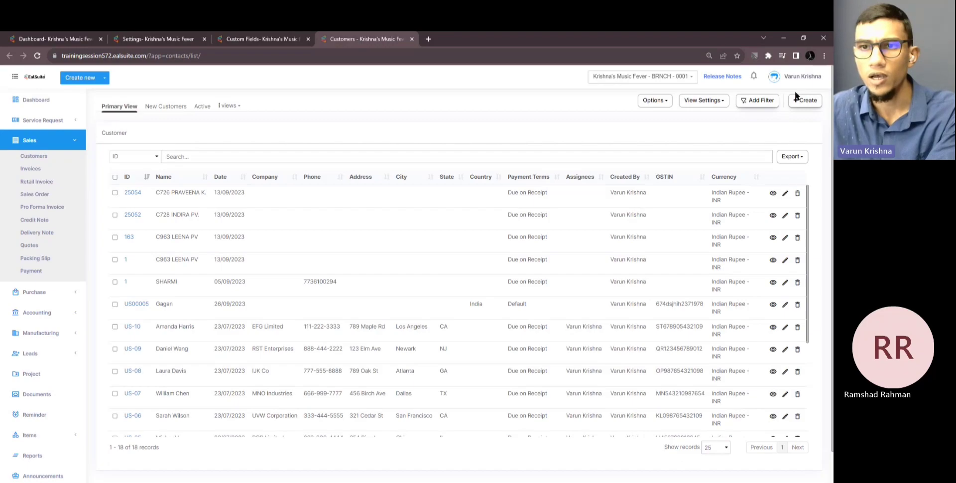
Create a new customer, keeping the US00008 ID series
click(796, 98)
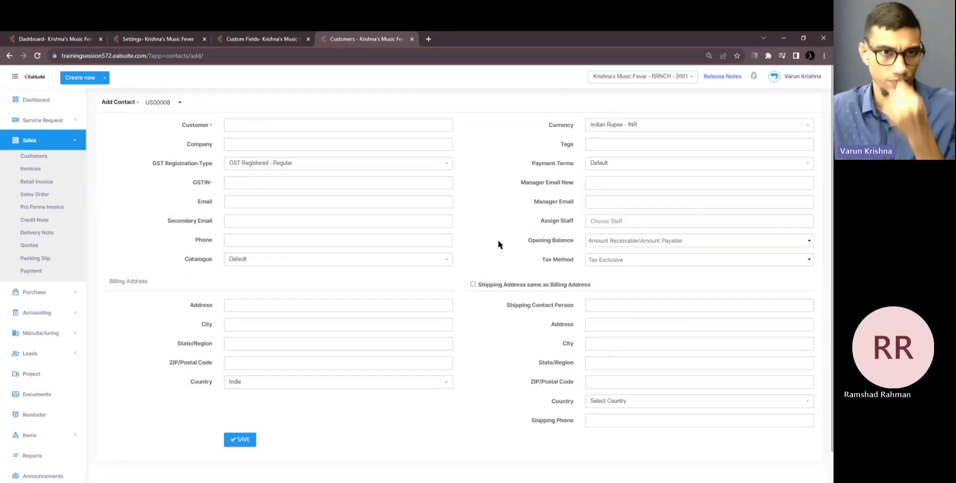
click(172, 102)
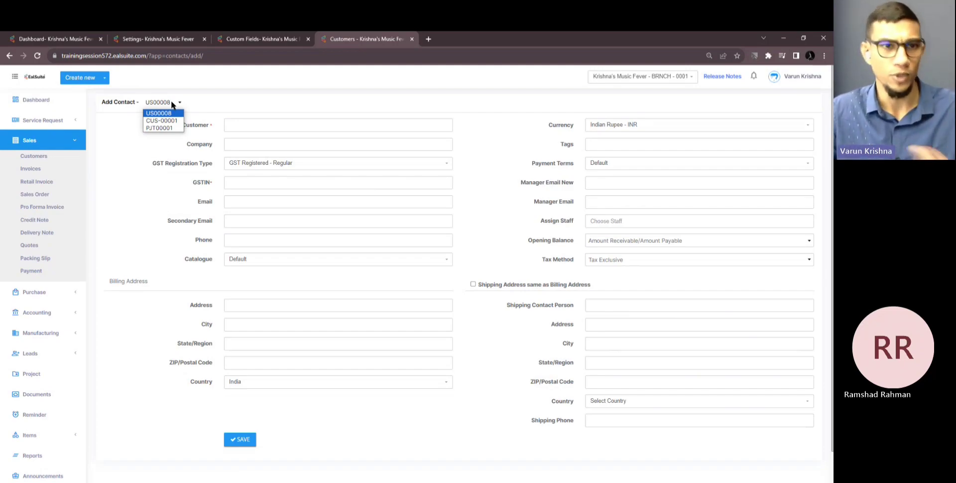
click(169, 103)
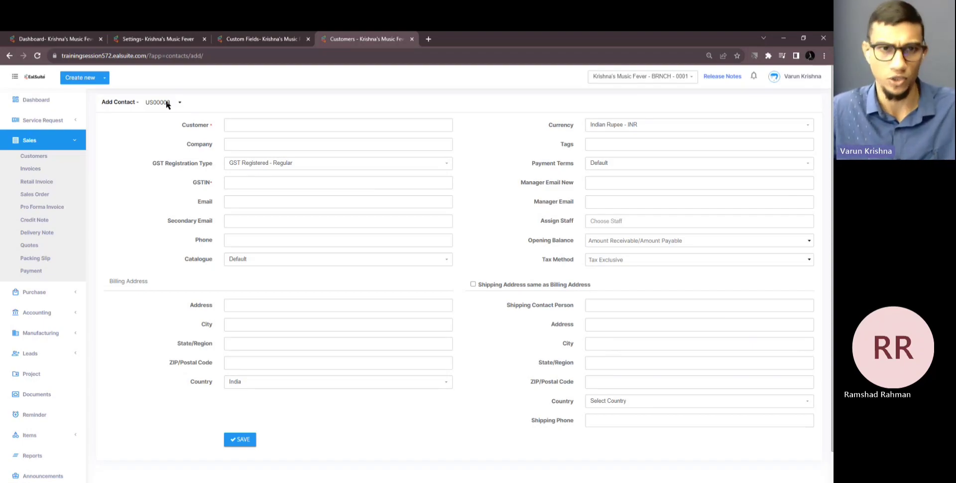
click(263, 123)
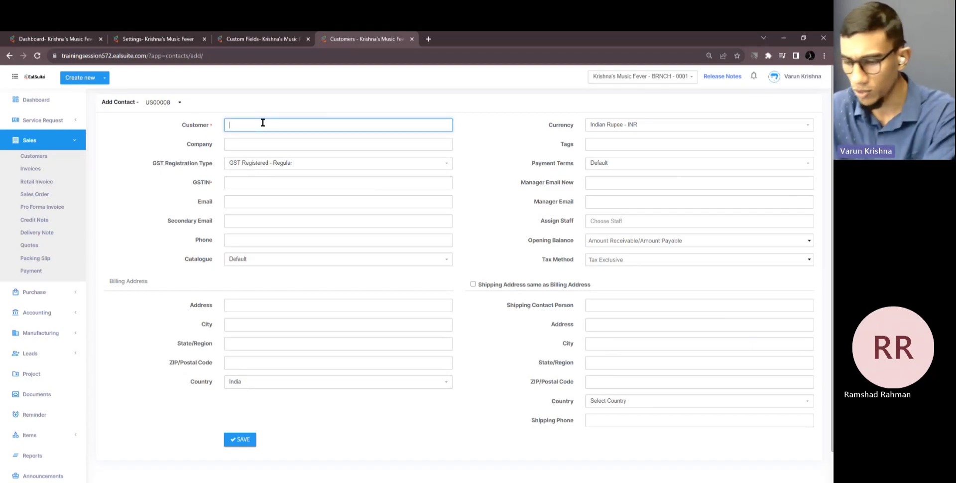
Enter the customer's name and set GST Registration Type to Consumer
text(Harish)
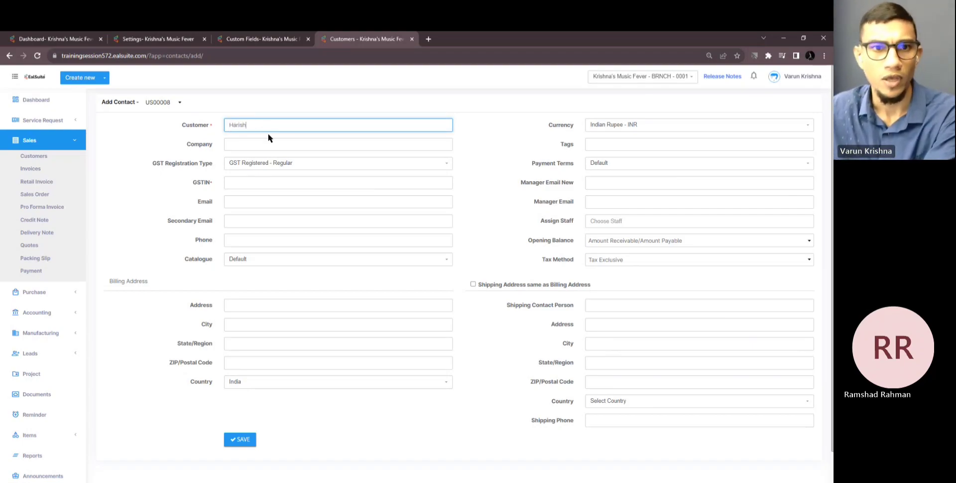
click(288, 166)
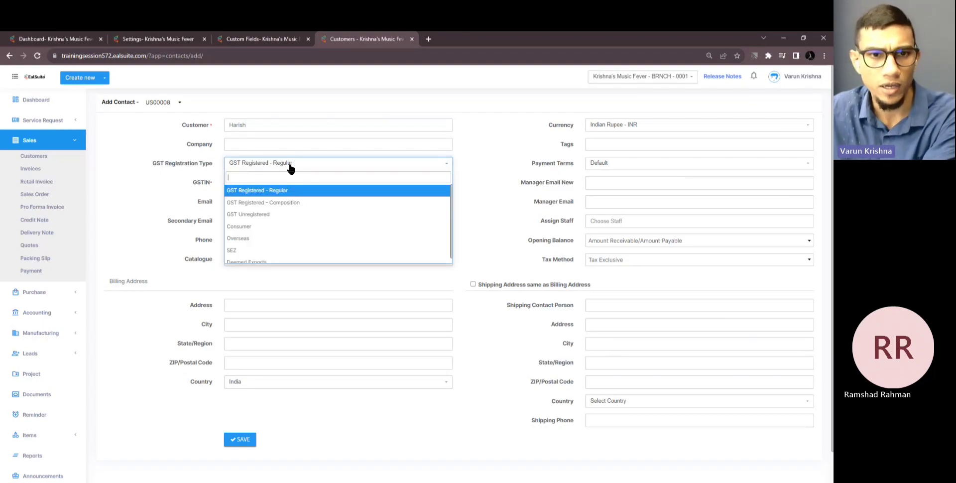
click(286, 229)
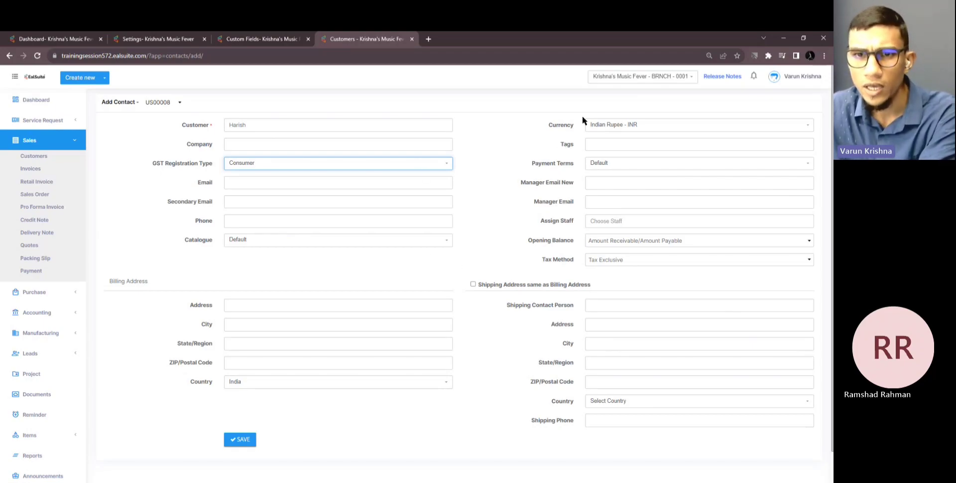
Enter 'hsdjsdj' in Manager Email New to trigger the invalid email warning
click(599, 201)
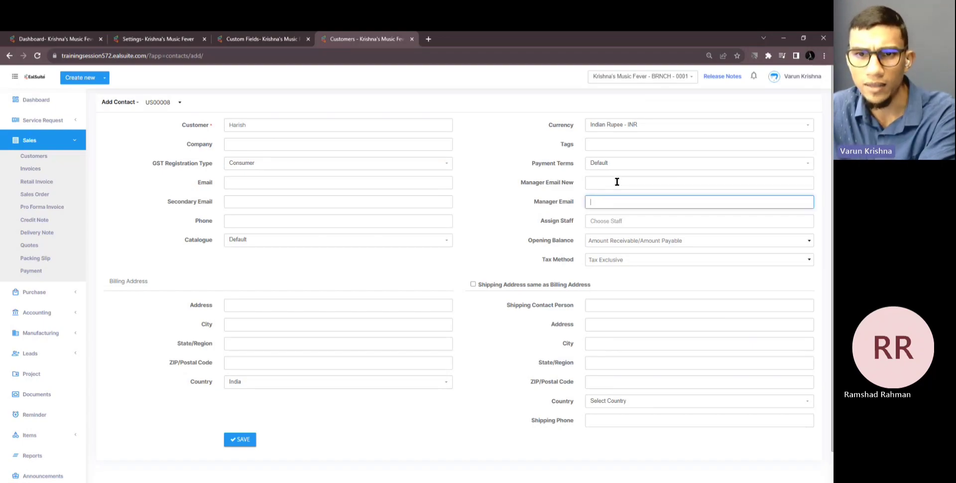
click(616, 182)
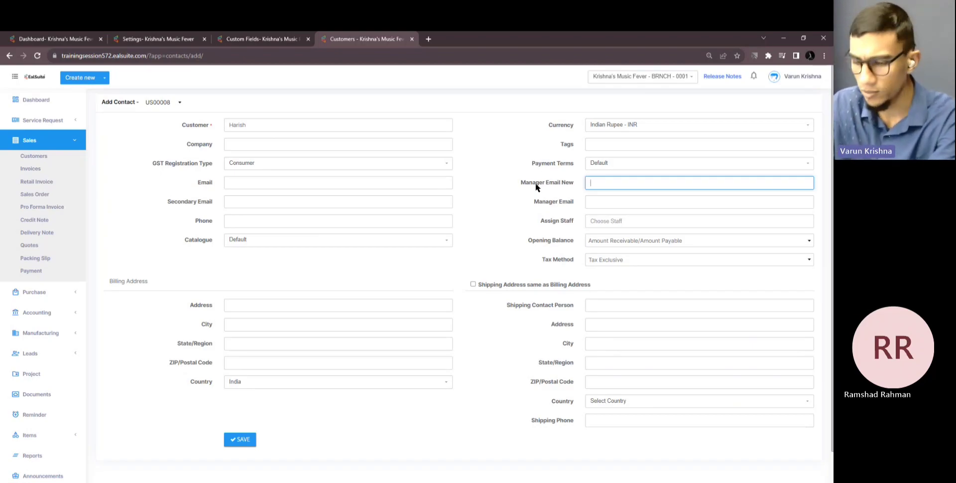
text(hsdjsdj)
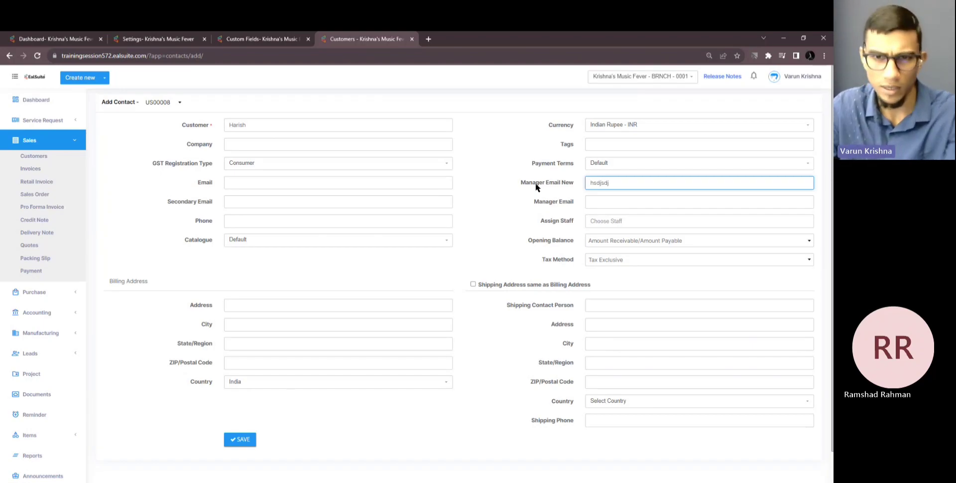
click(501, 218)
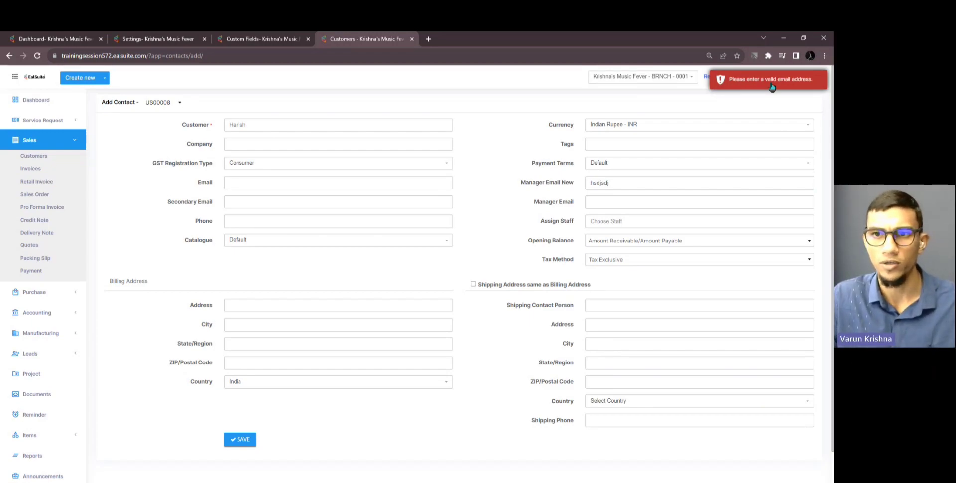
Replace the Manager Email New value with a valid e-mail address and save the customer
click(637, 186)
key(BackSpace)
key(BackSpace)
key(BackSpace)
key(BackSpace)
key(BackSpace)
key(BackSpace)
key(BackSpace)
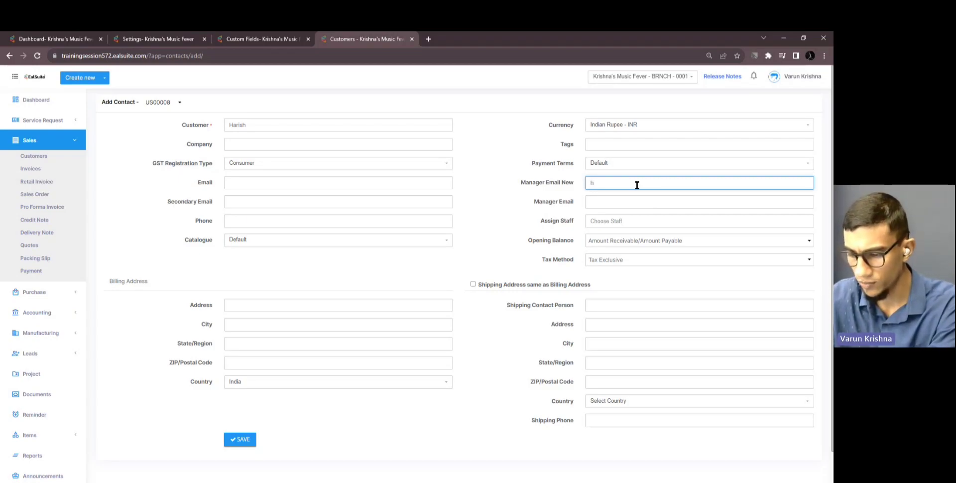
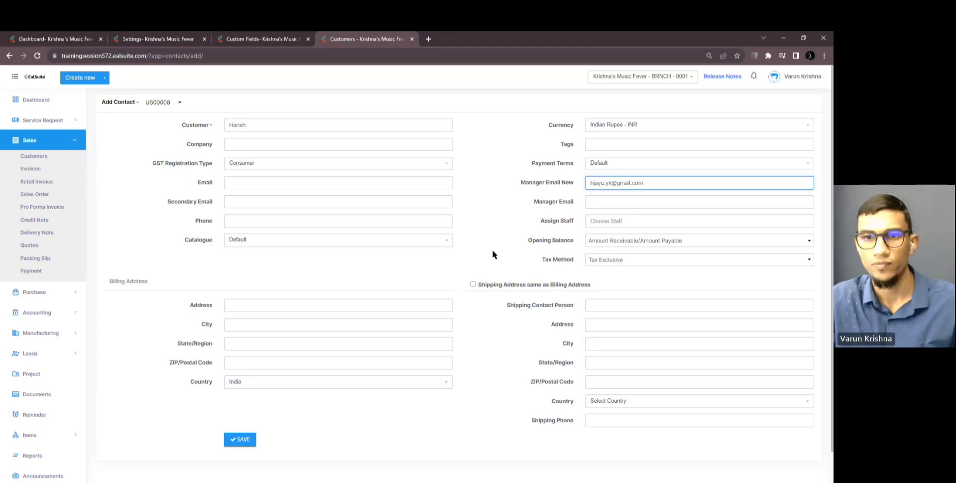
click(492, 251)
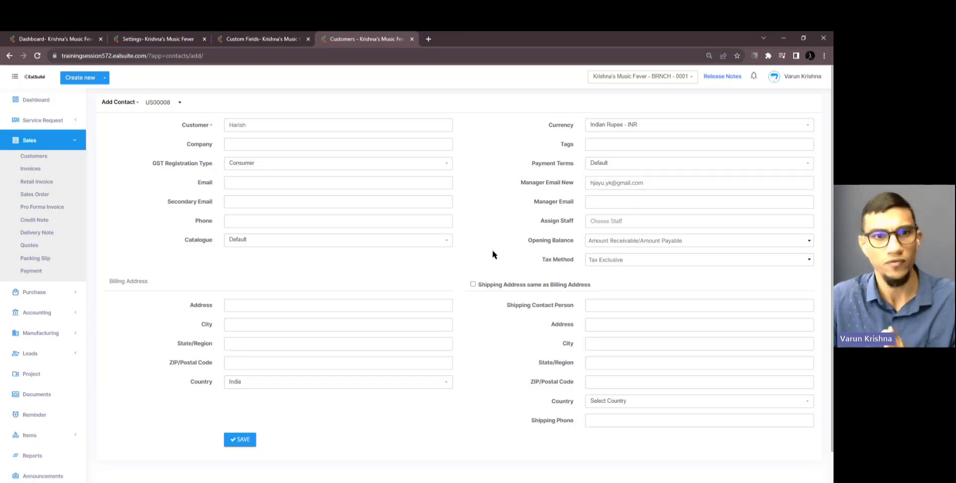
click(244, 442)
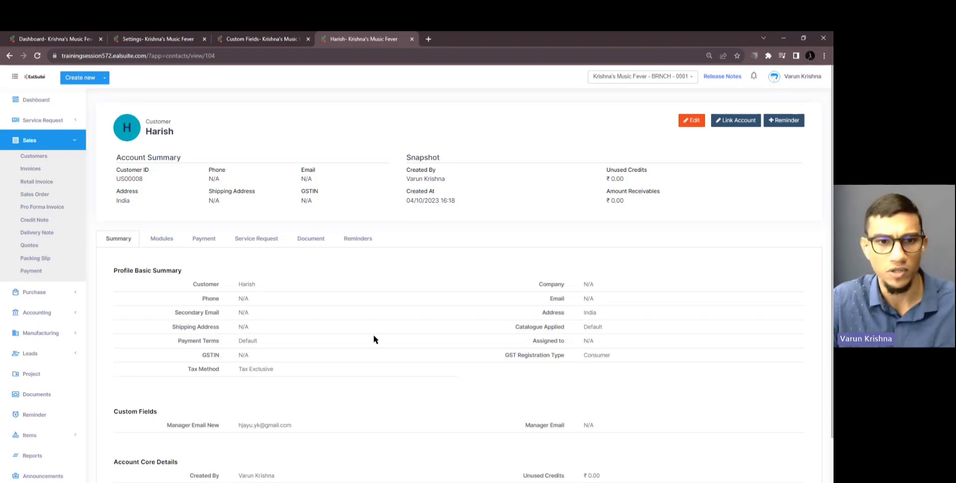
Review the profile's Custom Fields section, then close the browser window
scroll(374, 336, down, 1)
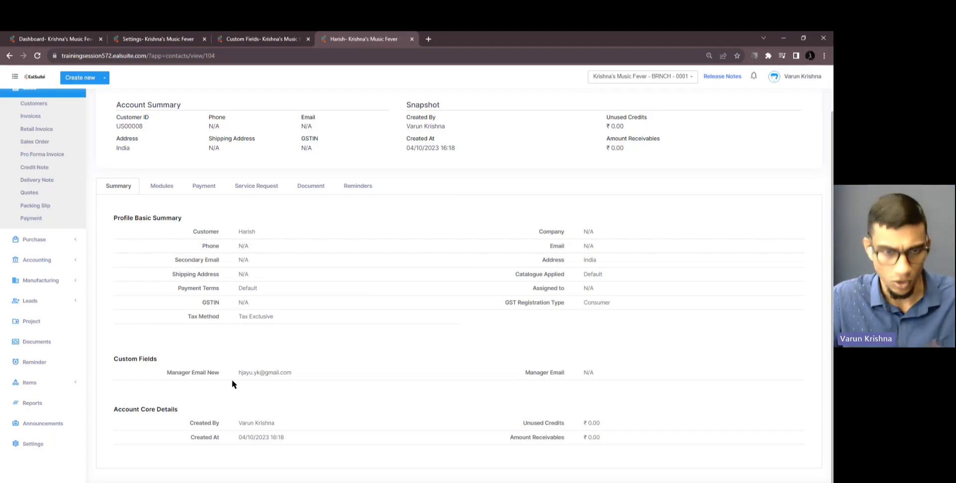
click(298, 368)
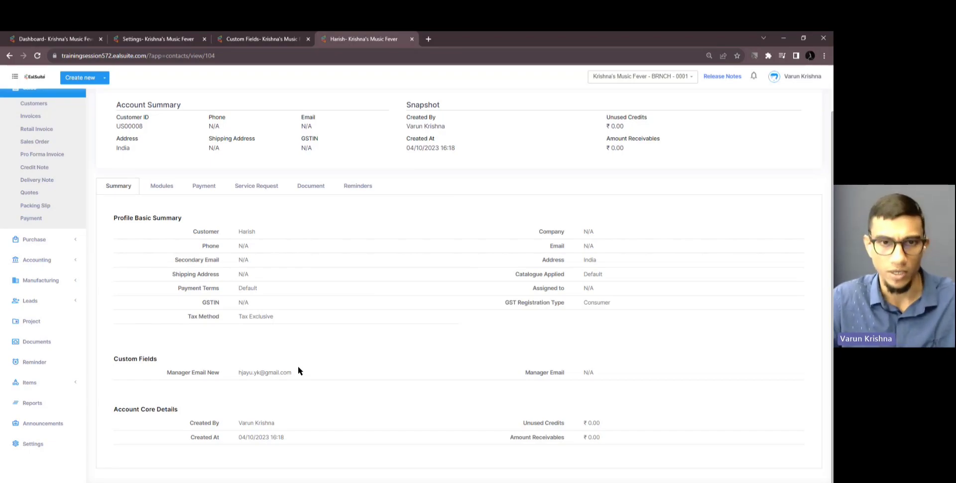
scroll(298, 368, up, 1)
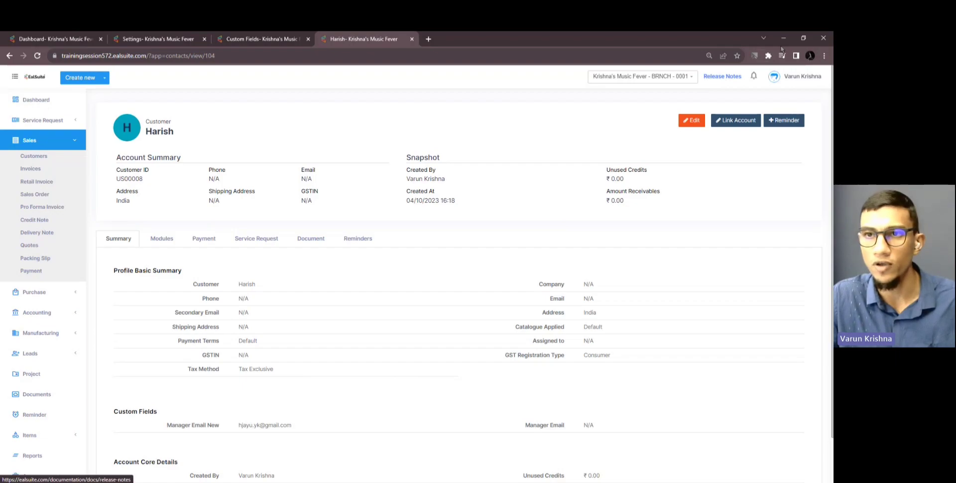
click(824, 38)
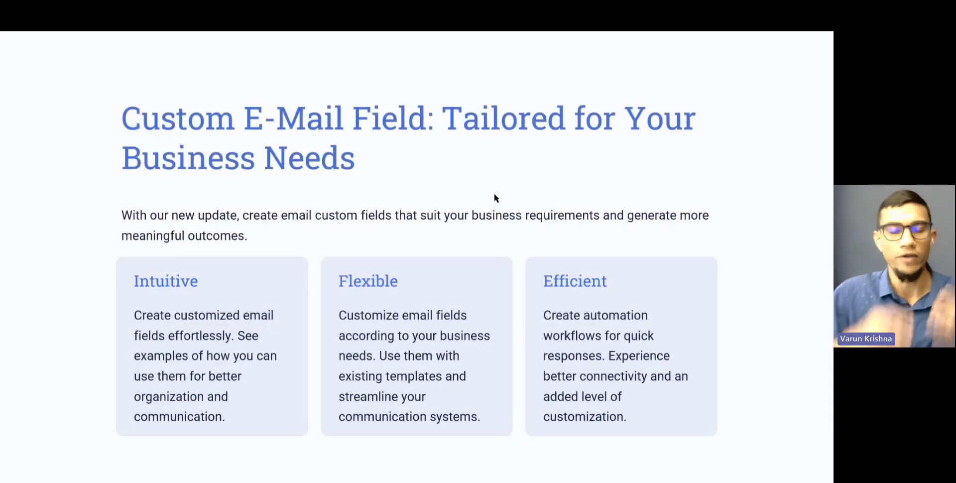
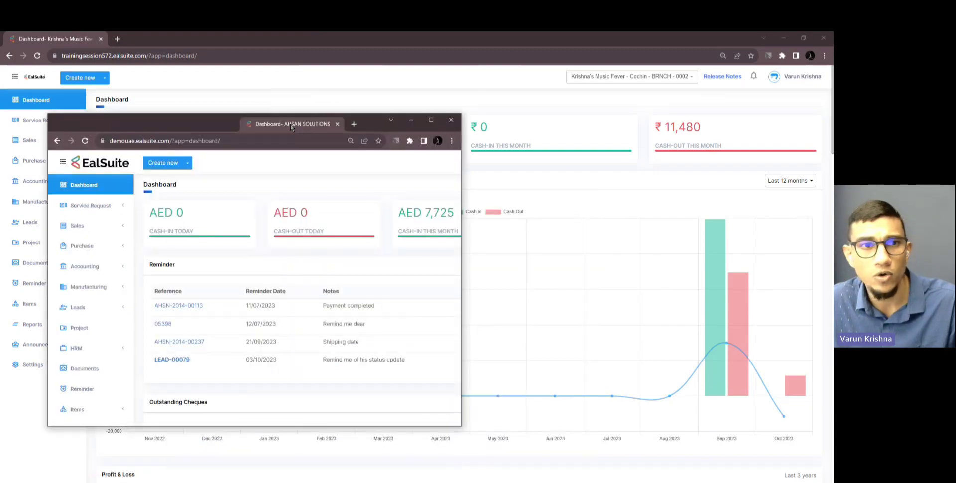
Merge the AHSAN SOLUTIONS window into the main Chrome window as a second tab
drag(320, 124, 160, 38)
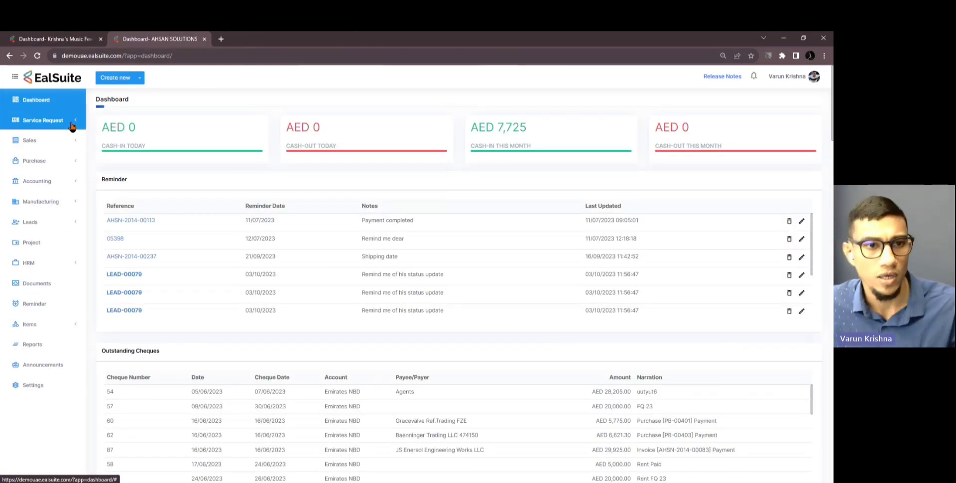
Open Leads and Manufacturing orders in background tabs, then bring the Leads list forward
click(64, 229)
ctrl+click(47, 239)
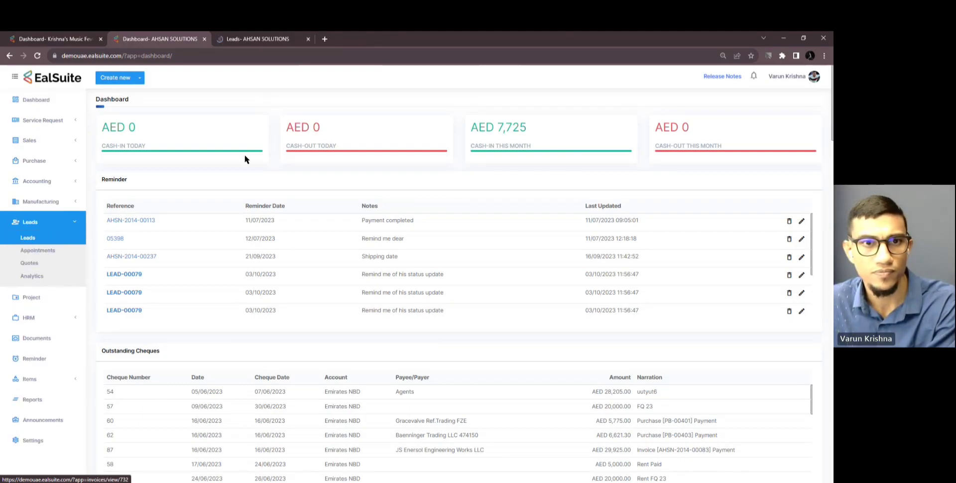
click(30, 221)
click(41, 202)
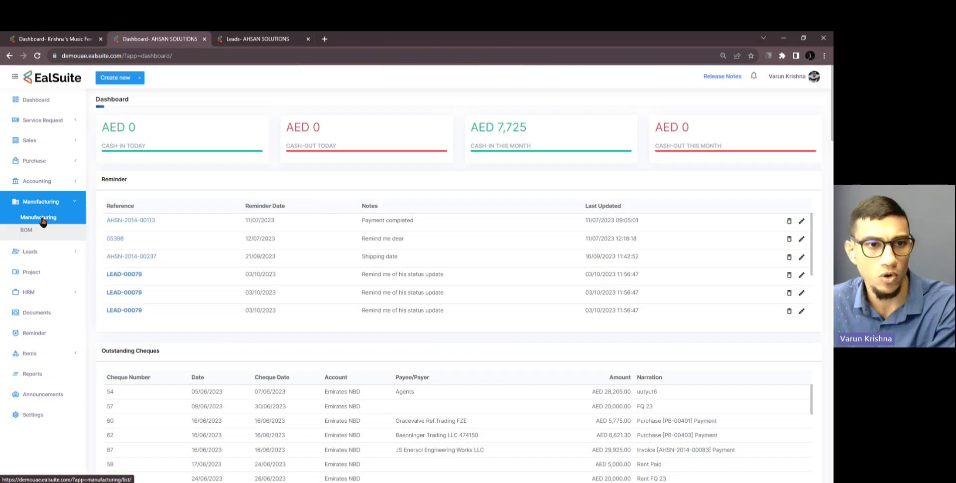
ctrl+click(43, 222)
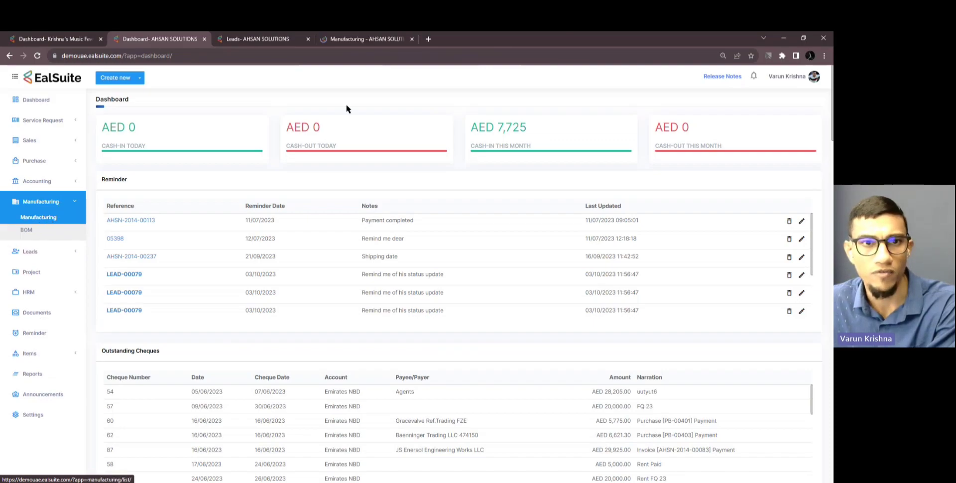
click(280, 42)
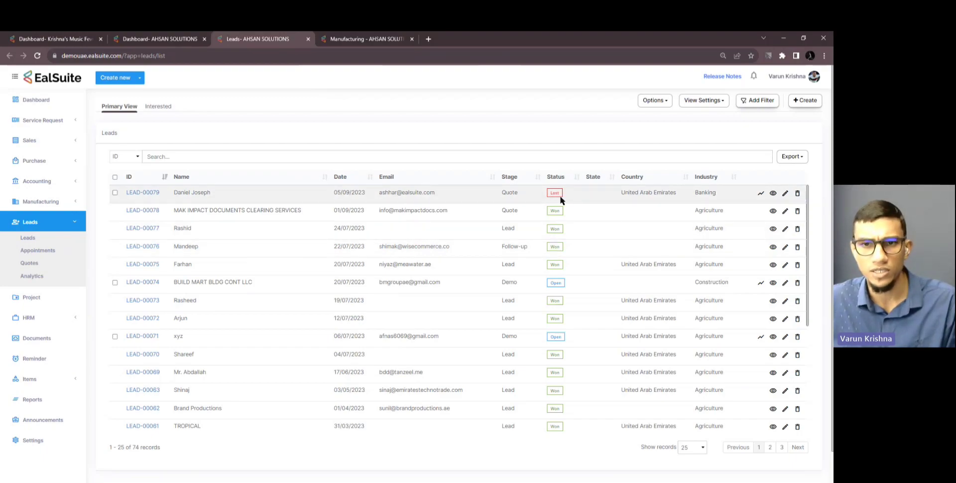
Open lead LEAD-00077 and start a new reminder on it
click(151, 230)
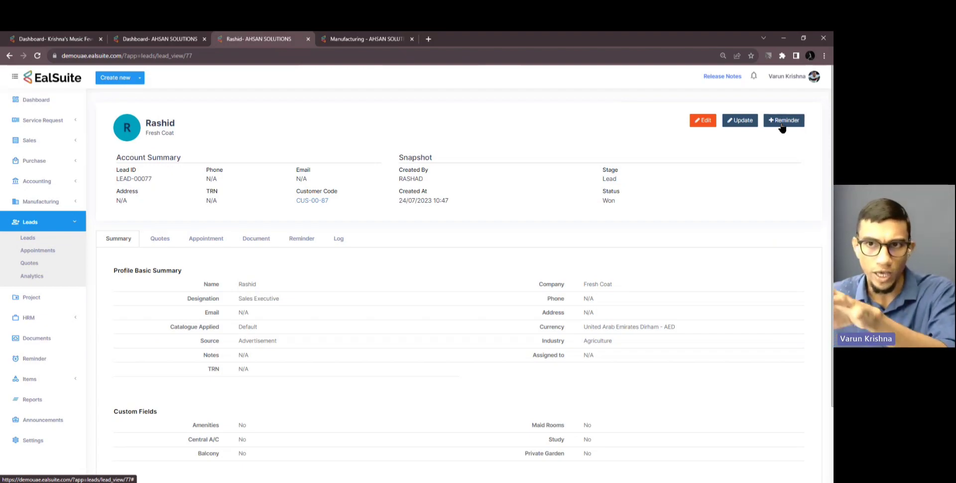
click(781, 126)
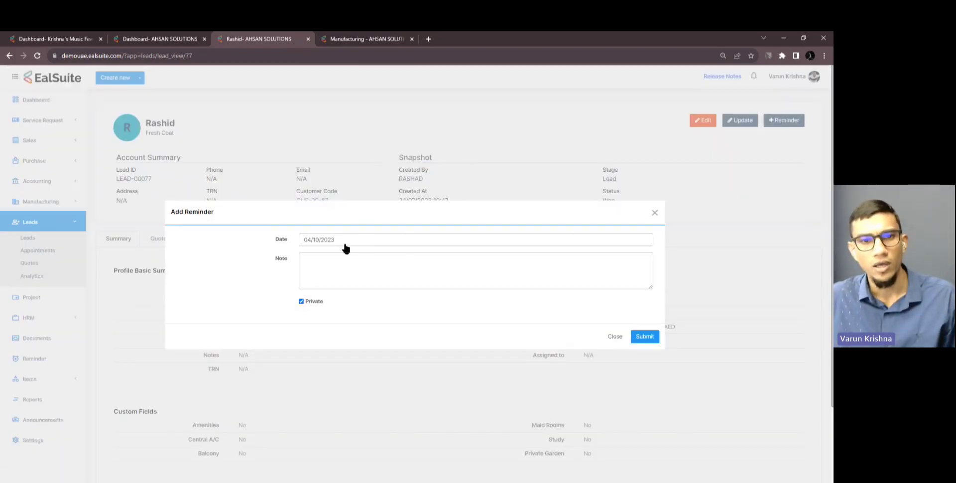
Date the lead reminder 7 October 2023, note 'New reminder set for lead', and submit it
click(337, 240)
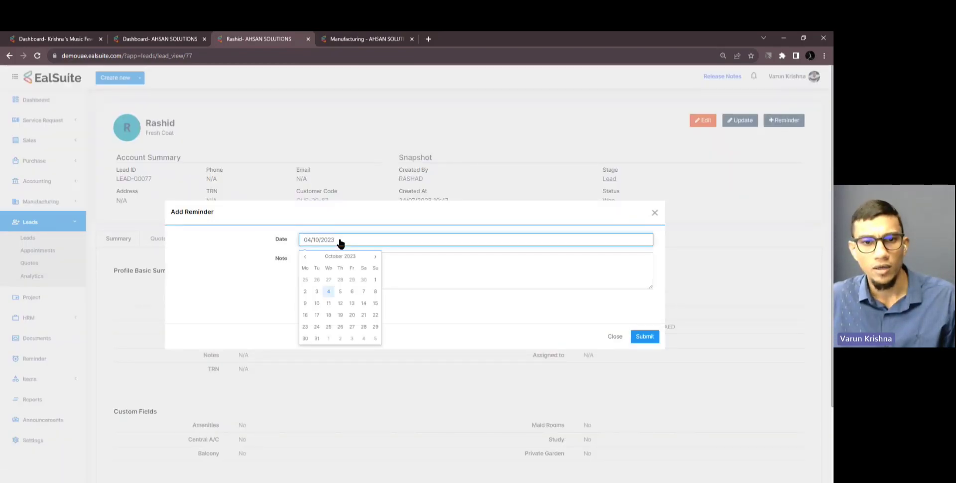
click(361, 293)
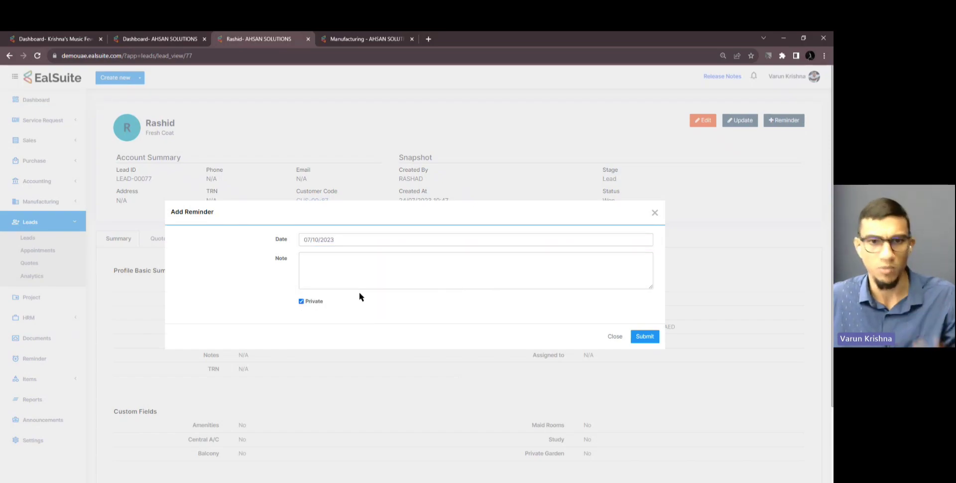
click(340, 266)
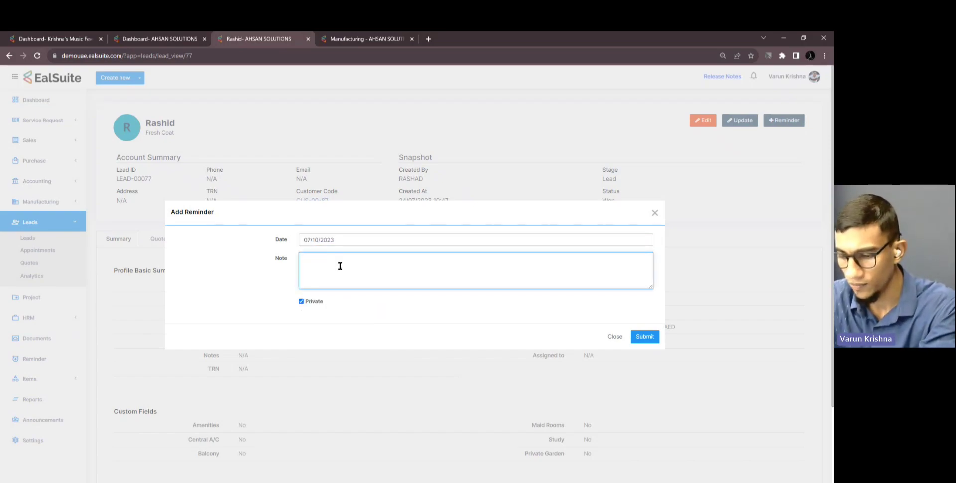
text(New)
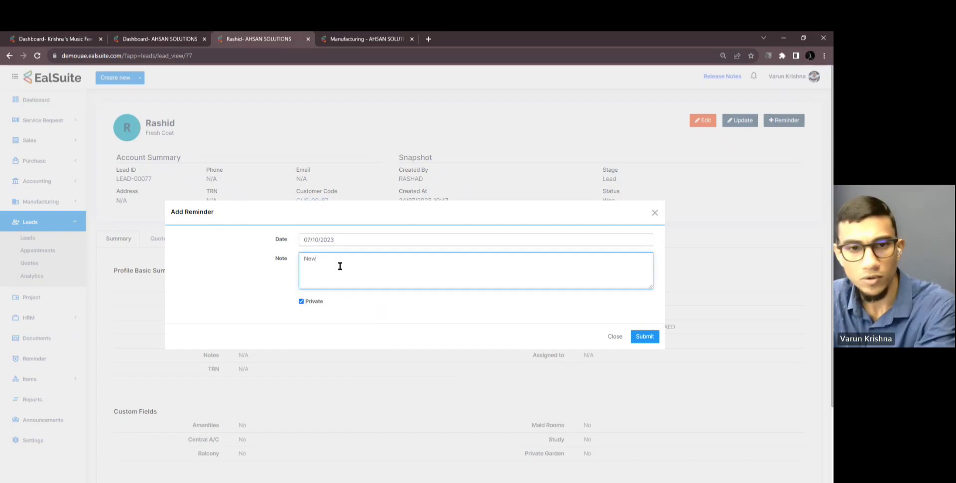
text( R)
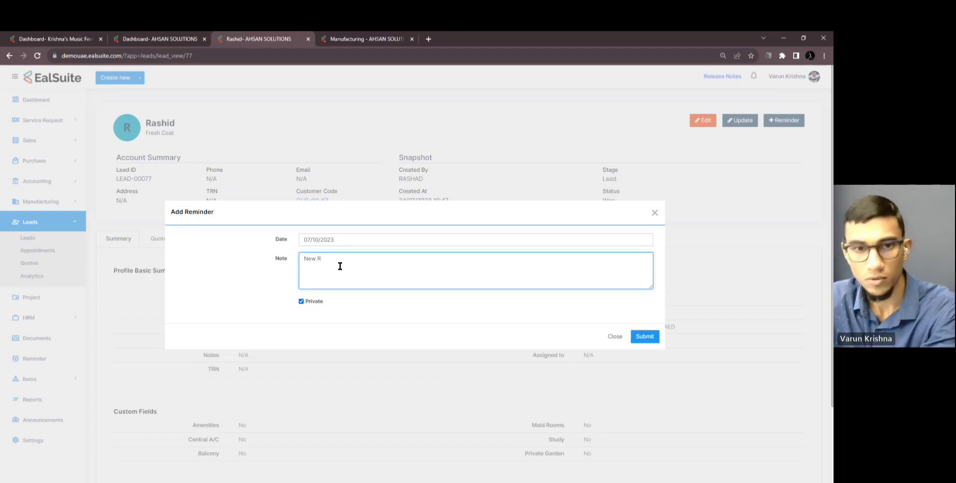
text(ereminder s)
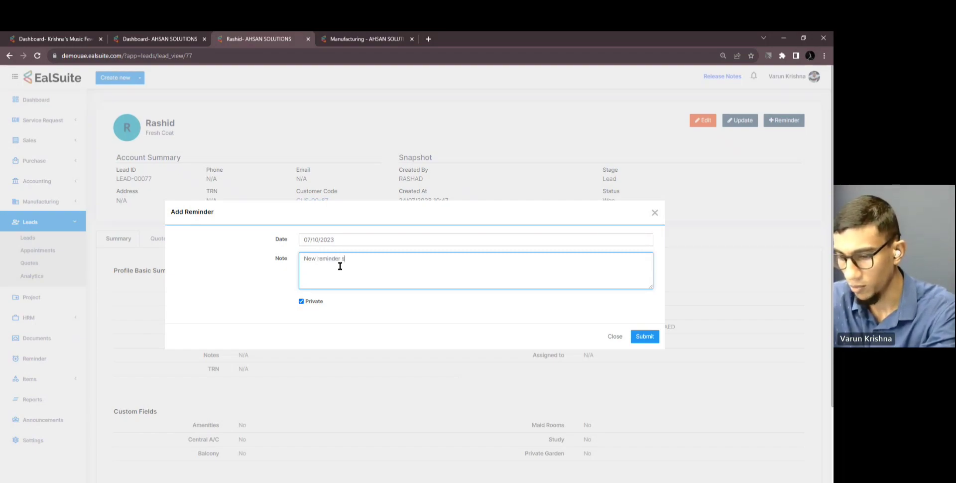
text(et )
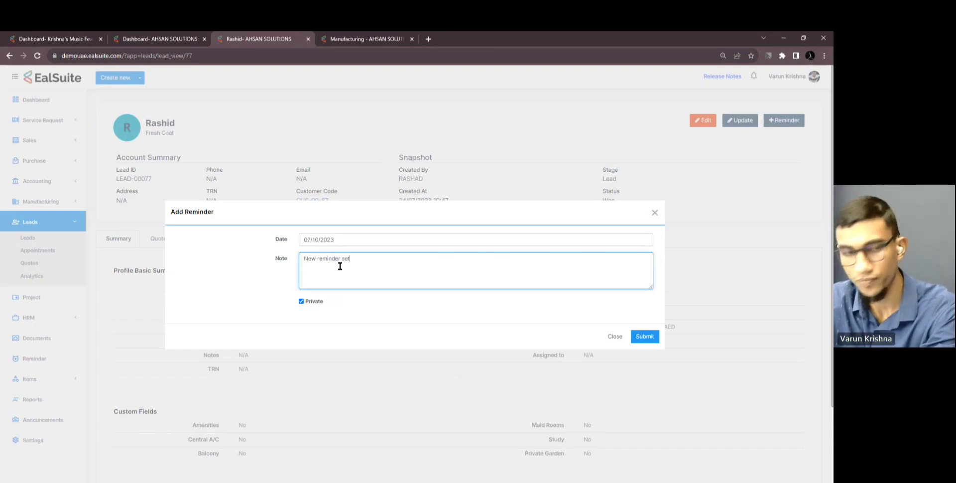
text(for)
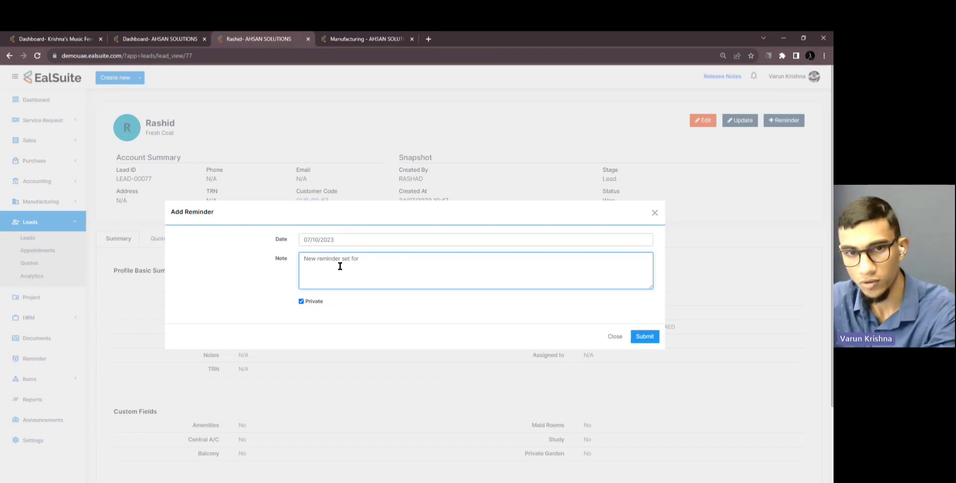
text( lead)
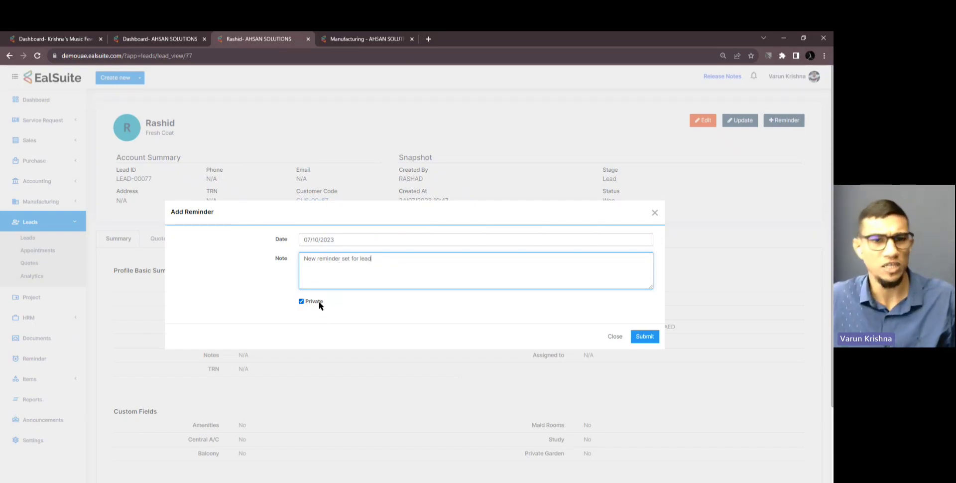
click(647, 337)
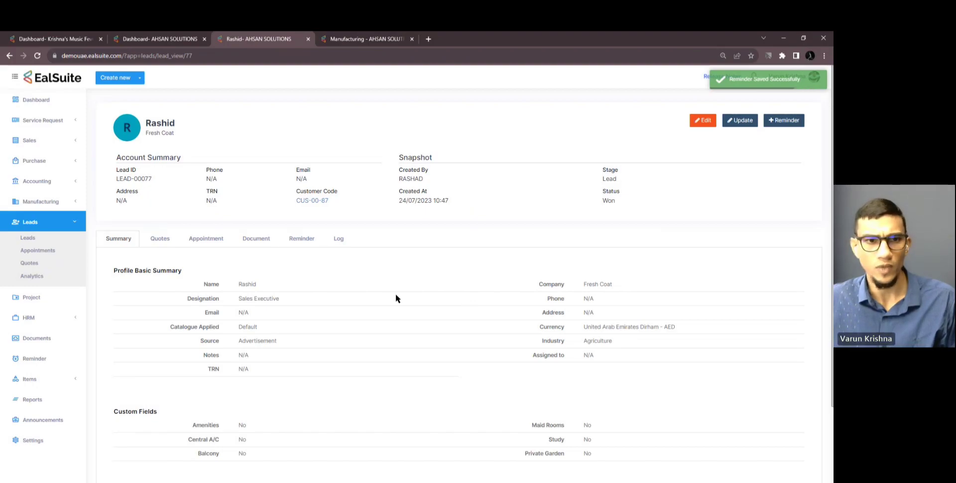
Find the new LEAD-00077 entry in the dashboard's Reminder table, then view the Manufacturing orders list
click(70, 223)
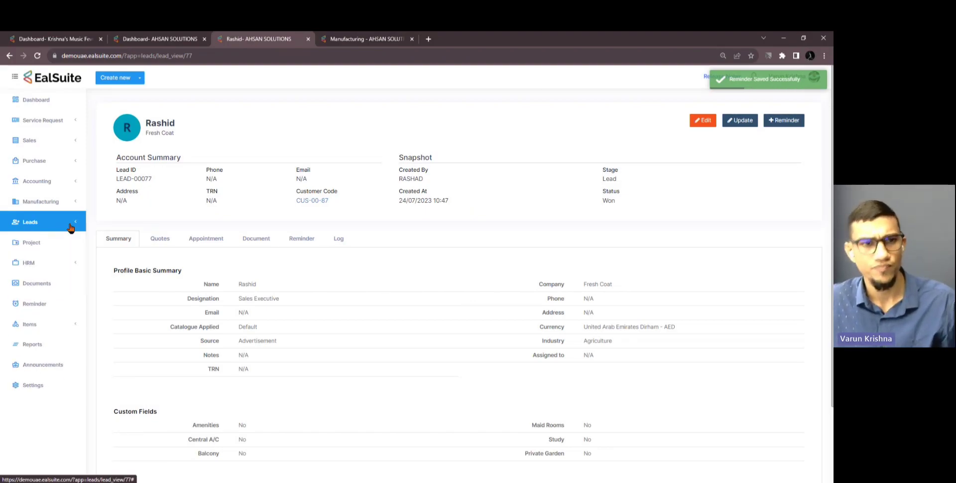
ctrl+click(55, 108)
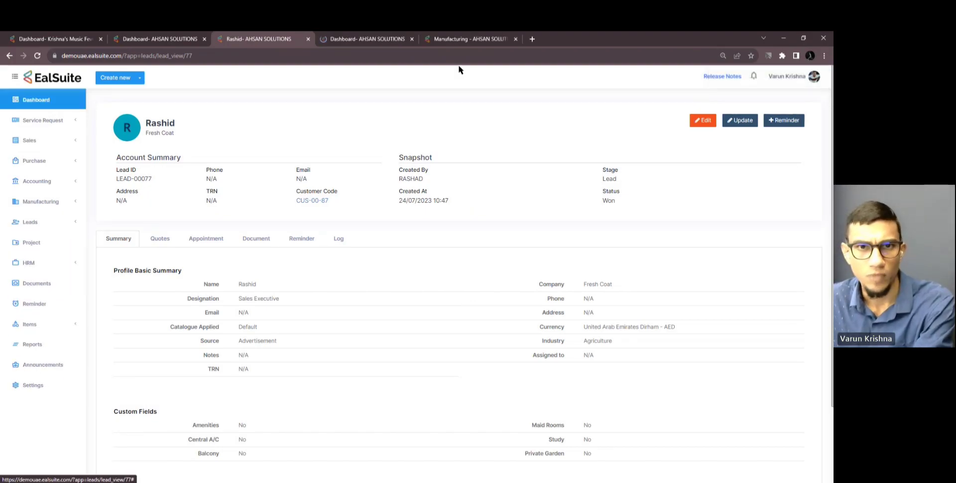
click(370, 40)
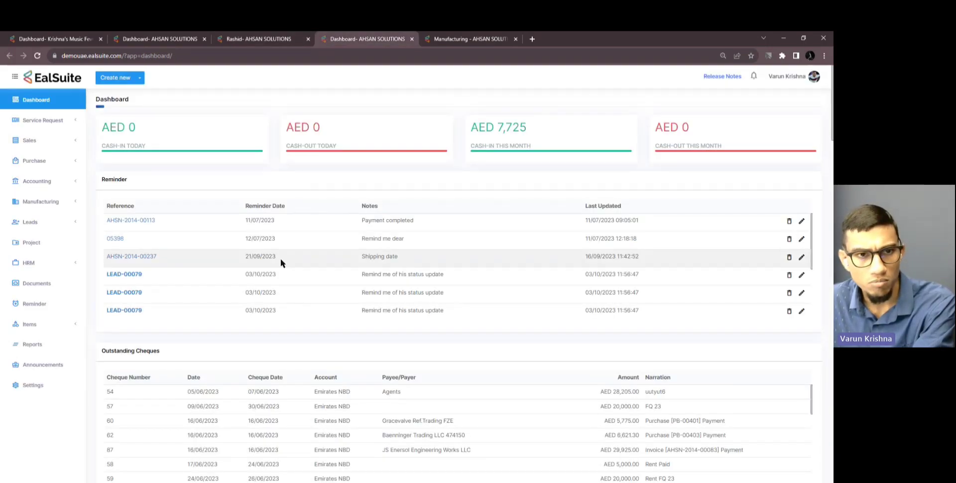
scroll(285, 278, down, 3)
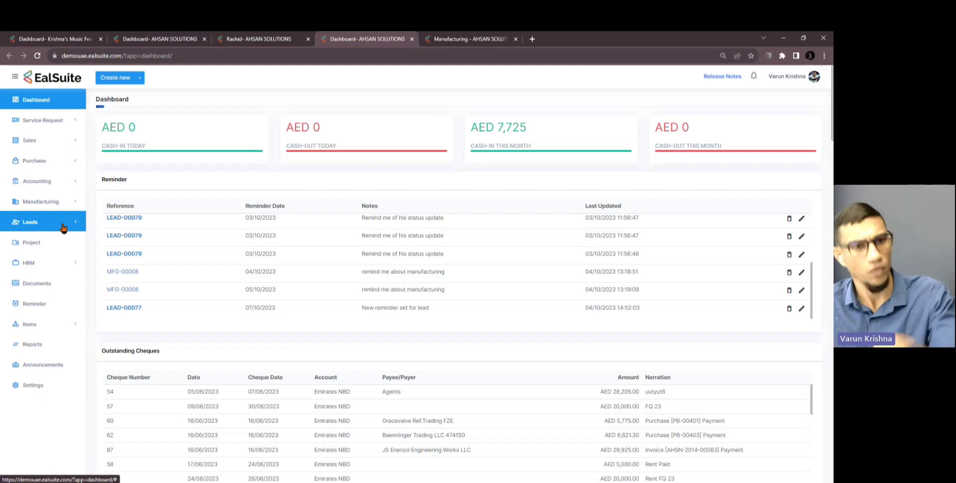
click(450, 39)
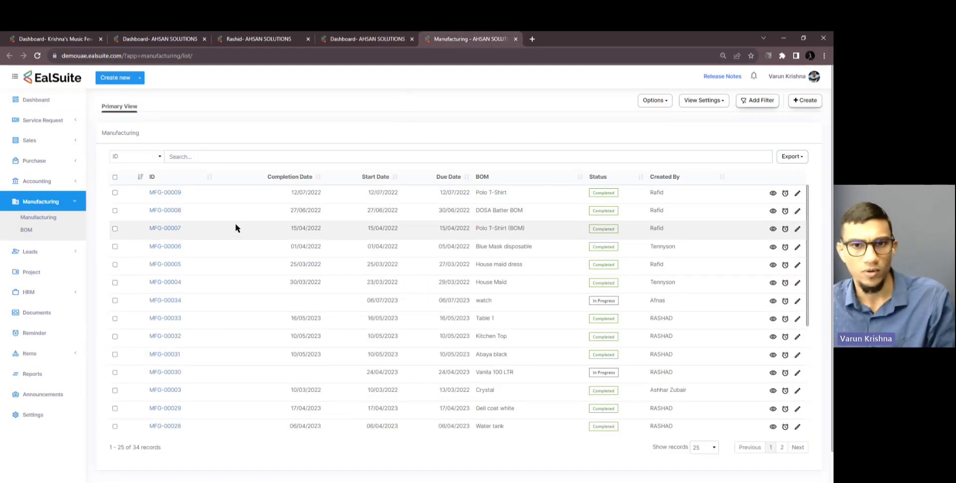
click(174, 228)
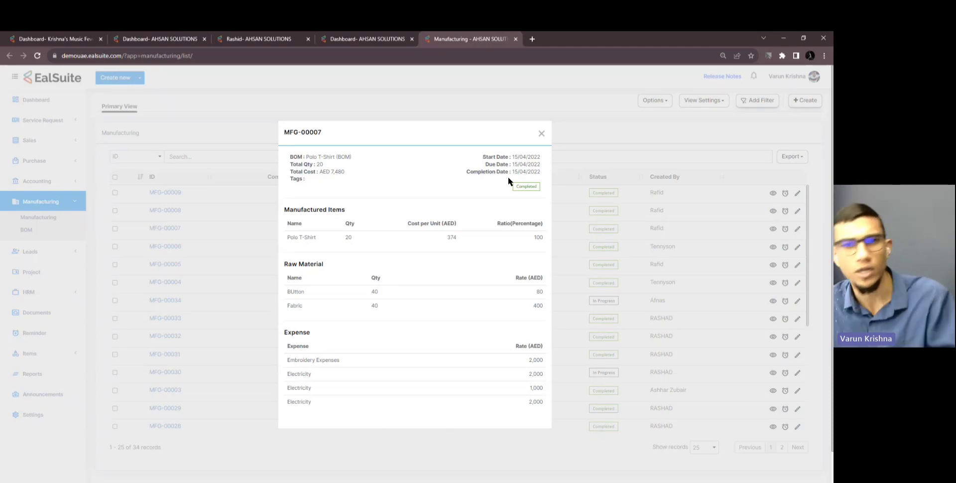
click(541, 133)
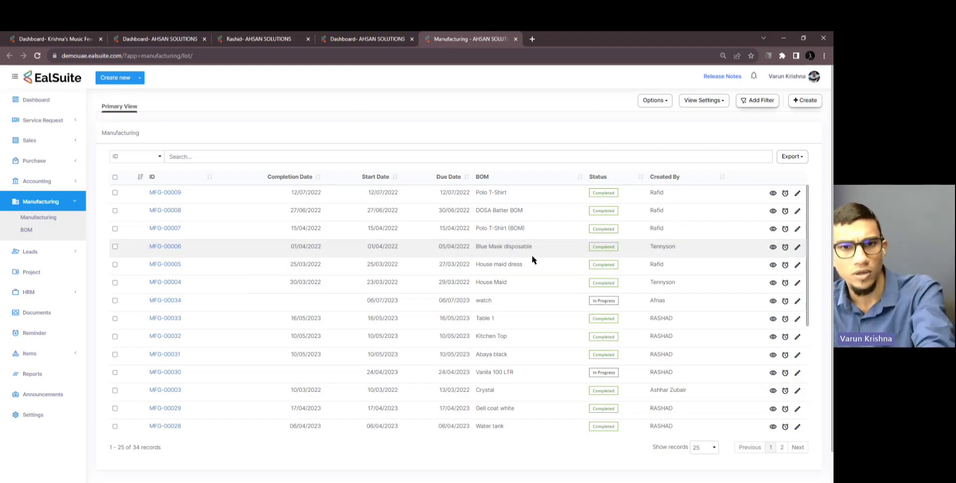
click(784, 247)
Date the MFG-00006 reminder 07/10/2023, note 'New reminder for manufac', and submit it
click(467, 241)
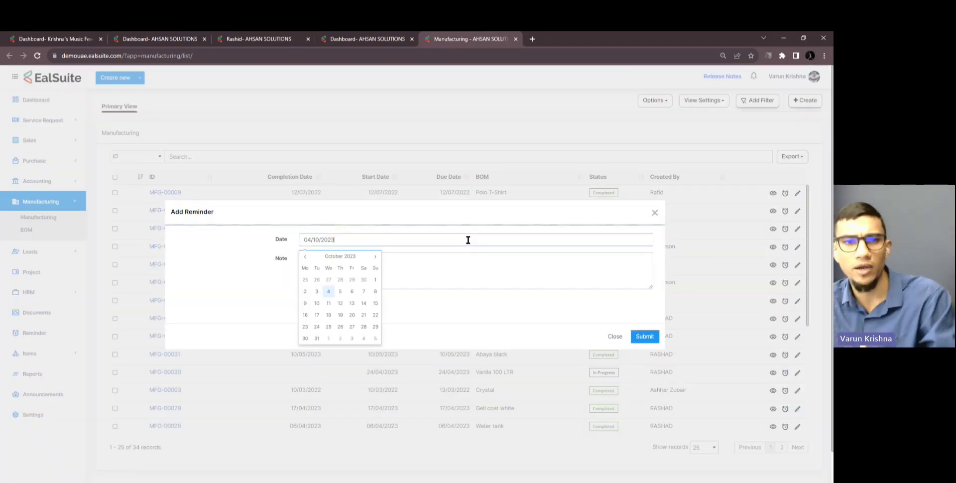
click(364, 292)
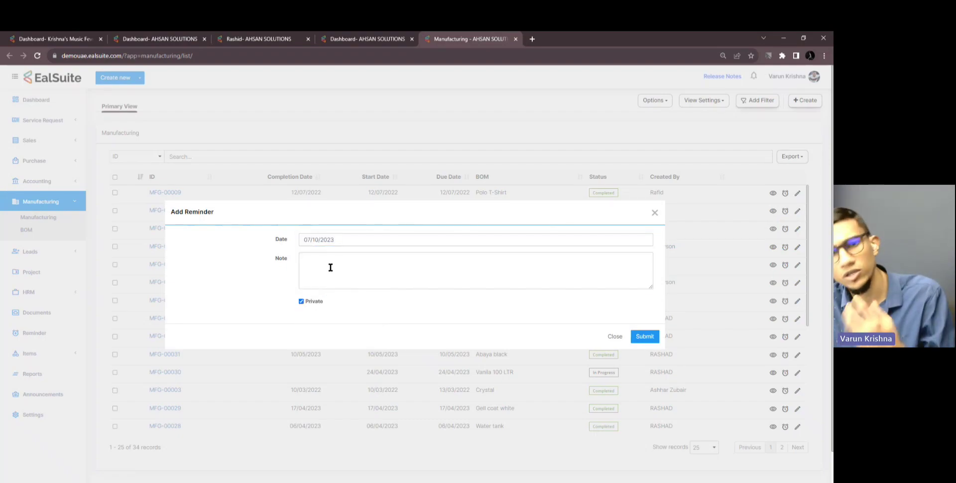
click(330, 268)
text(New )
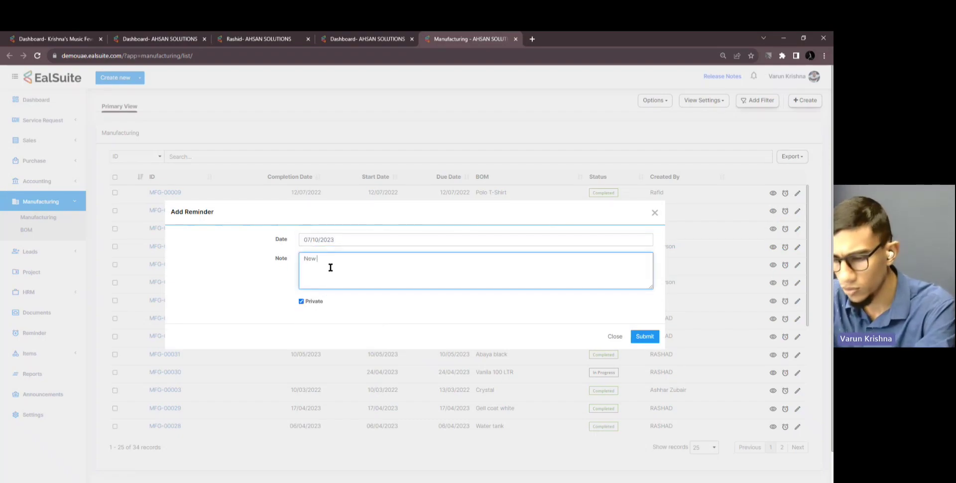
text(reminder f)
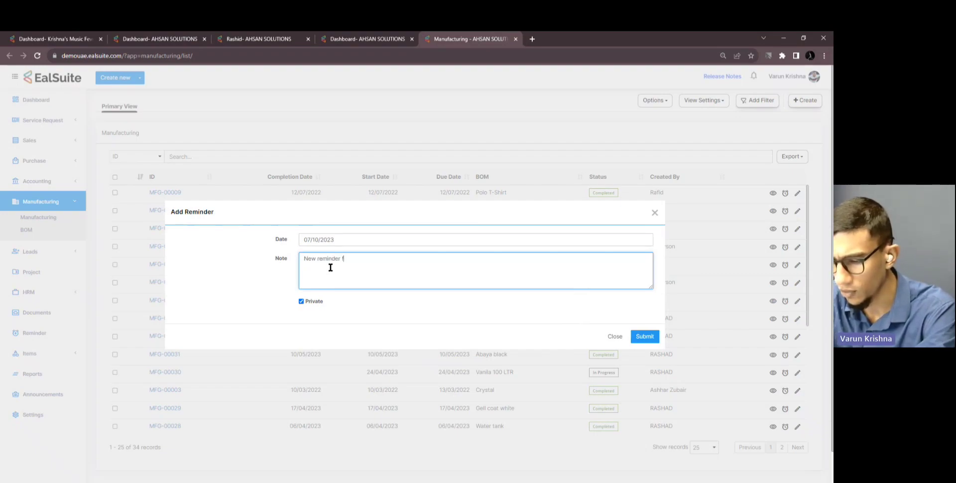
text(or manufac)
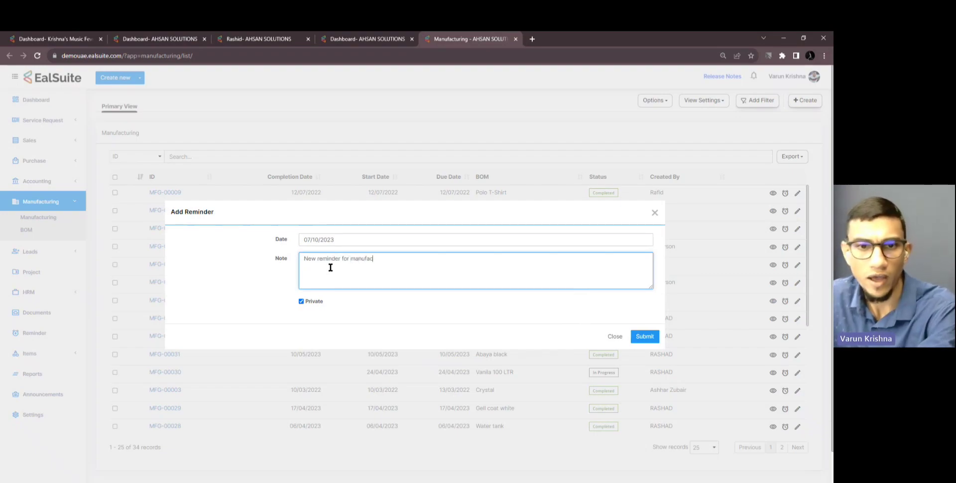
click(637, 333)
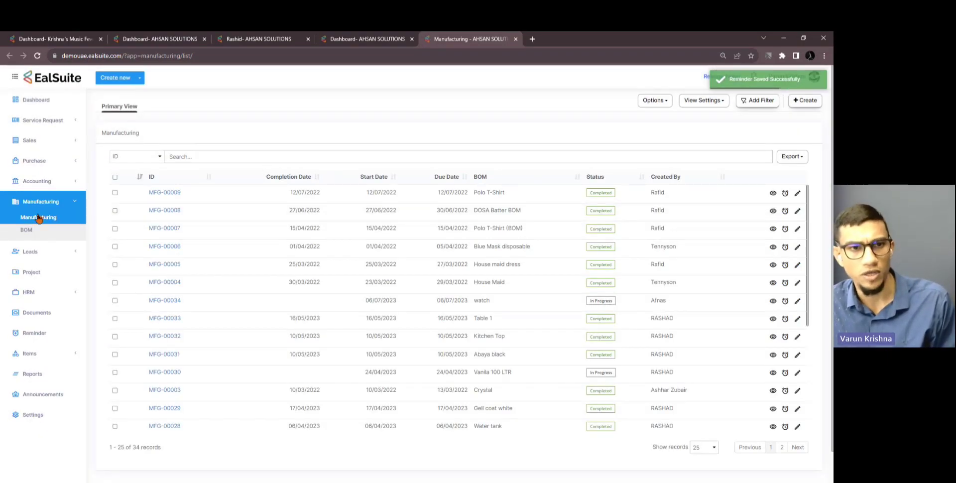
click(59, 202)
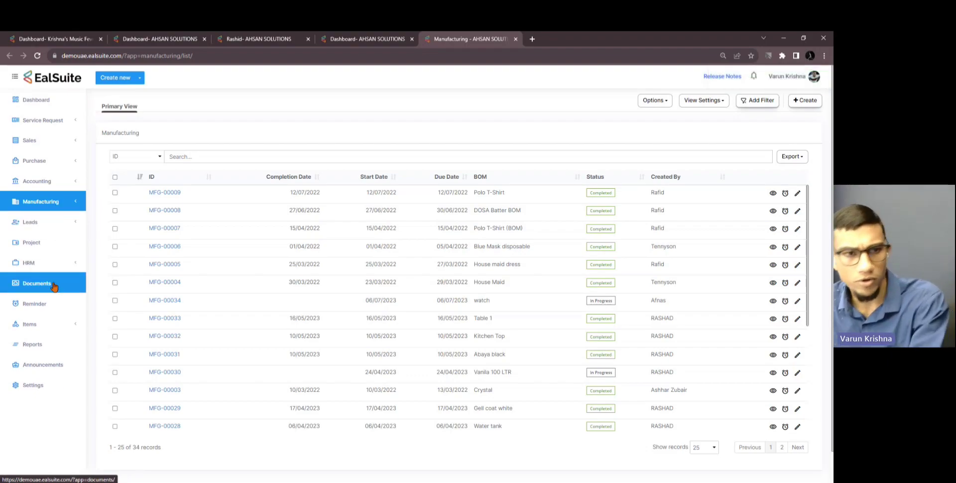
Open the Reminder list and inspect the LEAD-00077 and MFG-00006 reminder notes
middle_click(50, 304)
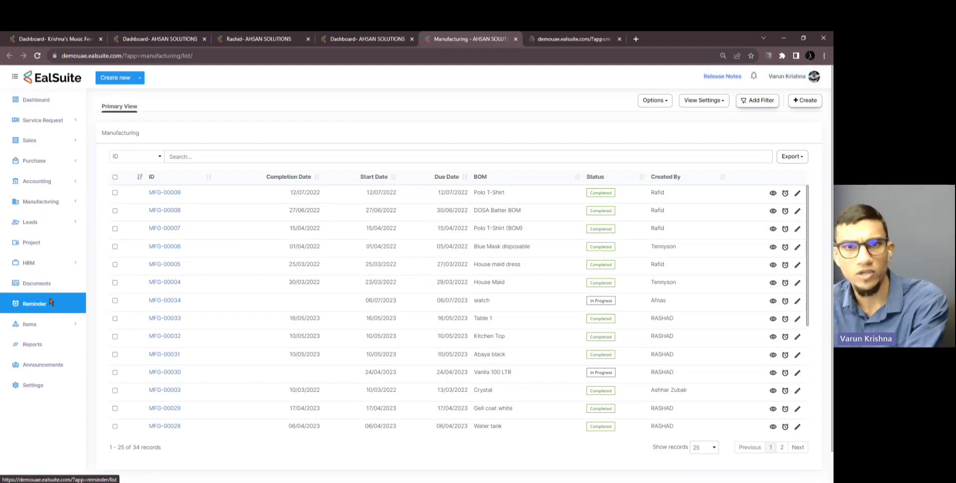
click(568, 42)
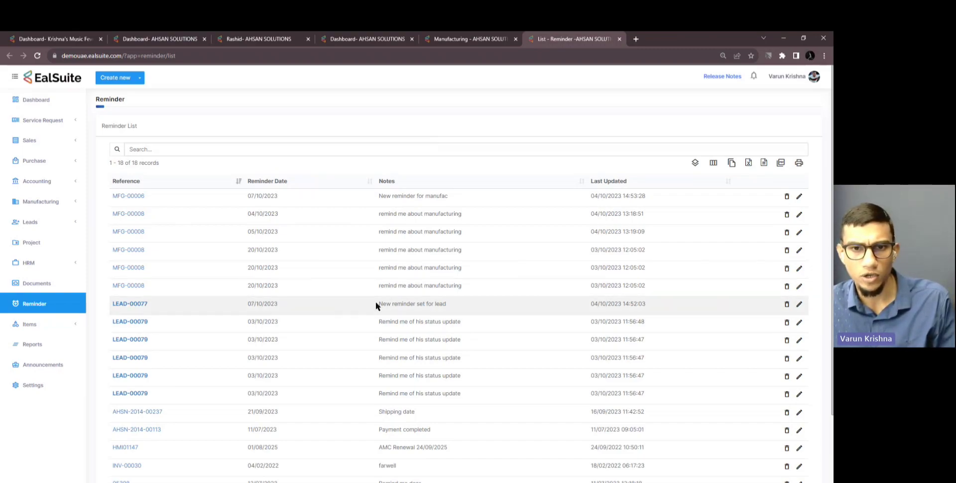
drag(375, 300, 449, 302)
click(450, 302)
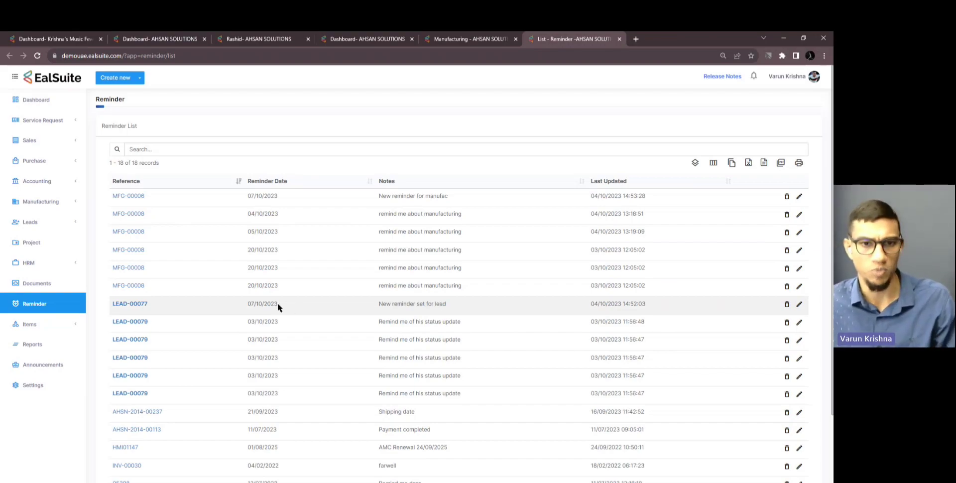
drag(378, 195, 436, 198)
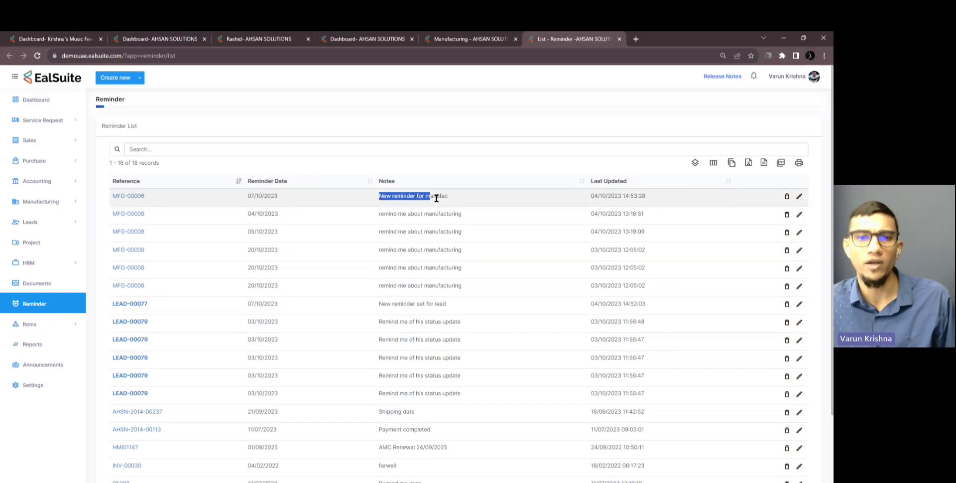
click(453, 200)
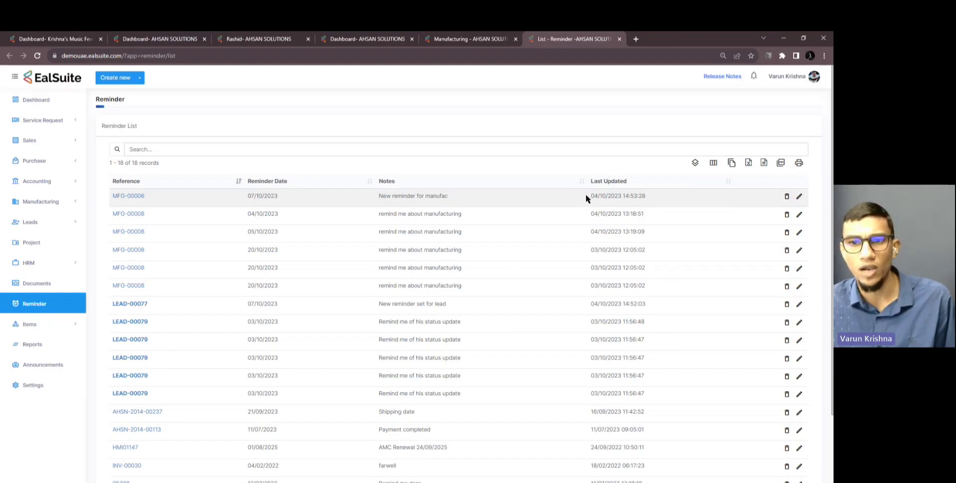
Check both reminders' update times, then close the browser window
drag(585, 194, 658, 193)
click(655, 201)
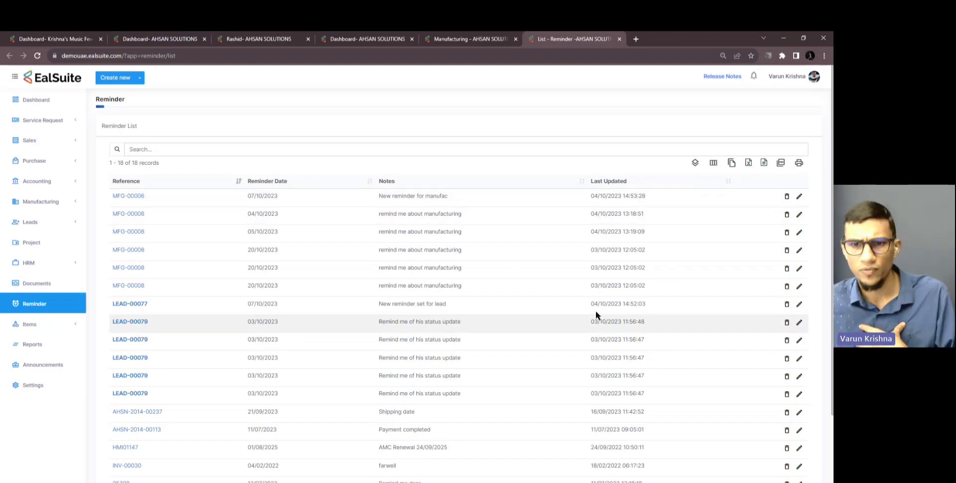
drag(591, 303, 655, 301)
click(655, 302)
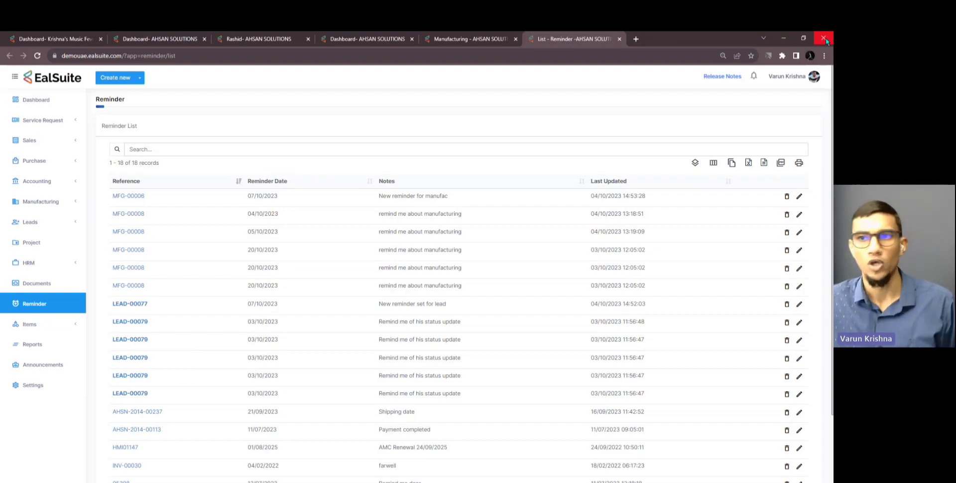
click(823, 39)
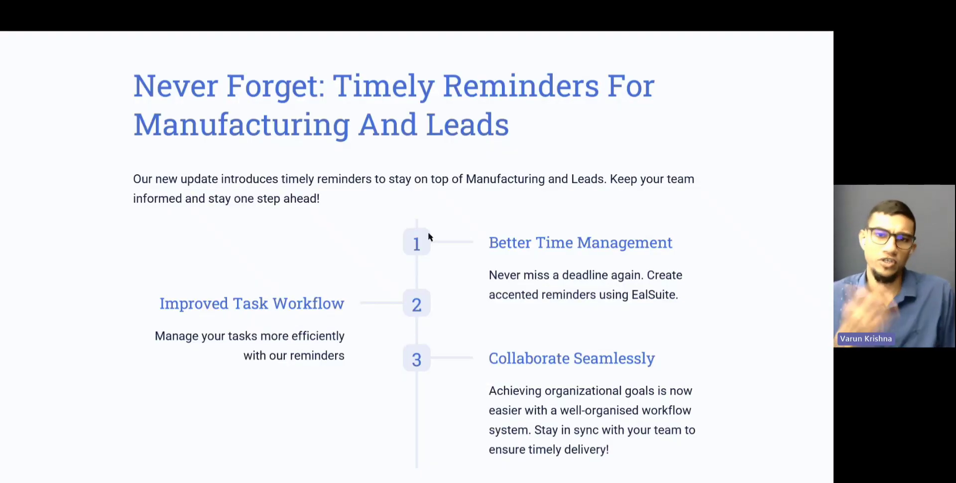
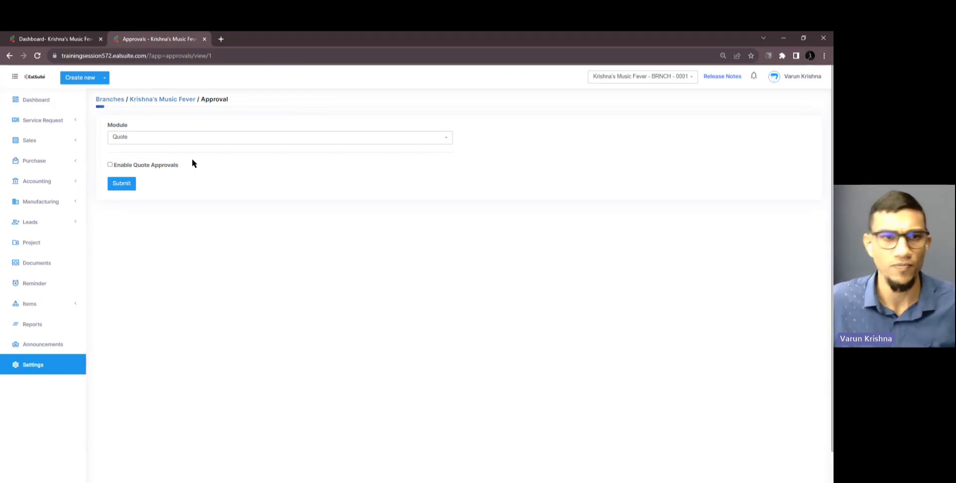
Choose the Invoice module, enable invoice approvals with approval value 0 and any approver, and submit
click(173, 139)
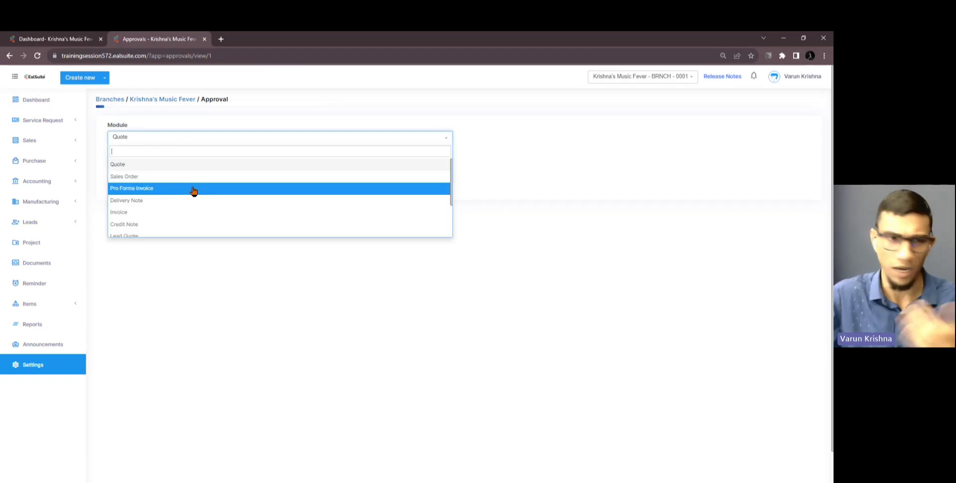
scroll(194, 191, down, 2)
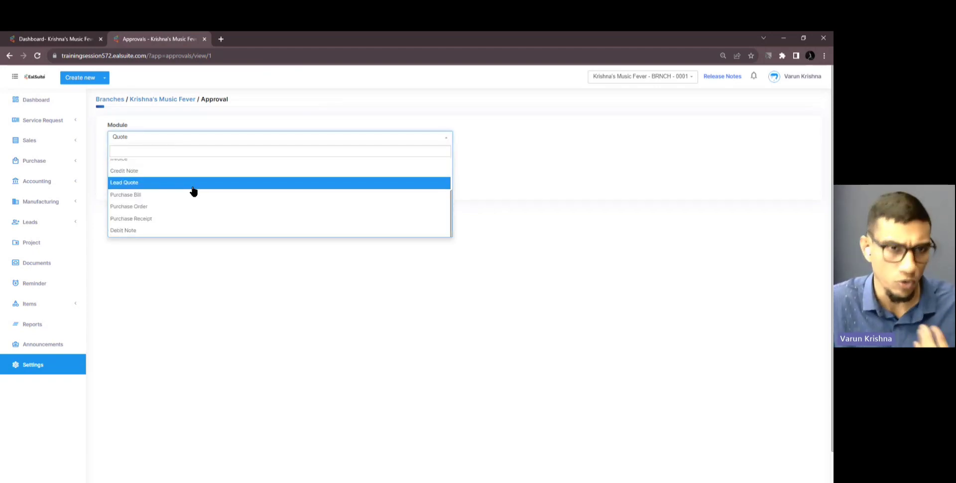
click(373, 141)
click(366, 141)
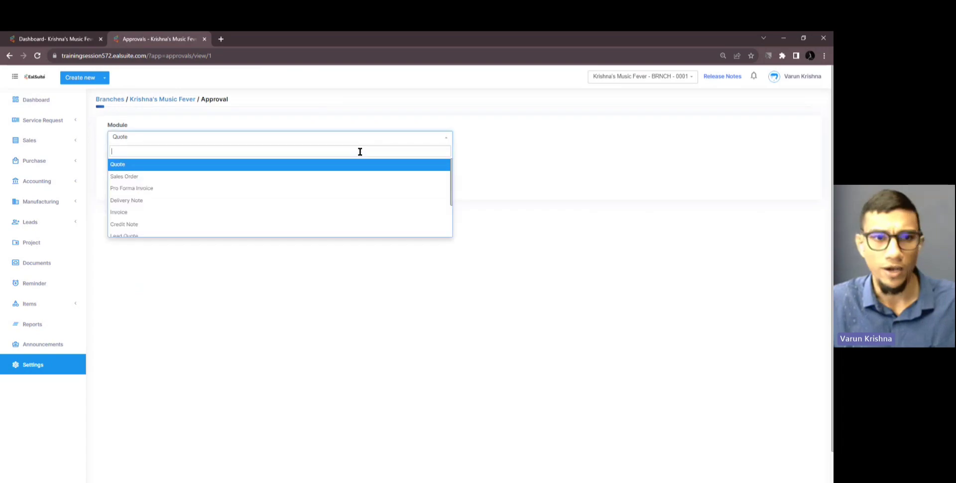
click(296, 213)
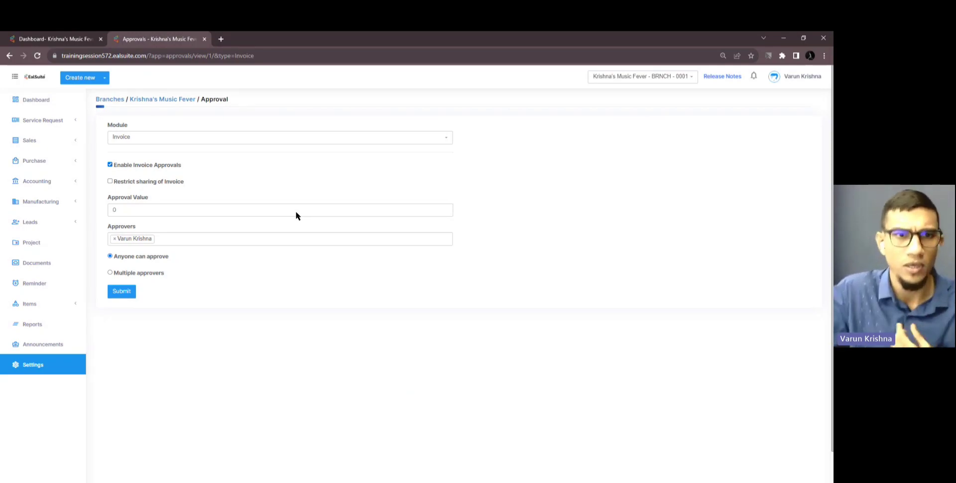
click(126, 293)
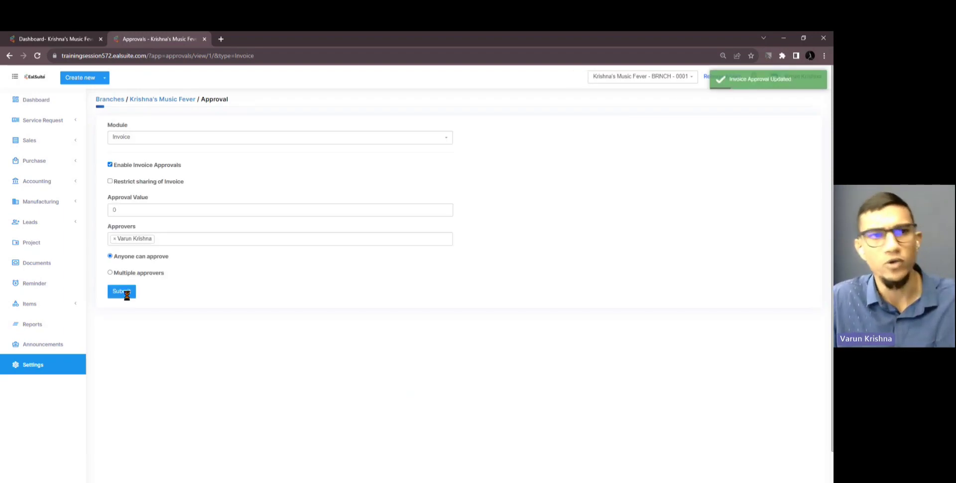
ctrl+click(56, 367)
Go to the main branch's settings and open the Template Builder V2 list
key(ctrl+Tab)
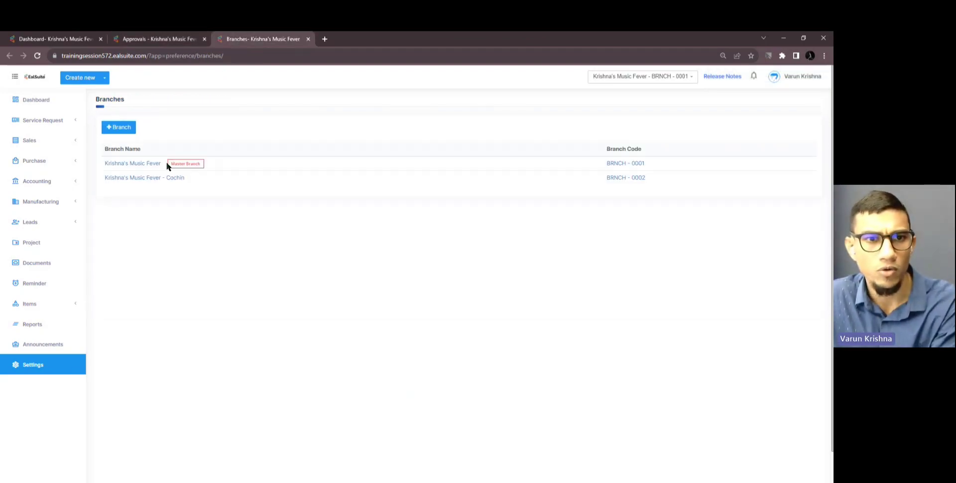
click(149, 166)
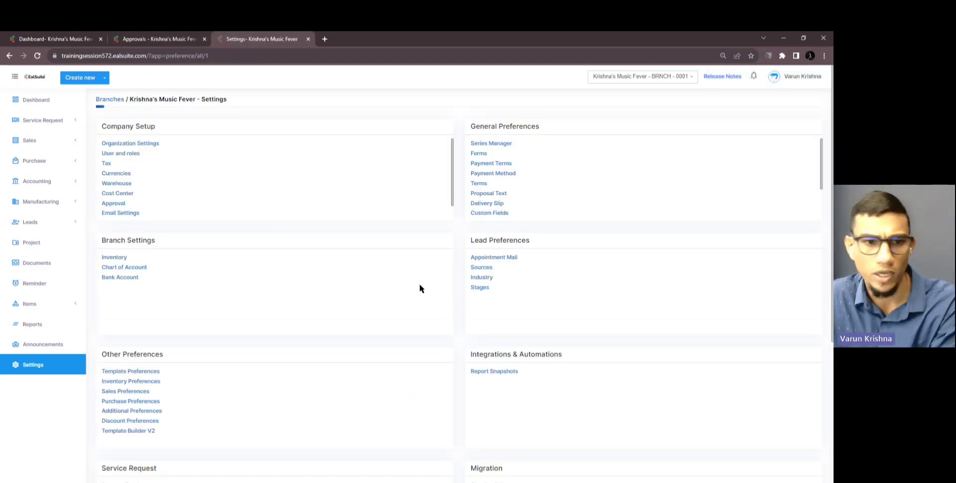
ctrl+click(152, 434)
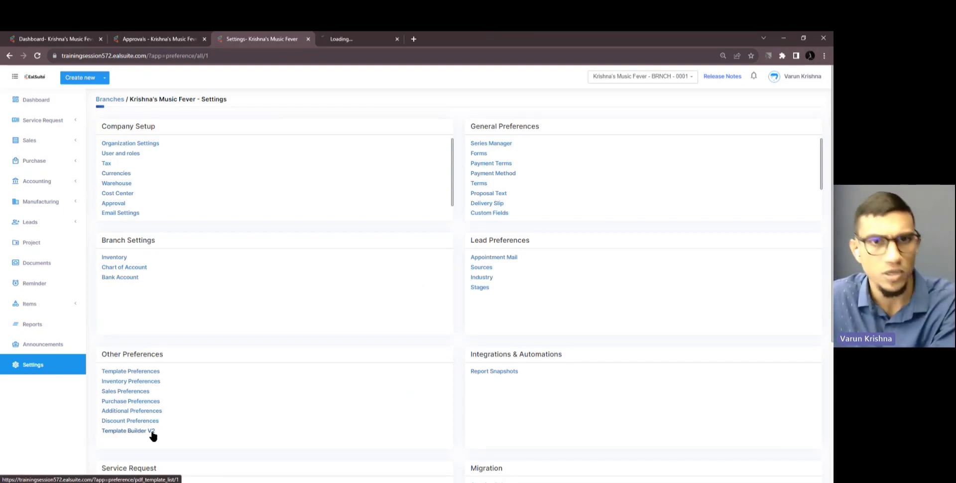
click(335, 40)
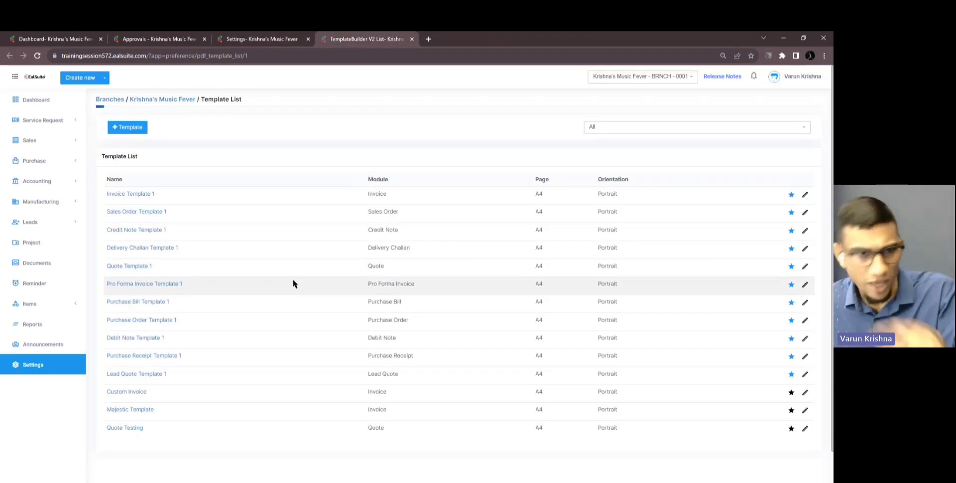
Turn on the Waiting Approval/Rejected status watermark in Custom Invoice and save the template
click(138, 393)
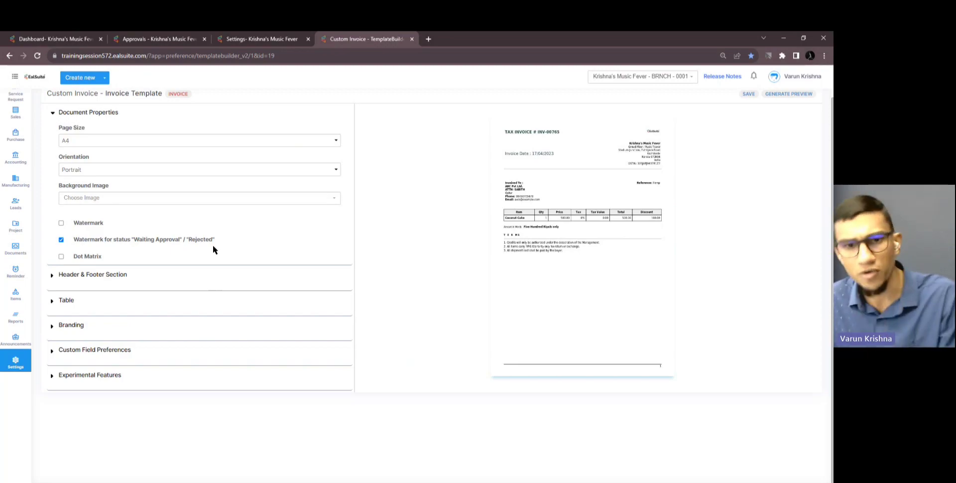
scroll(213, 246, up, 1)
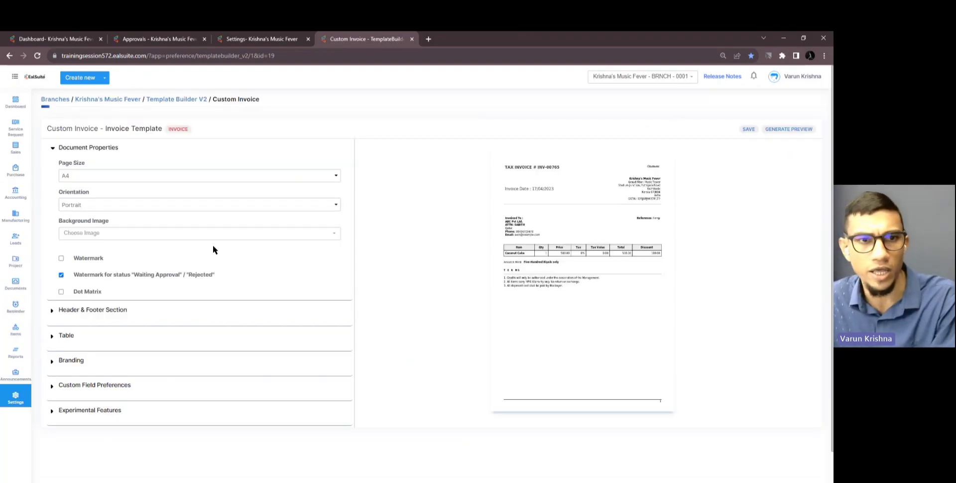
click(748, 129)
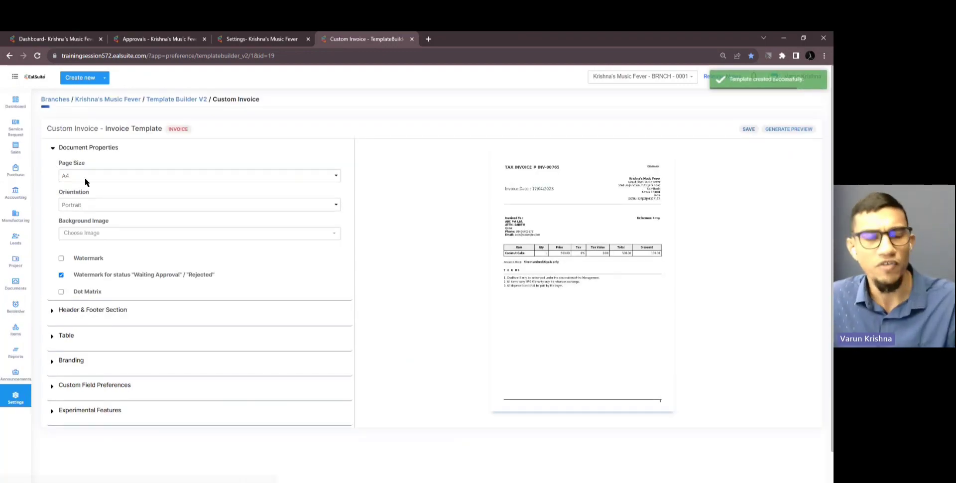
mouse_move(15, 148)
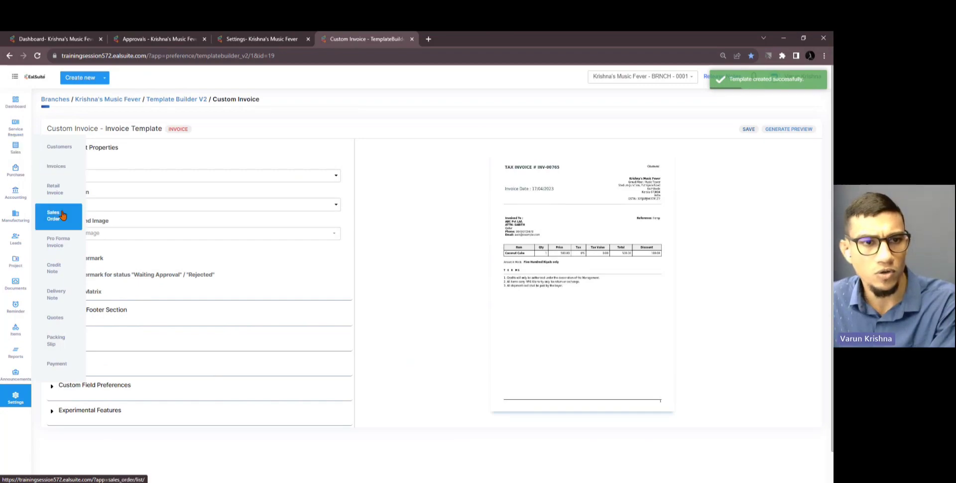
middle_click(57, 165)
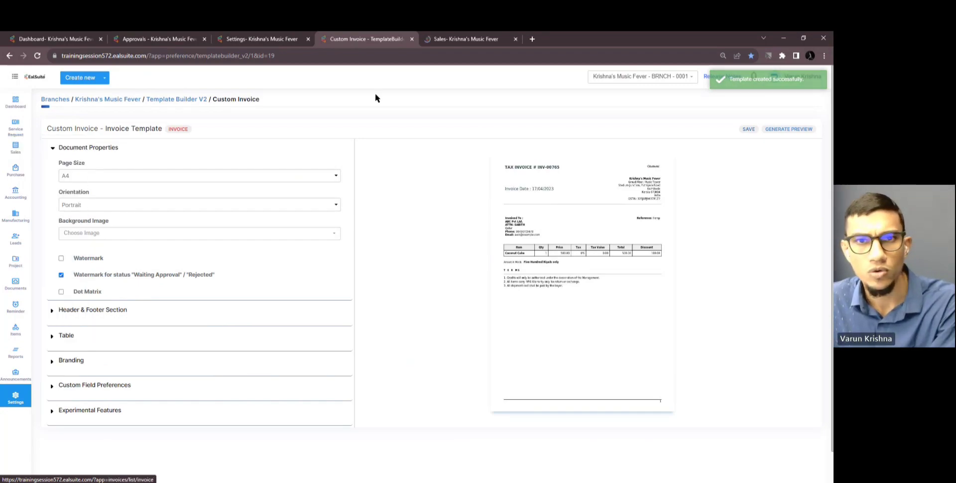
Open invoice INV-00014 and preview its Custom Invoice PDF showing the Waiting Approval watermark
click(435, 44)
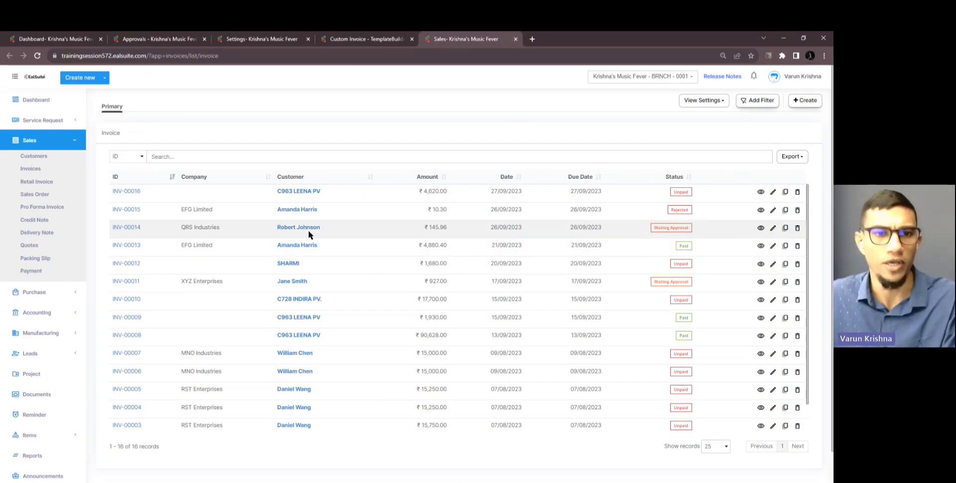
click(134, 227)
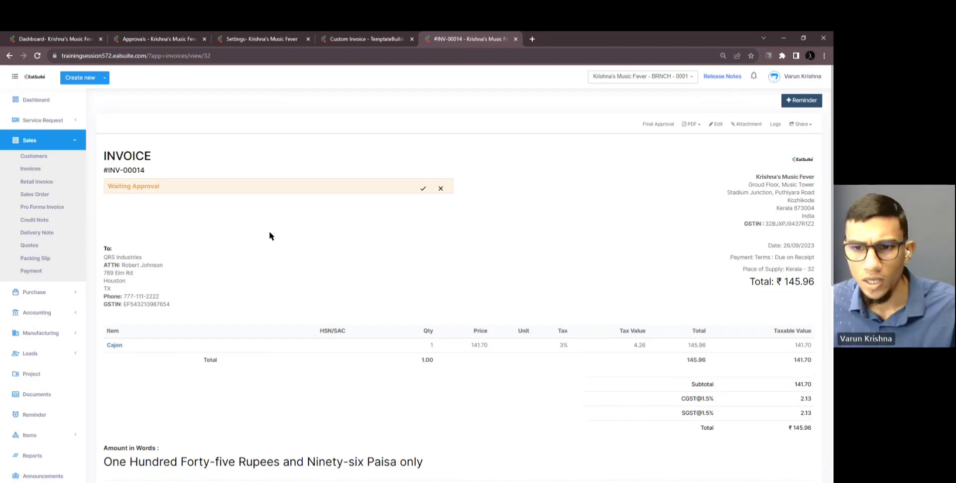
scroll(269, 231, down, 3)
scroll(268, 231, up, 3)
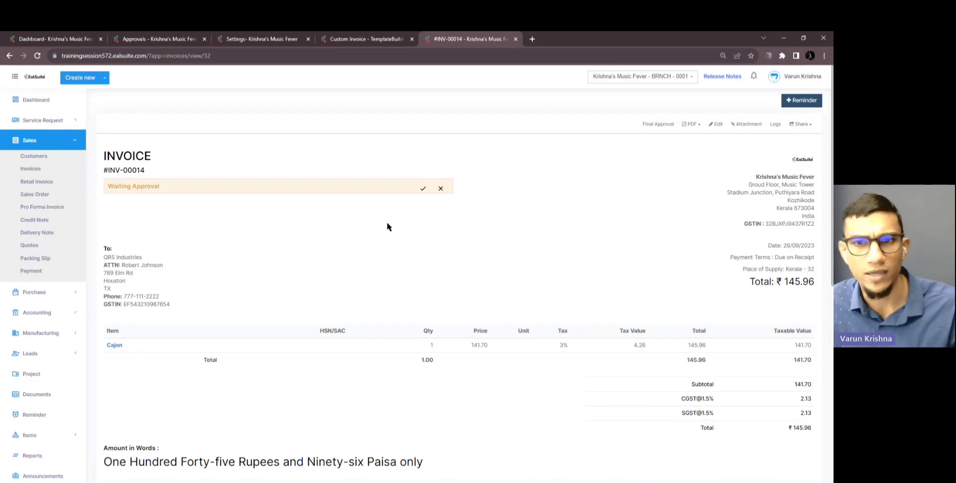
click(692, 124)
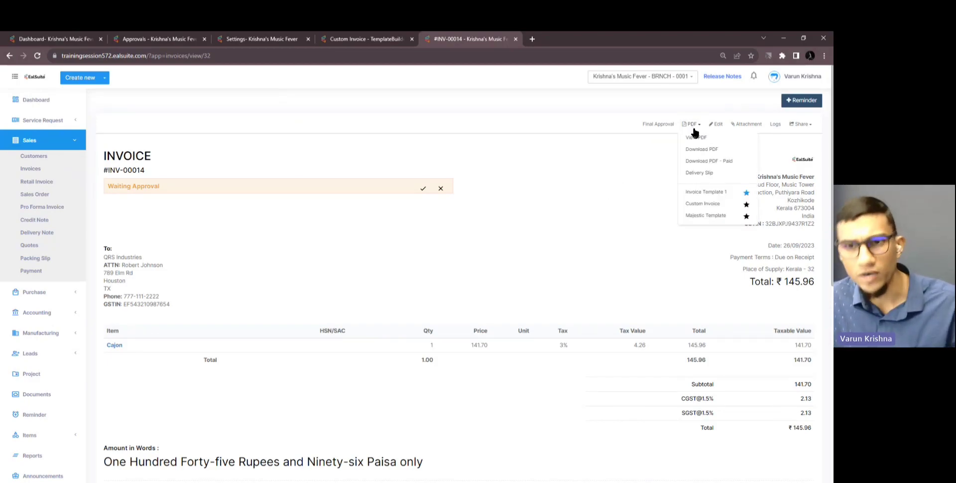
click(715, 206)
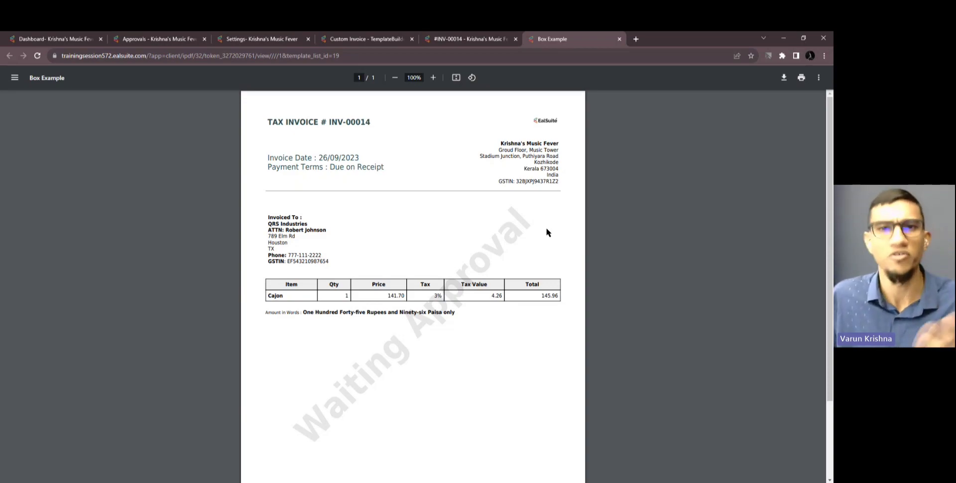
click(503, 42)
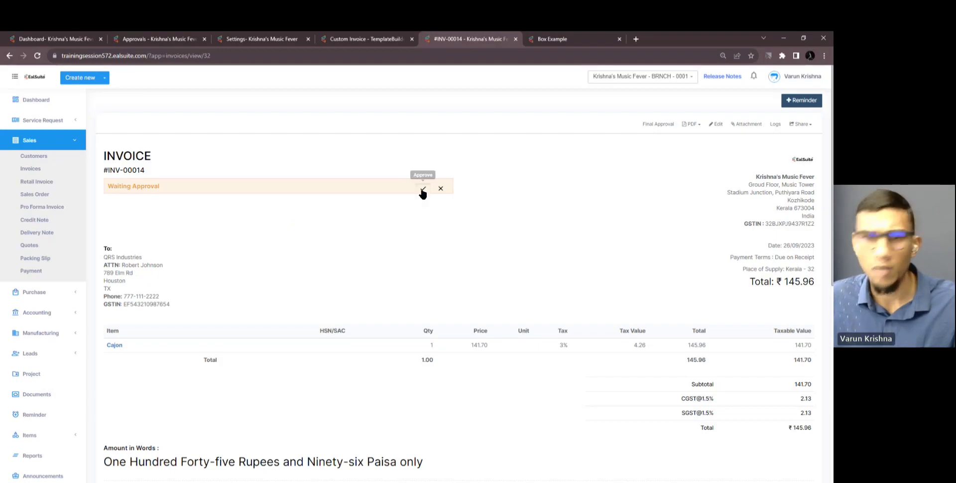
Approve INV-00014, mark it Cancelled, then open rejected invoice INV-00015 from the invoice list
click(423, 189)
click(515, 290)
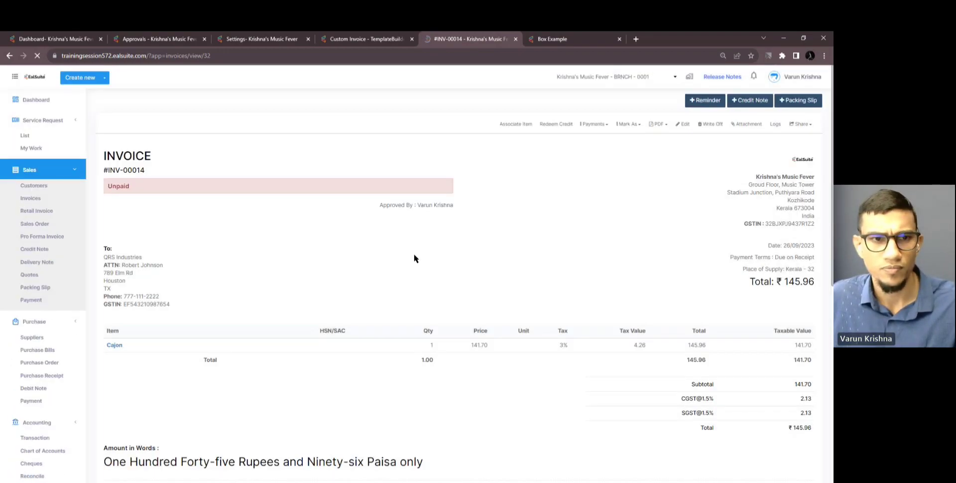
click(631, 126)
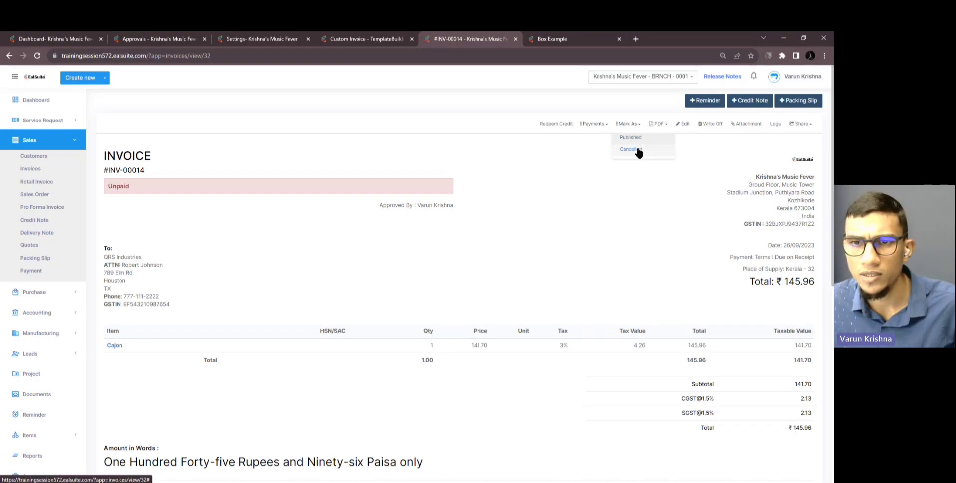
click(637, 150)
click(516, 290)
click(56, 169)
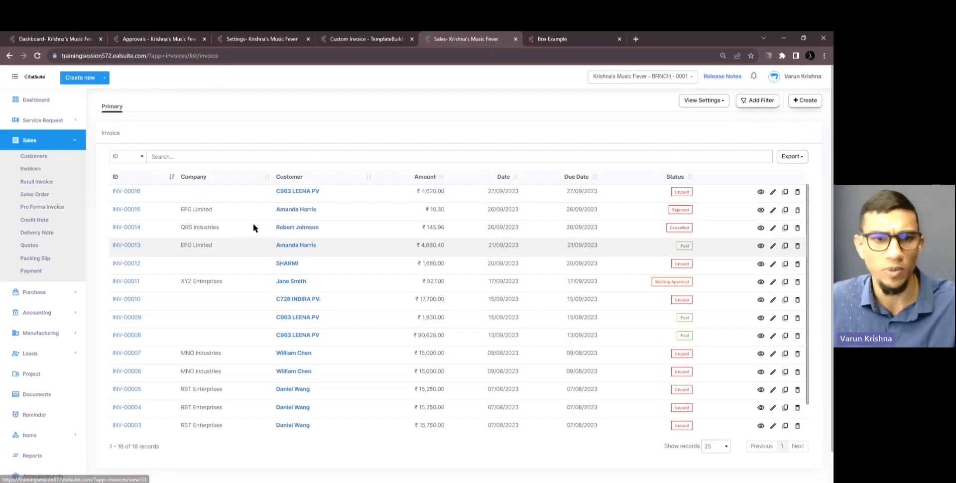
click(121, 211)
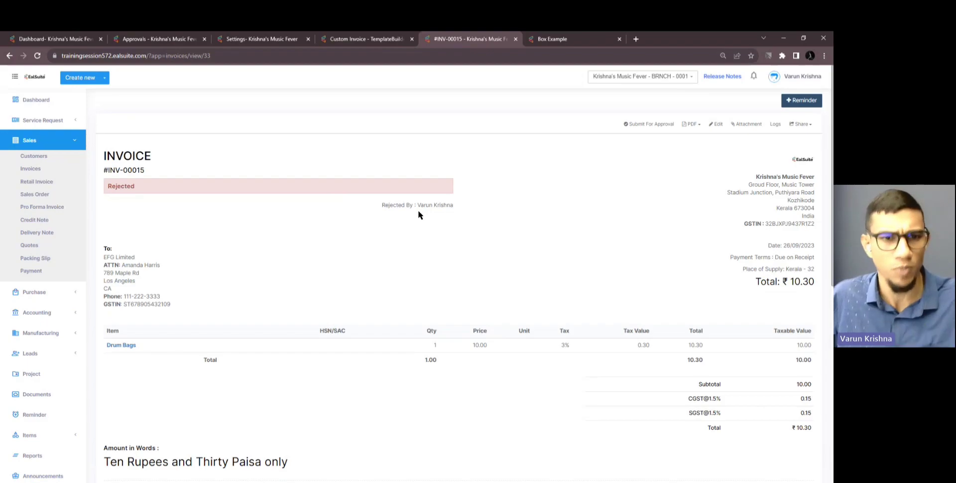
View INV-00015 as a Custom Invoice PDF with the Rejected watermark, then close the browser
click(698, 125)
click(706, 204)
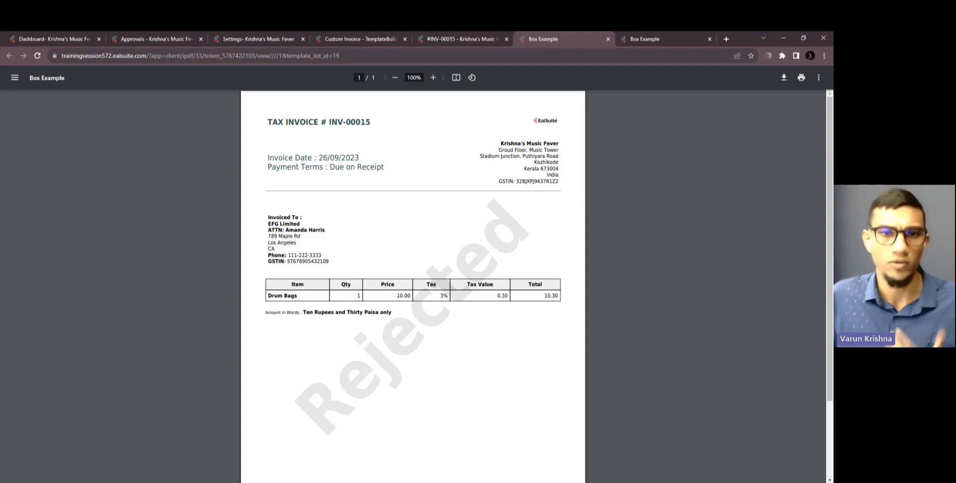
click(816, 40)
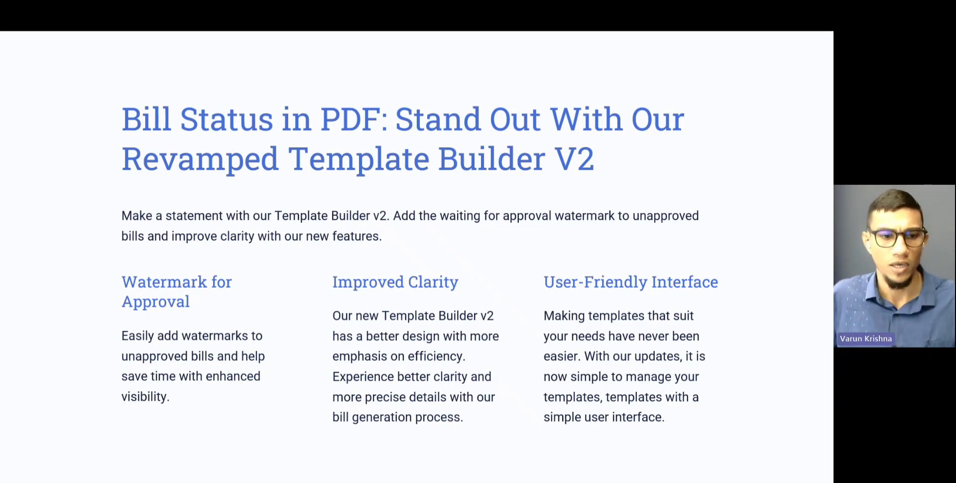
Advance the presentation to the next slide
key(Right)
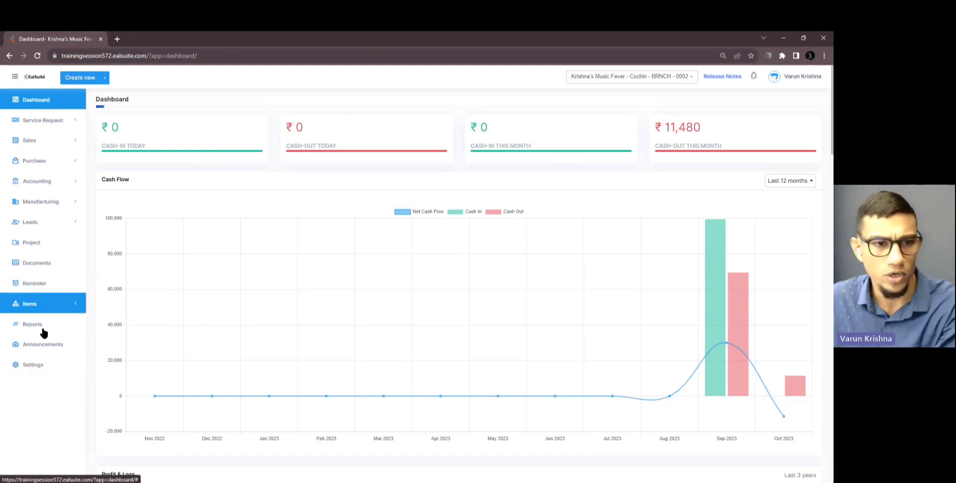
Open the Krishna's Music Fever branch's Users and Roles and Documents in separate tabs, viewing Users
middle_click(53, 366)
click(135, 42)
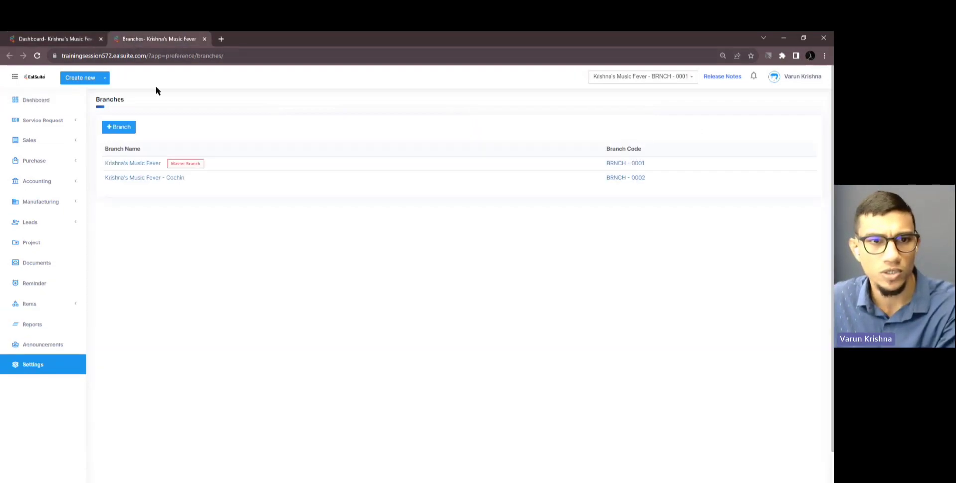
click(146, 166)
middle_click(129, 155)
middle_click(55, 262)
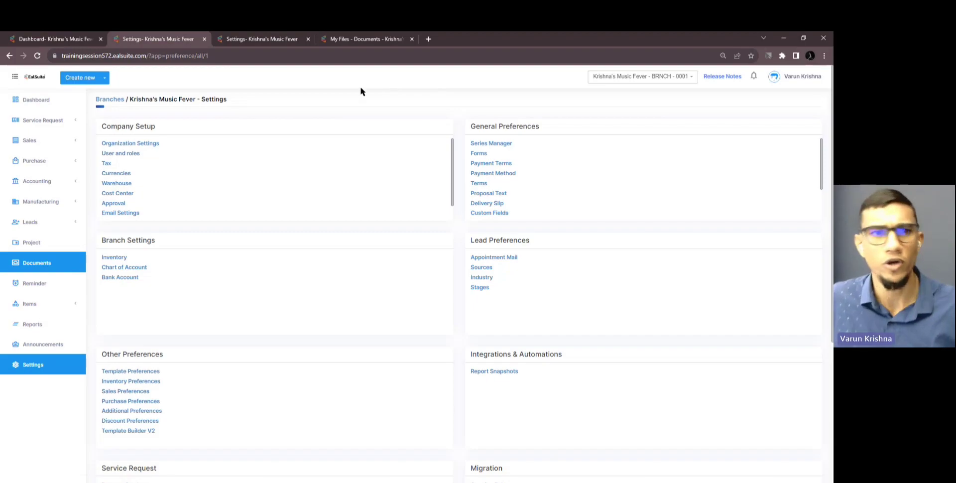
click(276, 41)
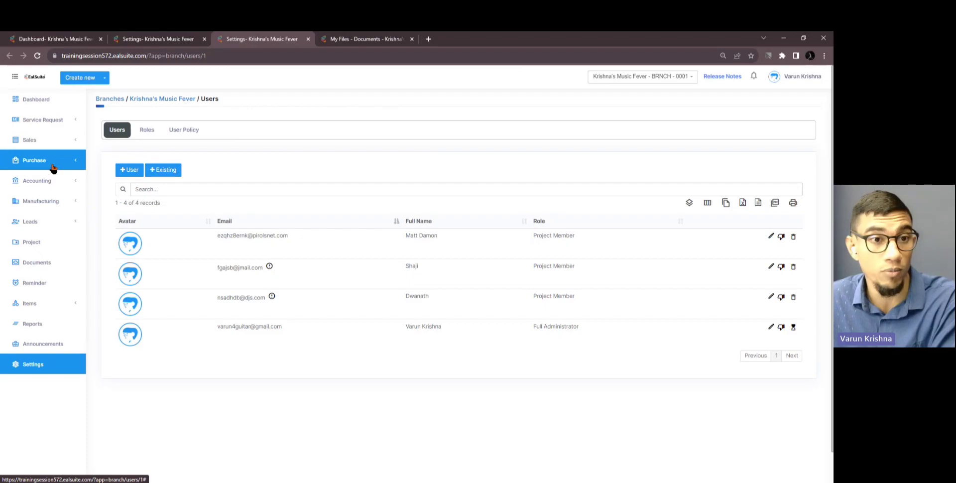
Open Accounting Transactions and My Files tabs, then close those tabs and the browser
click(51, 181)
click(35, 197)
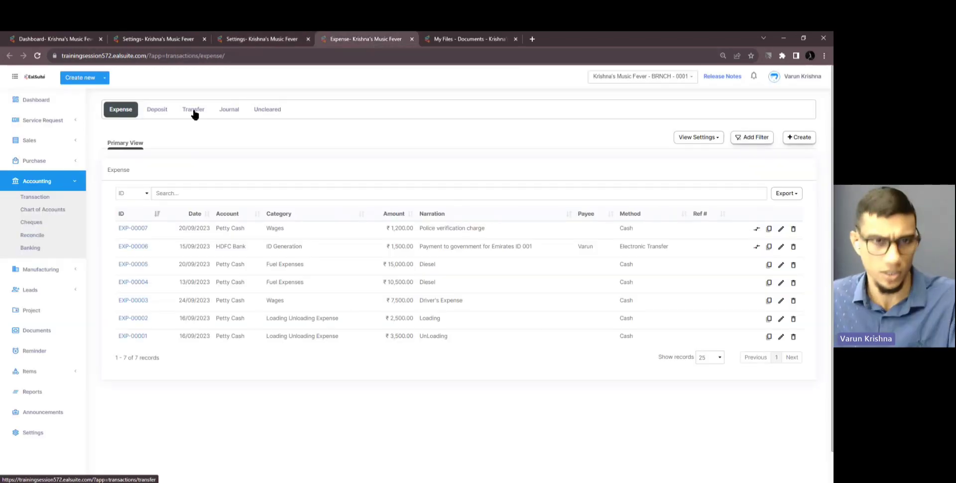
click(457, 39)
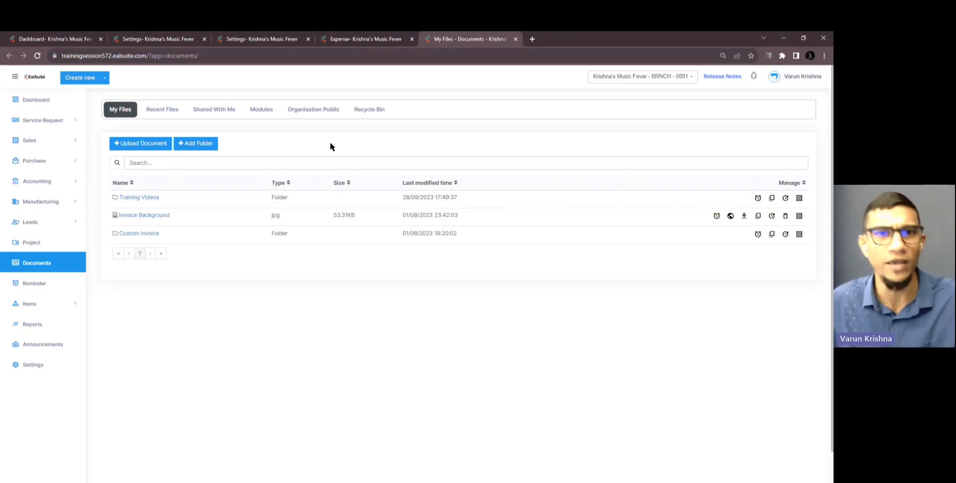
click(516, 39)
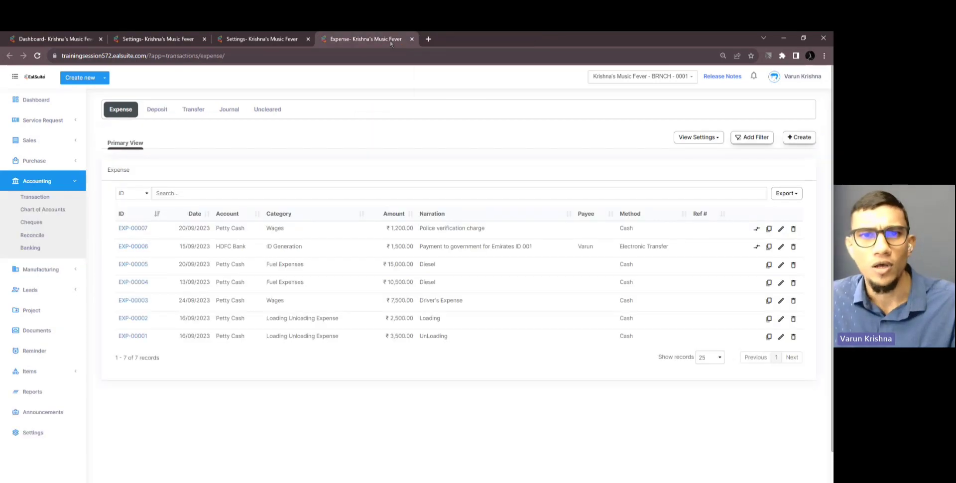
click(411, 39)
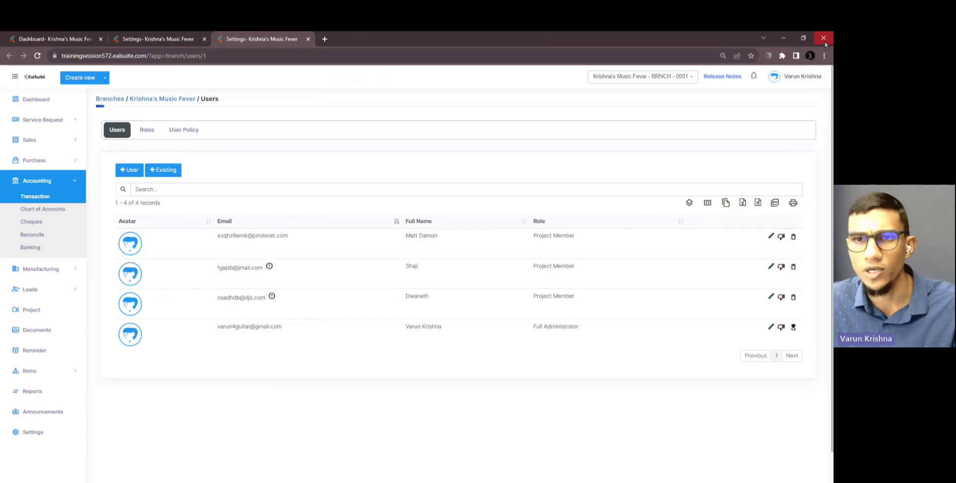
click(823, 39)
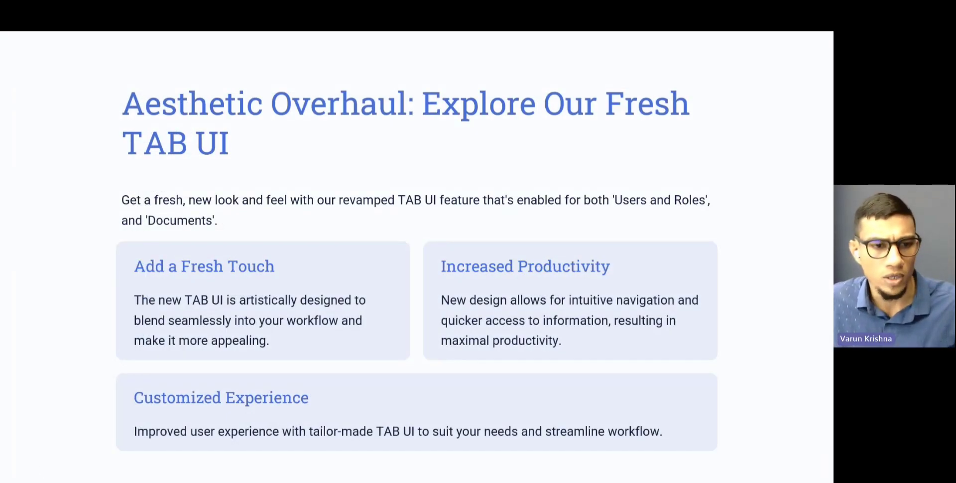
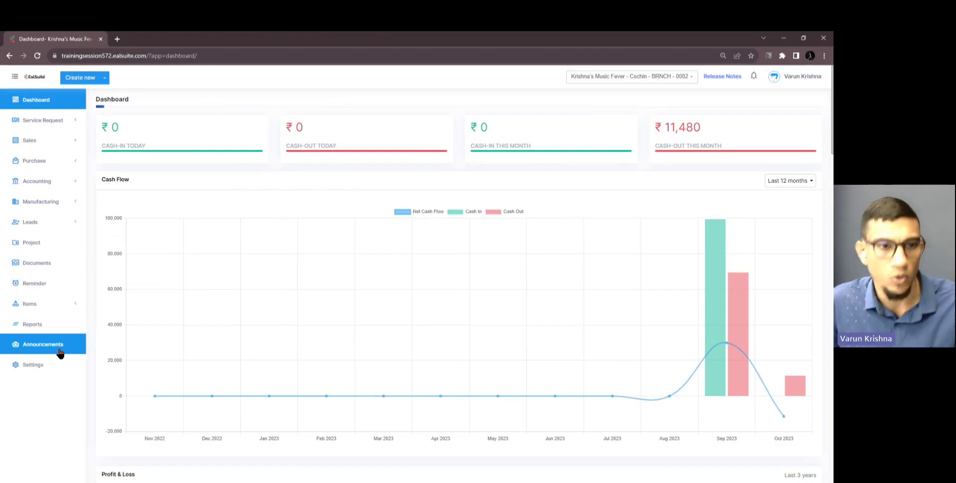
Expand the Items sidebar section to list Inventory, Item Group, Catalogue and Inventory Adjustment
click(52, 309)
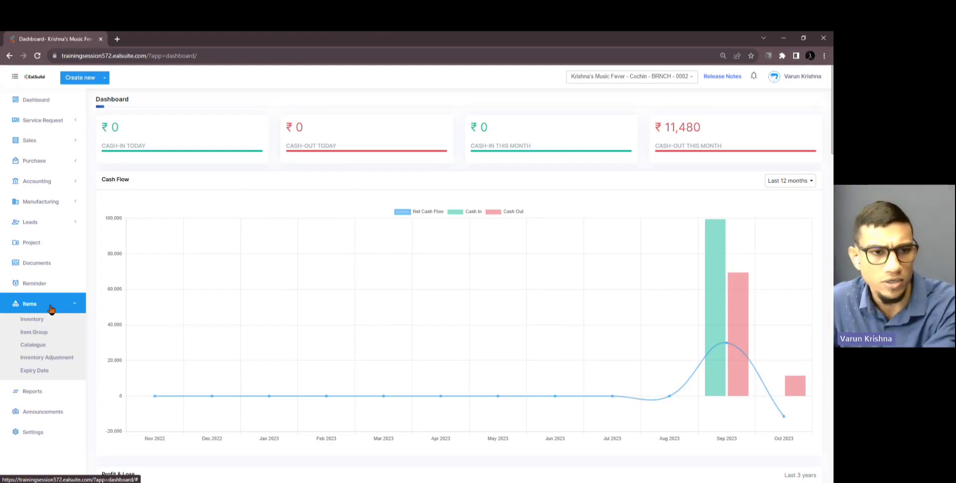
Open the 52-item inventory list in its own tab and load Inventory Adjustment in a background tab
middle_click(32, 319)
click(138, 41)
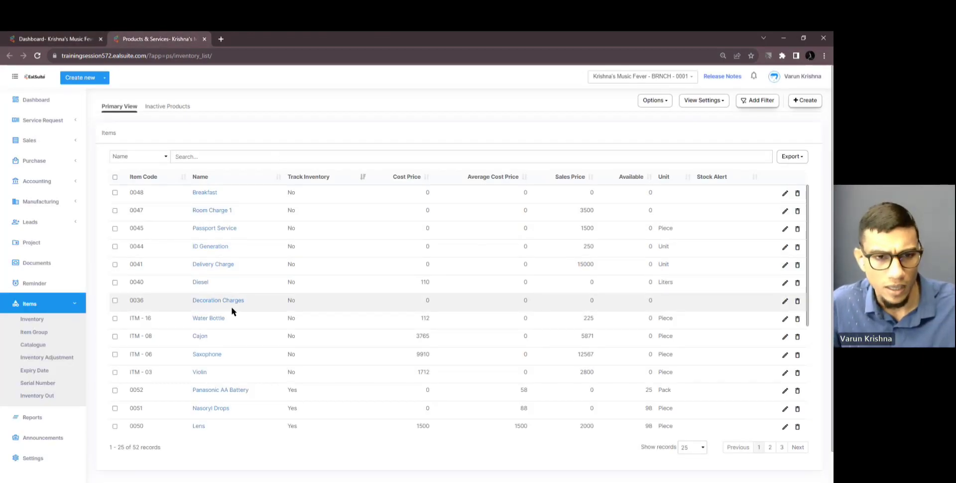
scroll(232, 311, down, 1)
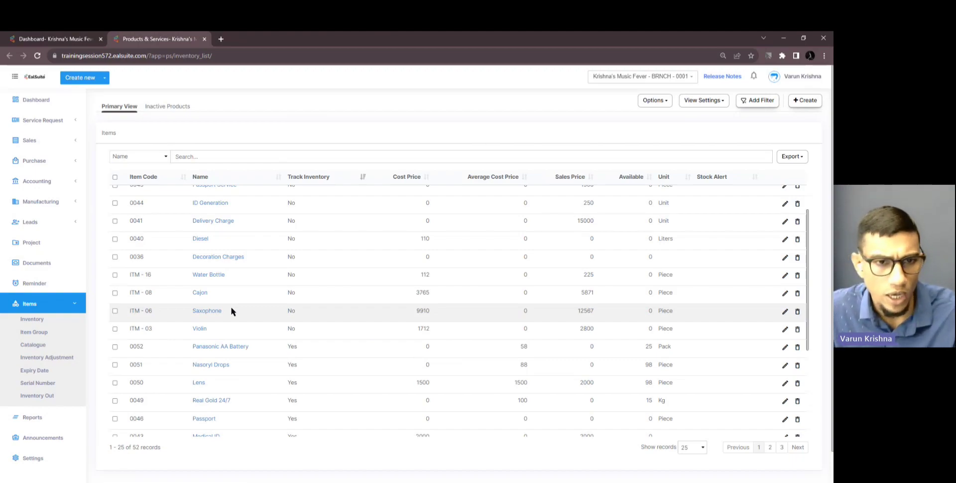
scroll(231, 308, down, 1)
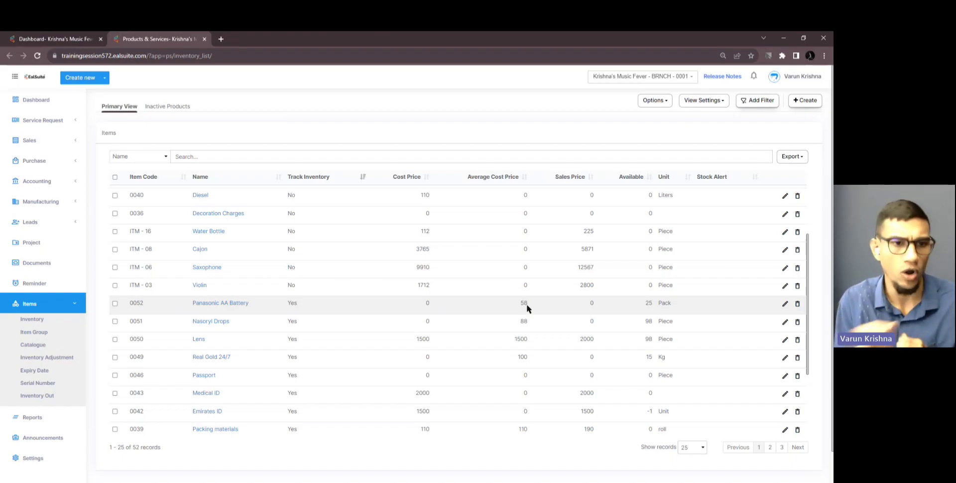
middle_click(71, 357)
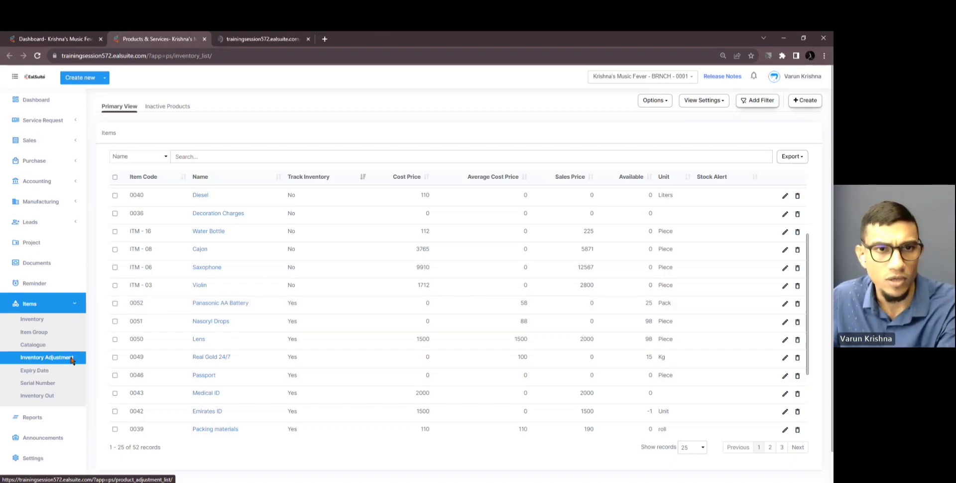
Start a new inventory adjustment
click(259, 40)
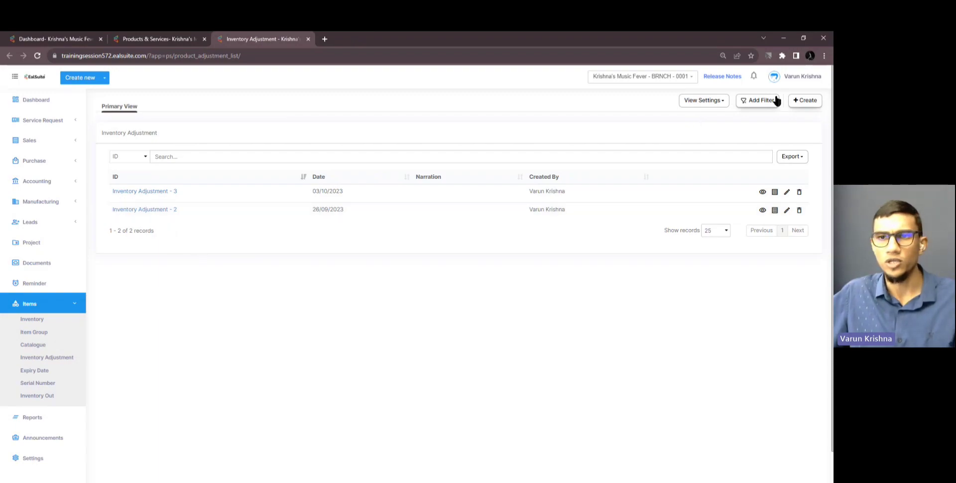
click(805, 100)
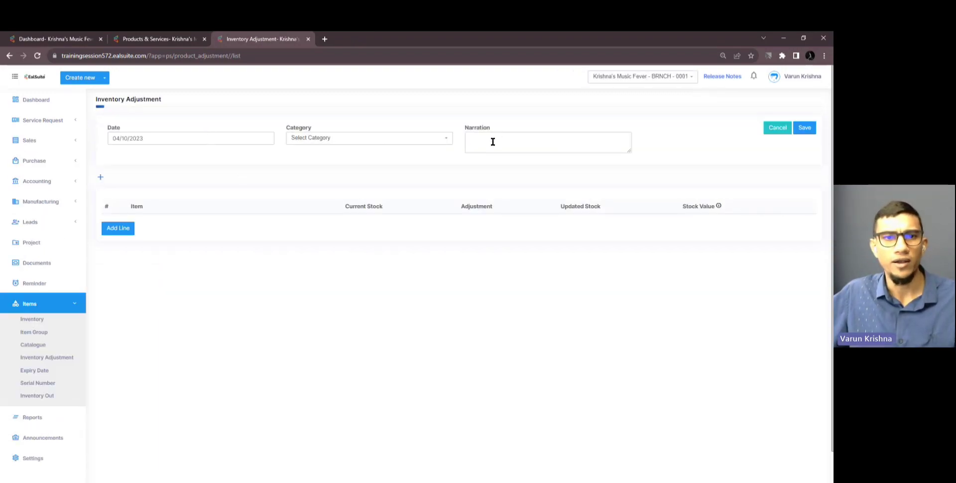
click(405, 139)
click(405, 139)
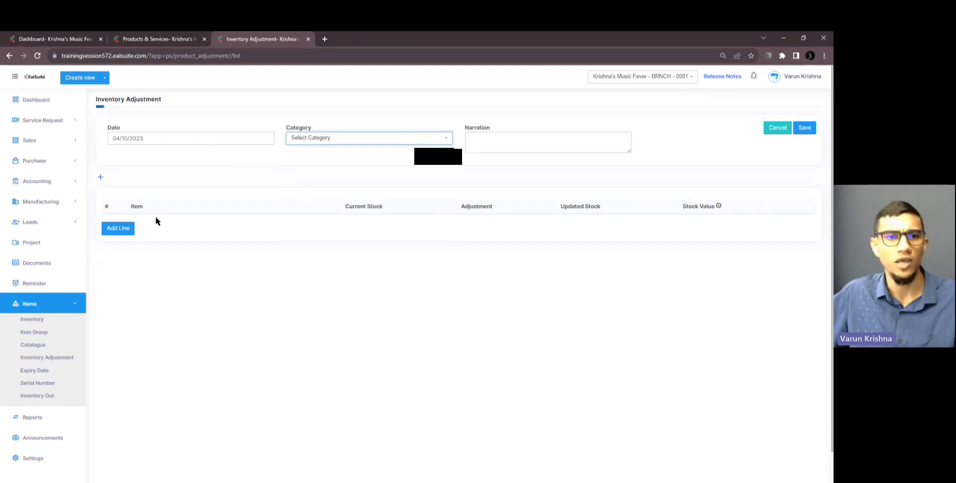
Add a line with Panasonic AA Battery, found by searching 'pana', showing current stock 25
click(124, 230)
click(161, 225)
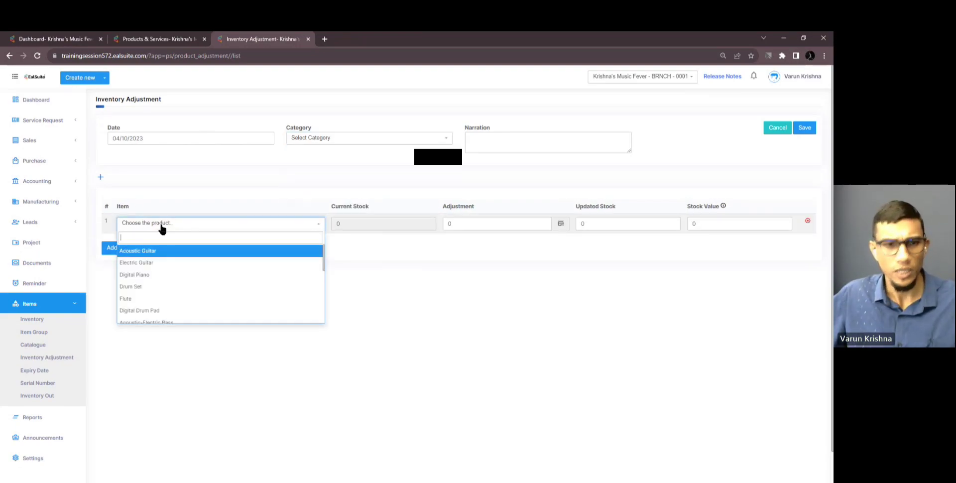
text(pas)
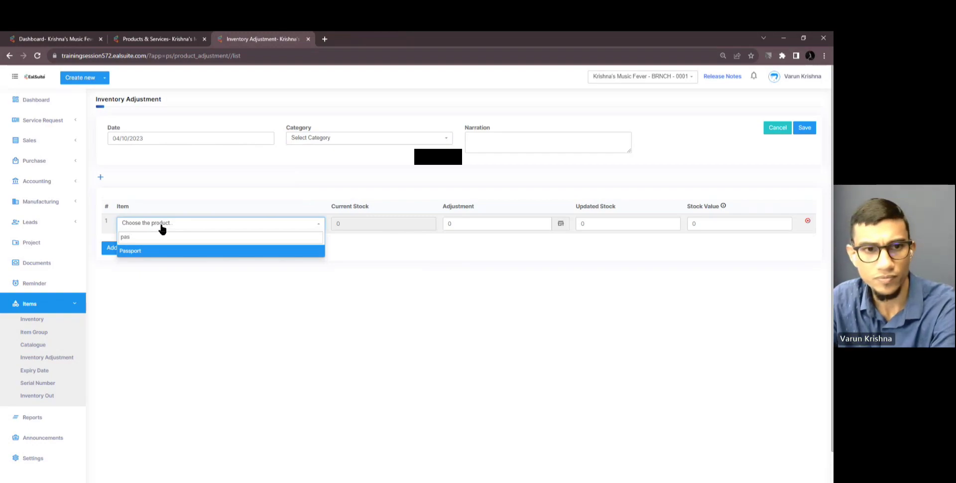
key(BackSpace)
text(na)
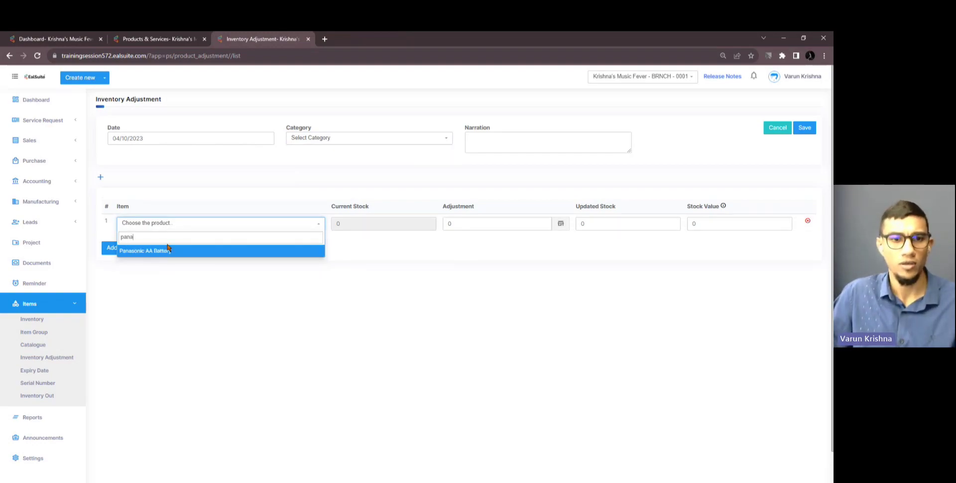
click(169, 256)
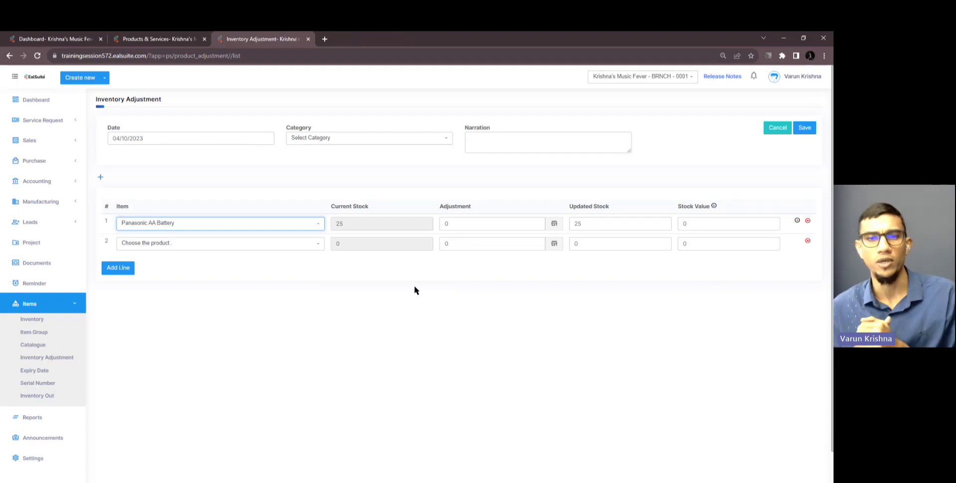
Enter an adjustment of 5 on line 1, raising updated stock from 25 to 30
click(455, 223)
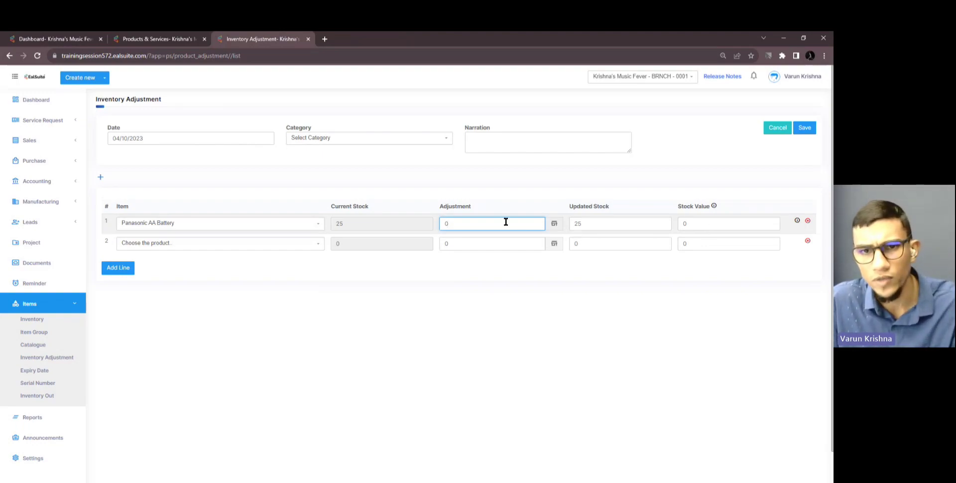
text(5)
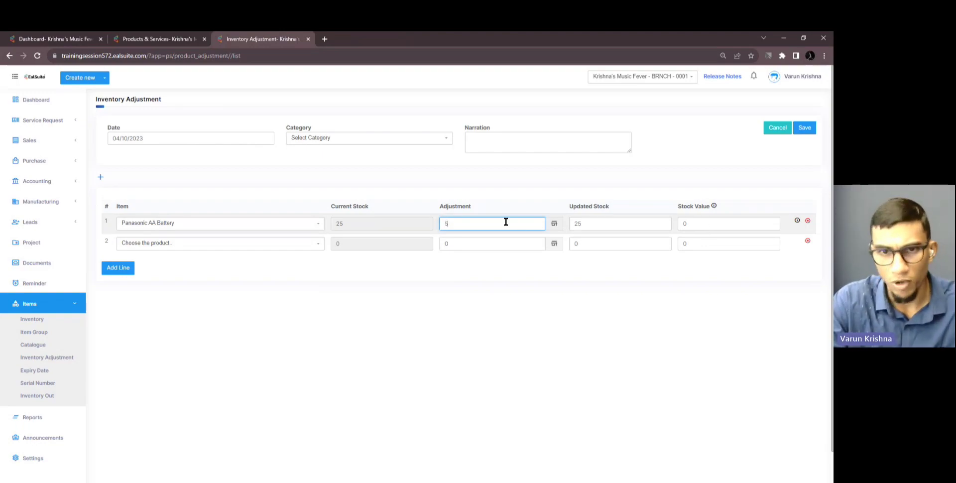
click(504, 273)
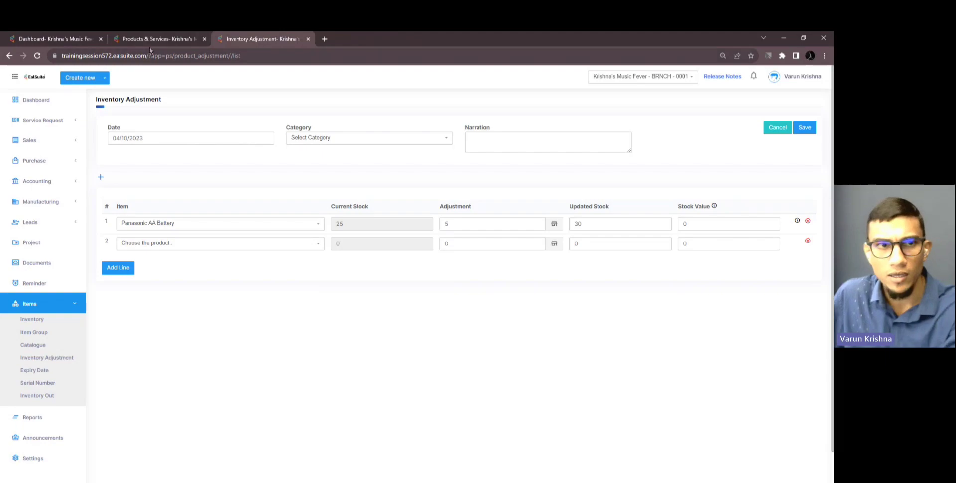
Open the inventory item list in another tab, then return to edit line 1's stock value
middle_click(43, 320)
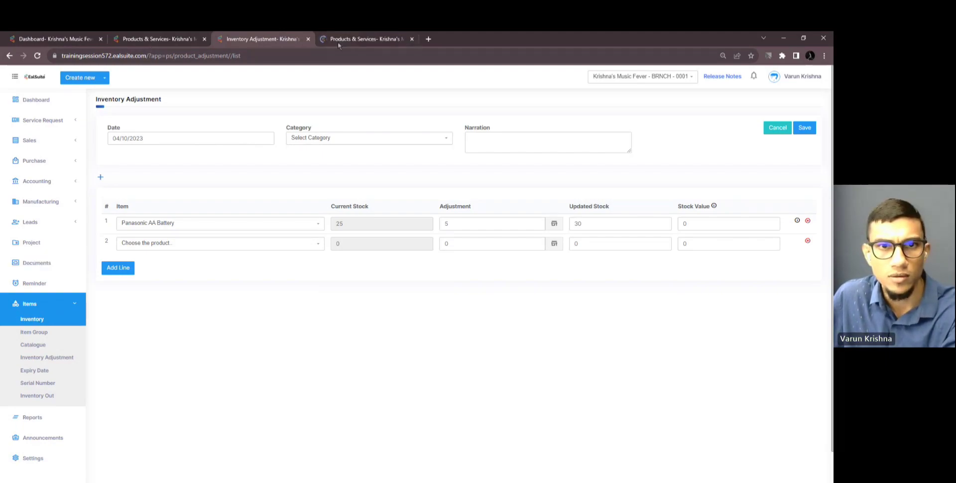
drag(337, 41, 258, 44)
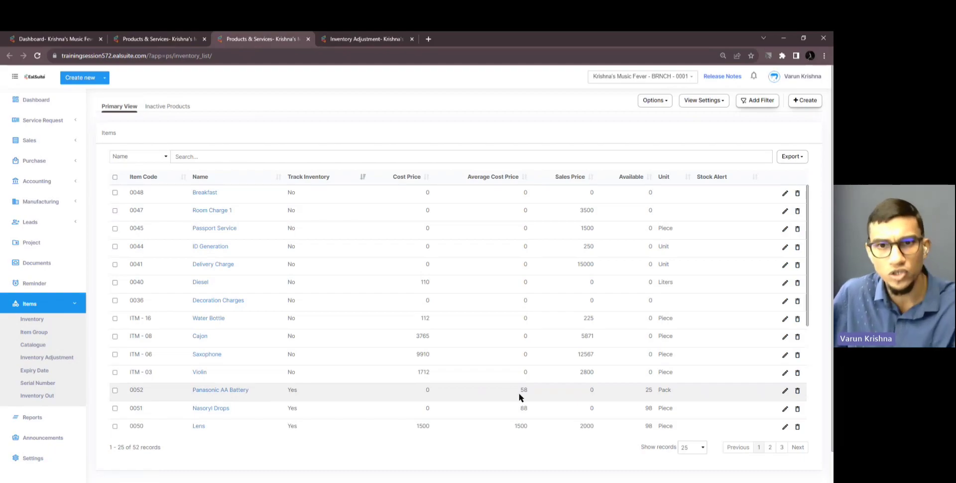
click(362, 40)
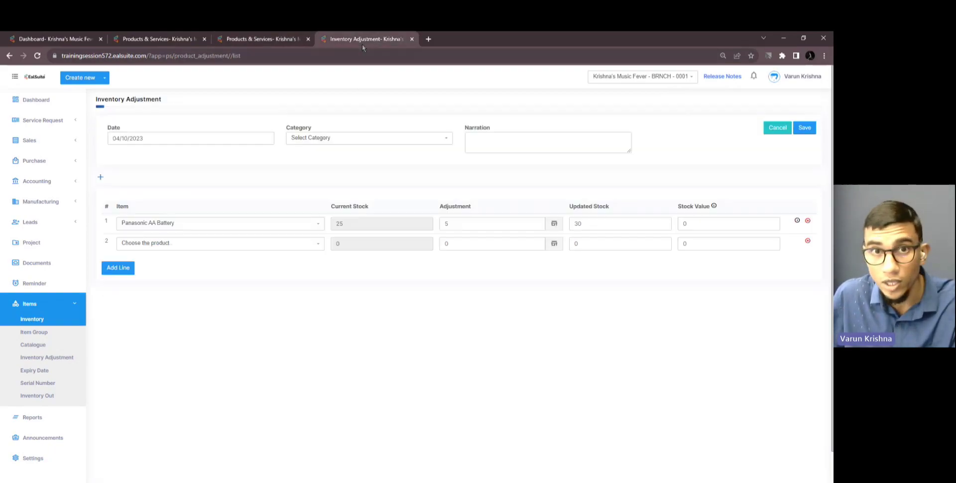
click(704, 222)
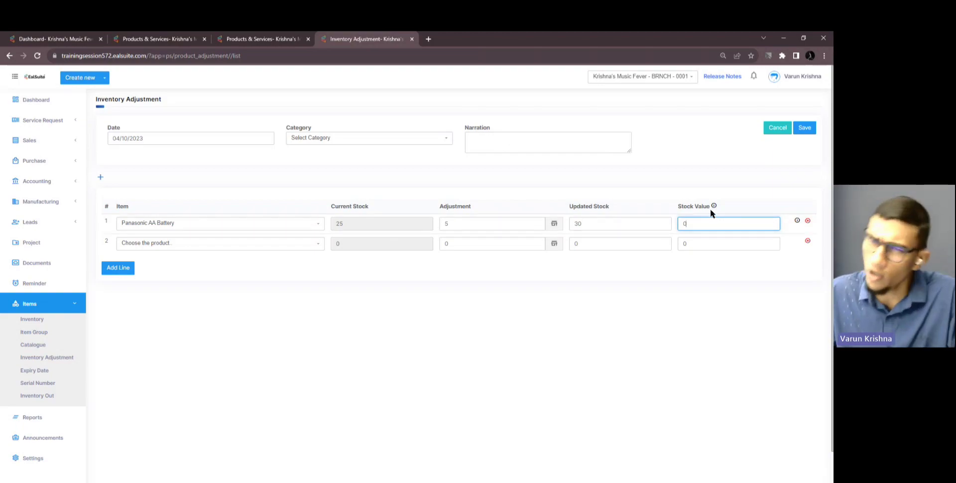
mouse_move(714, 205)
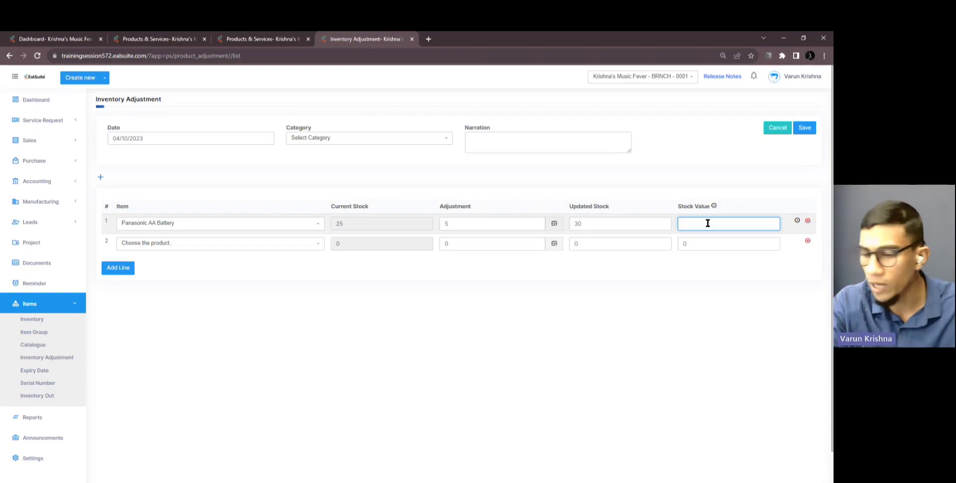
Enter stock value 55, then change line 1's adjustment to -5, dropping updated stock to 20
text(55)
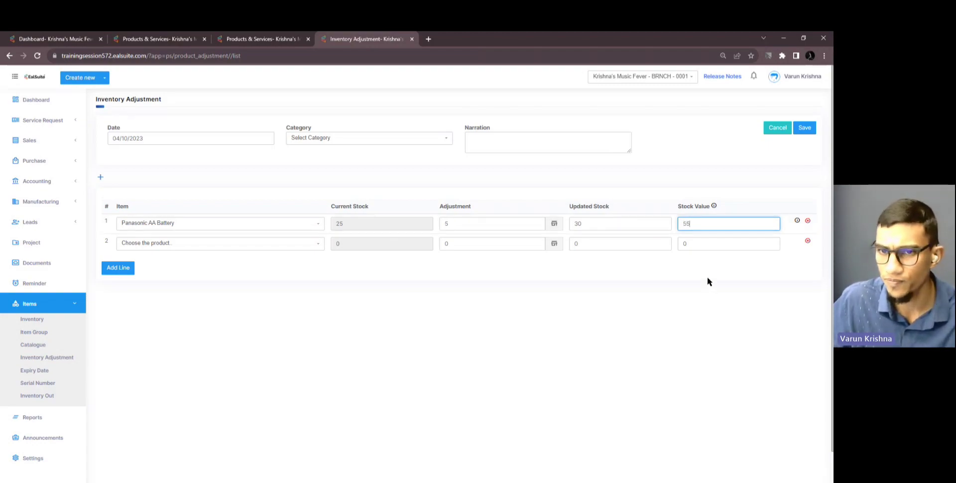
click(709, 281)
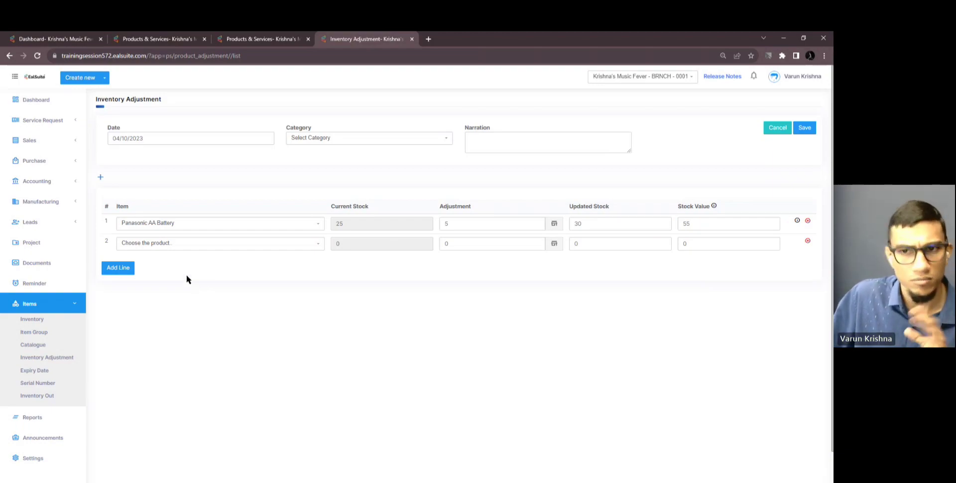
click(481, 227)
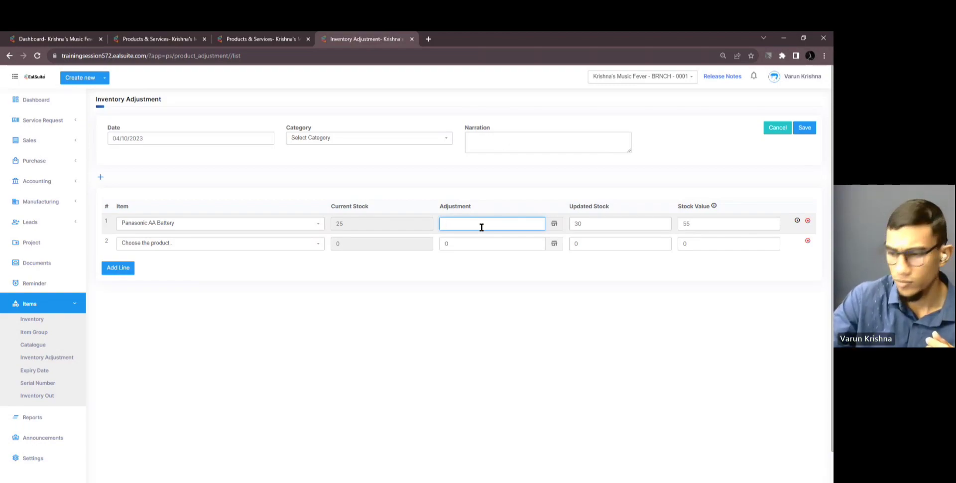
text(-5)
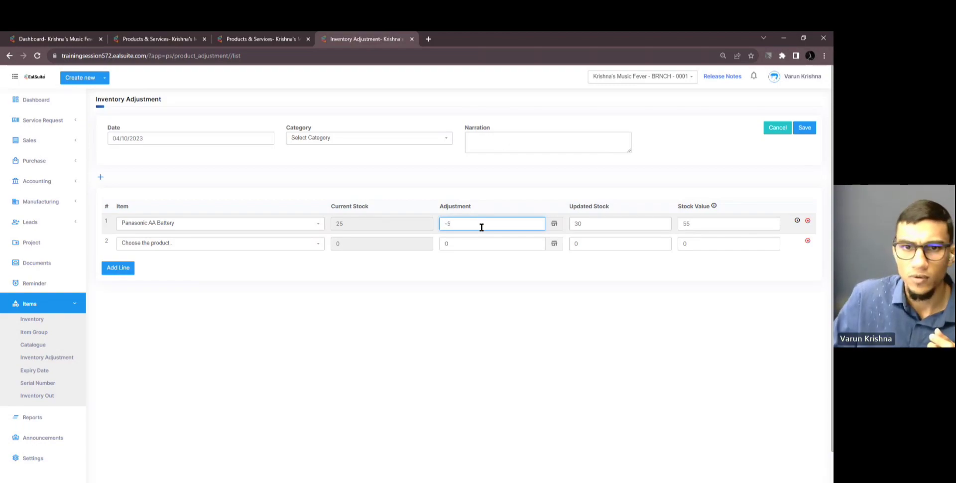
click(484, 264)
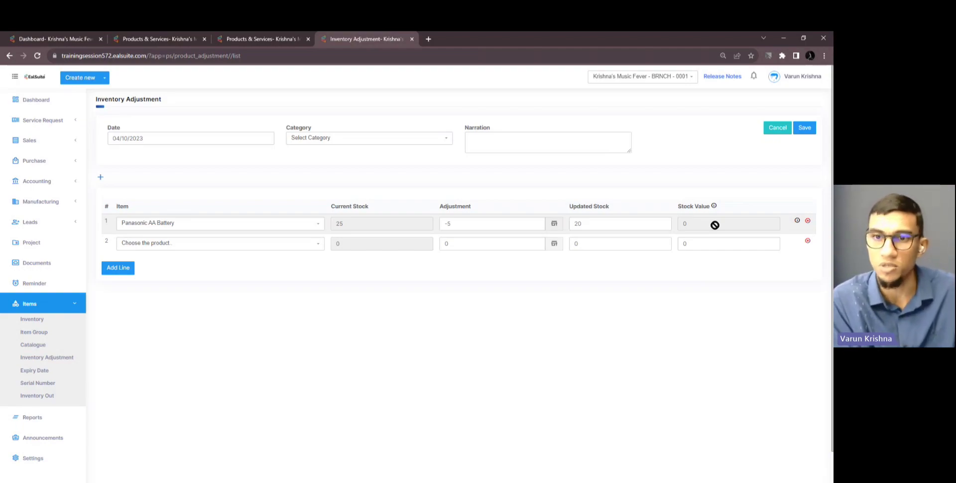
Review Panasonic AA Battery's summary, stock, invoice and purchase details, then close the panel
click(797, 221)
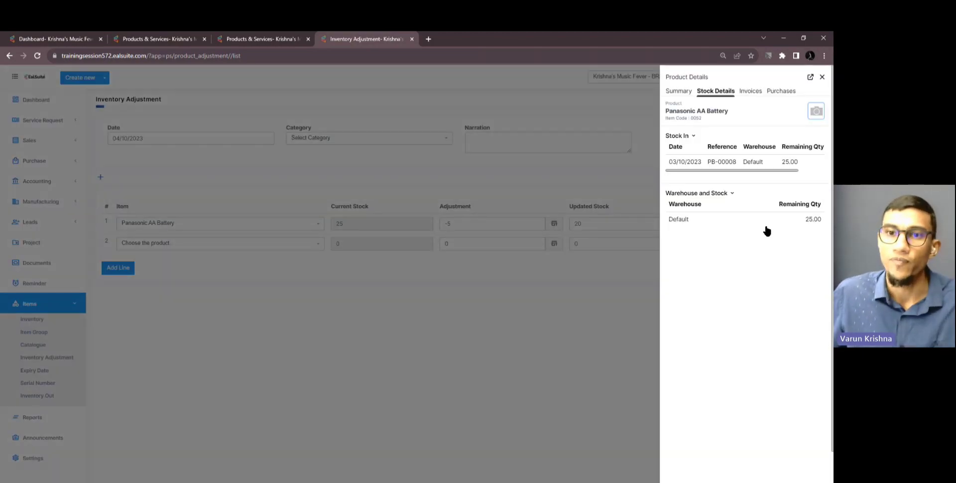
click(686, 91)
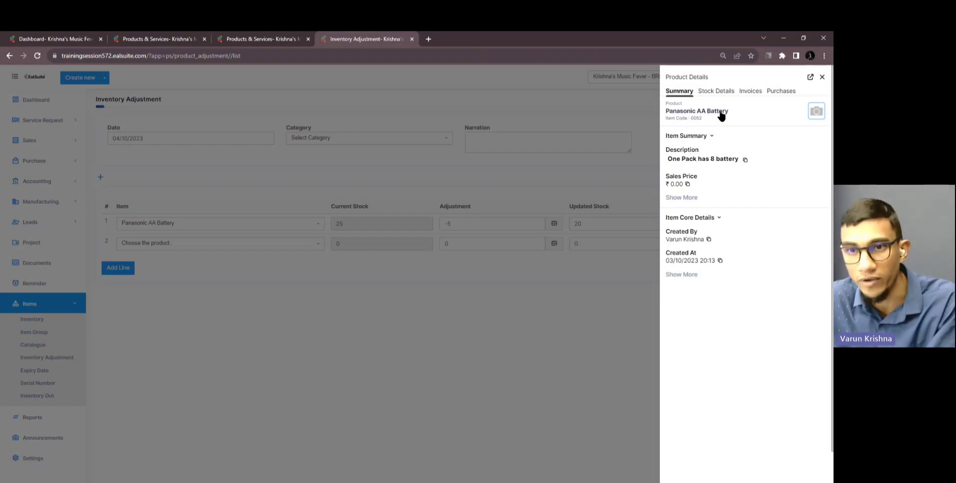
click(682, 197)
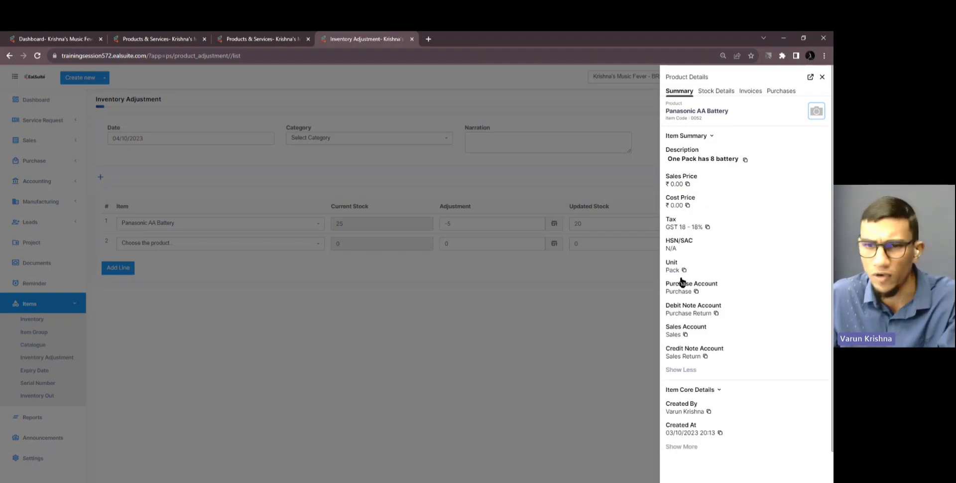
click(709, 92)
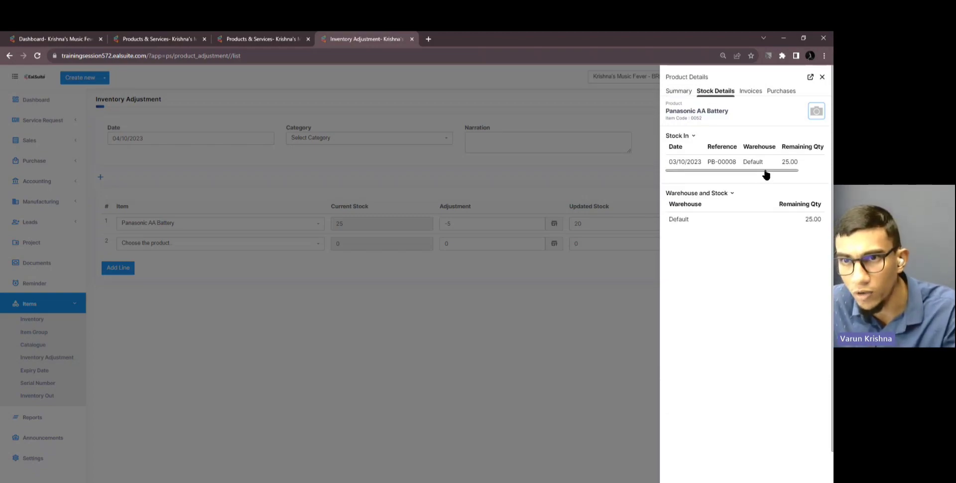
drag(766, 171, 823, 174)
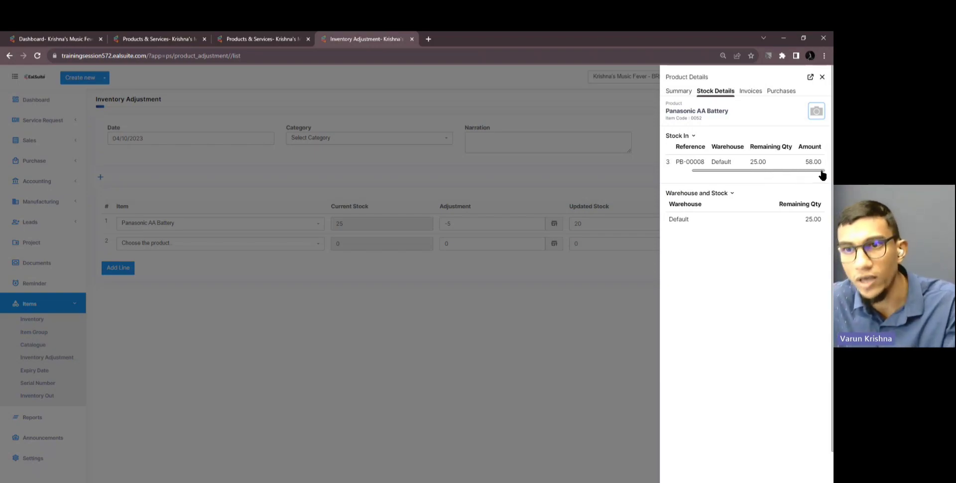
click(749, 94)
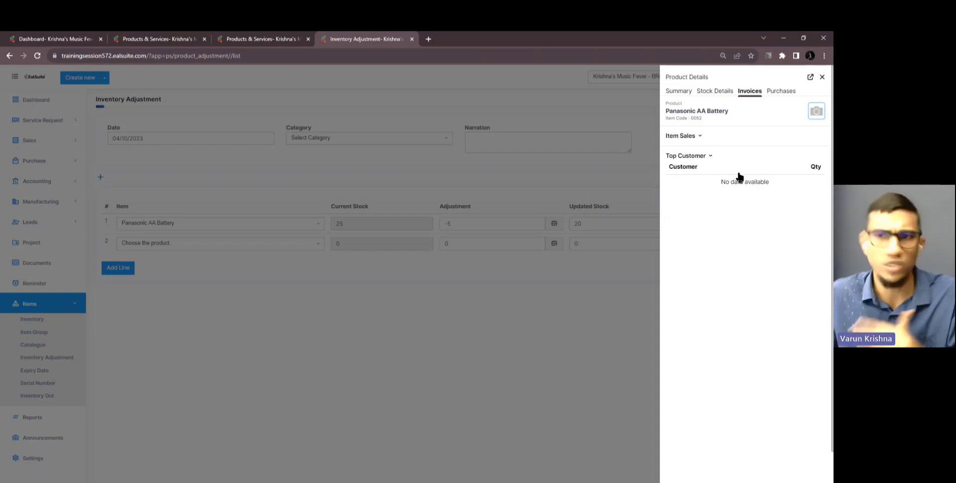
click(788, 94)
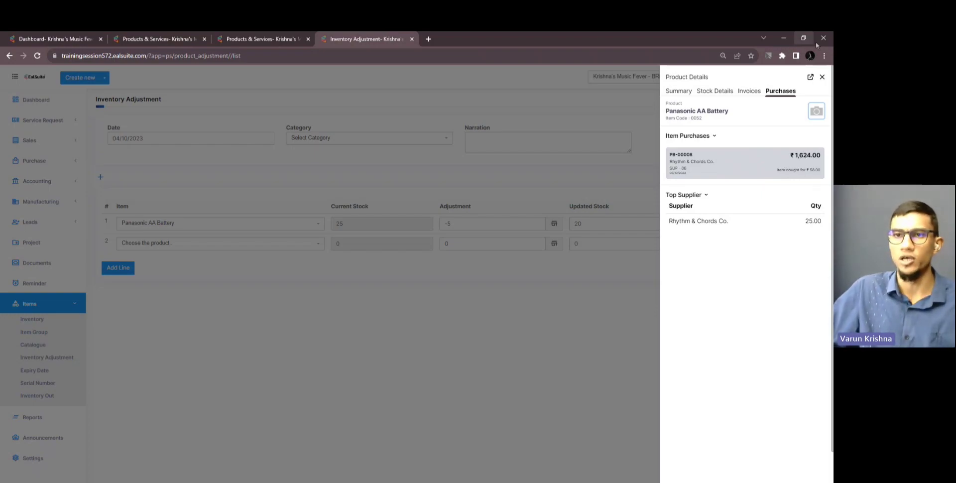
click(814, 77)
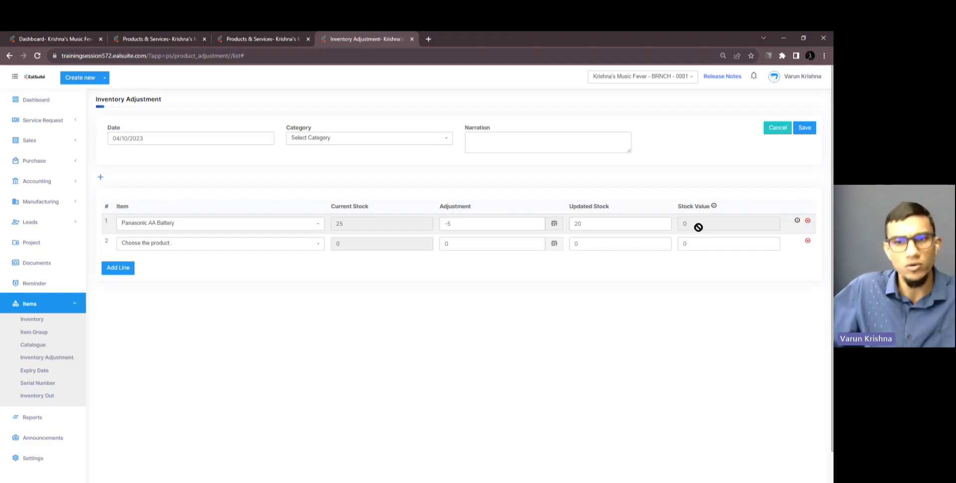
Save as Inventory Adjustment - 4, check its lines in the list, and collapse the Items menu
click(803, 127)
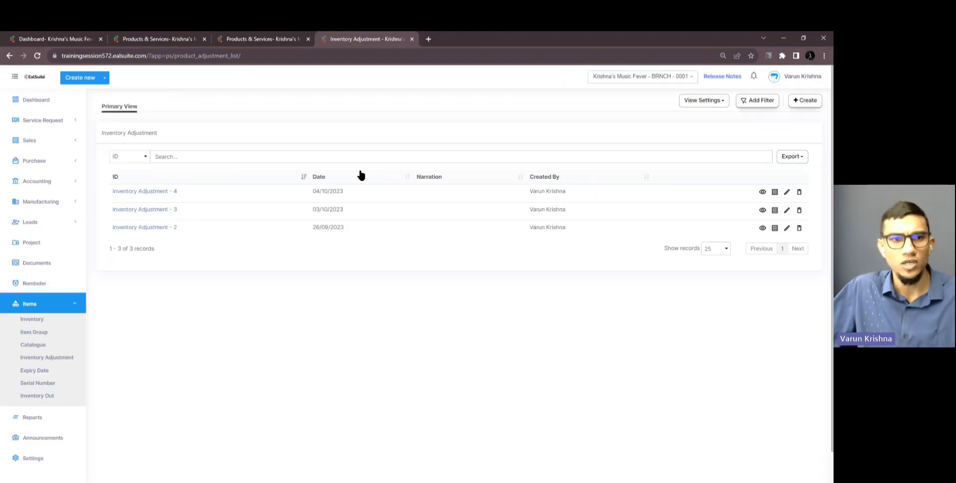
click(133, 192)
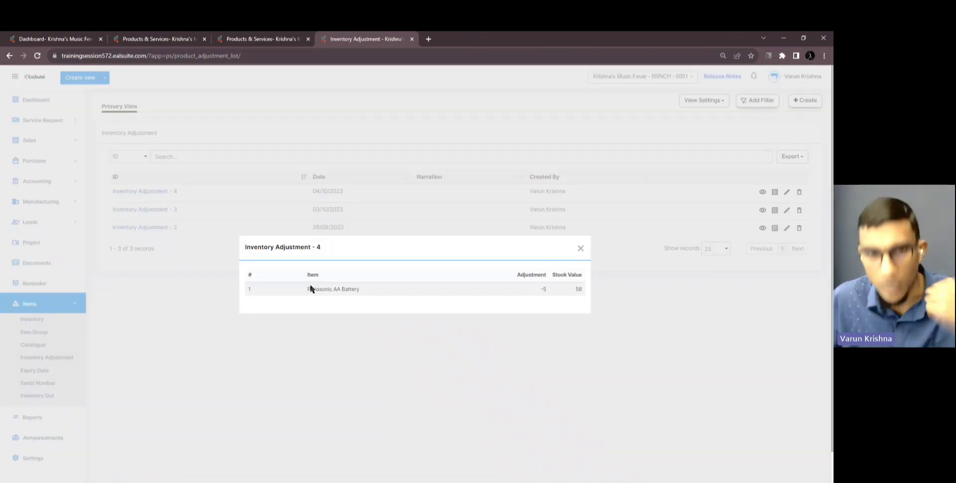
click(580, 246)
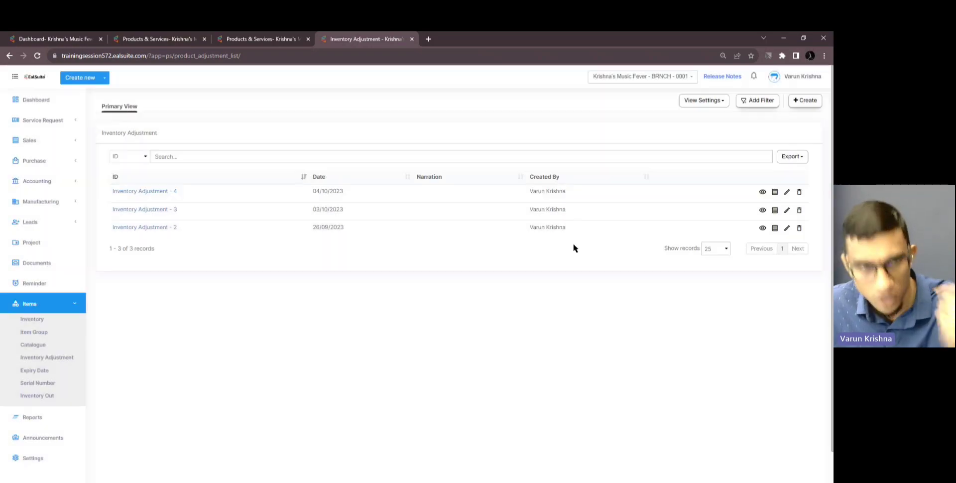
click(157, 191)
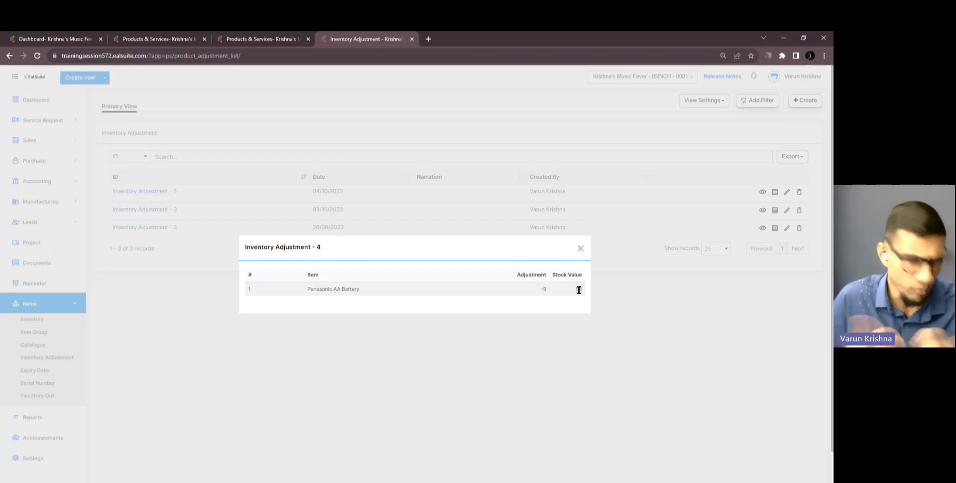
click(581, 249)
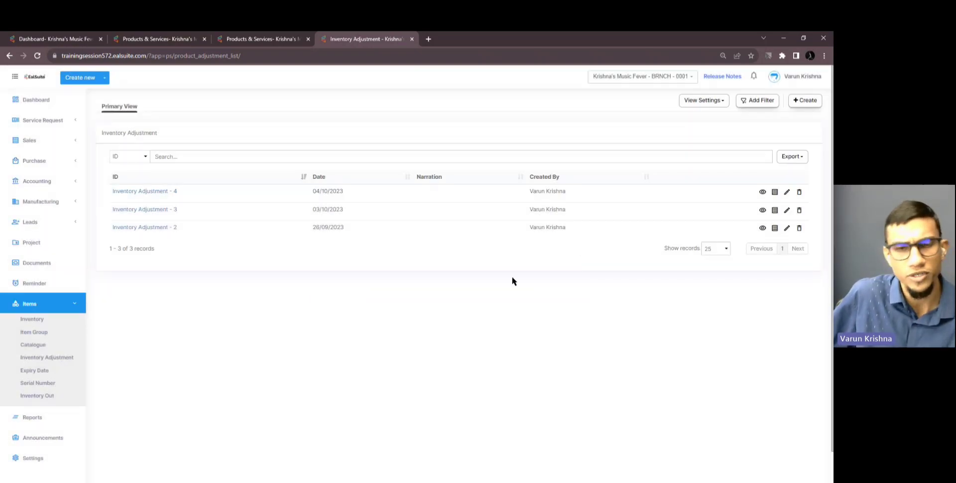
click(64, 303)
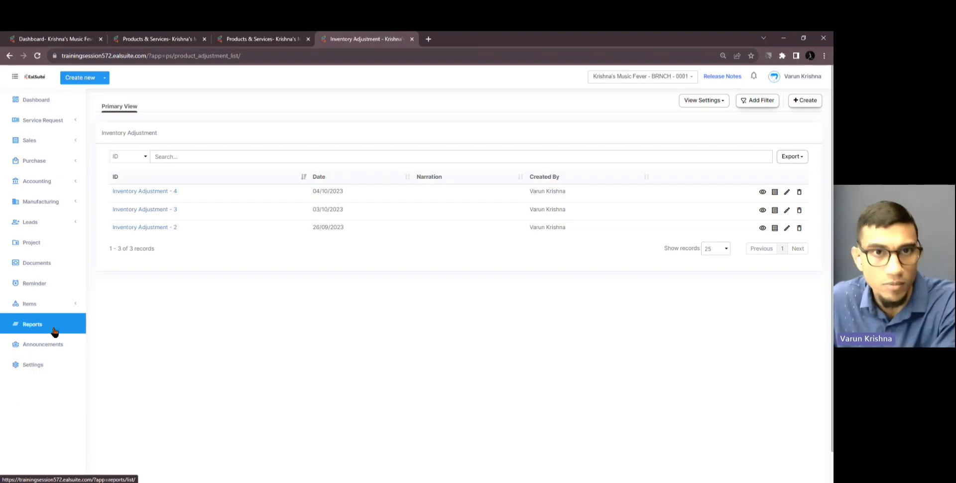
Open the Inventory Adjustment Log report filtered to this month, 01/10/2023–31/10/2023
click(50, 326)
click(463, 39)
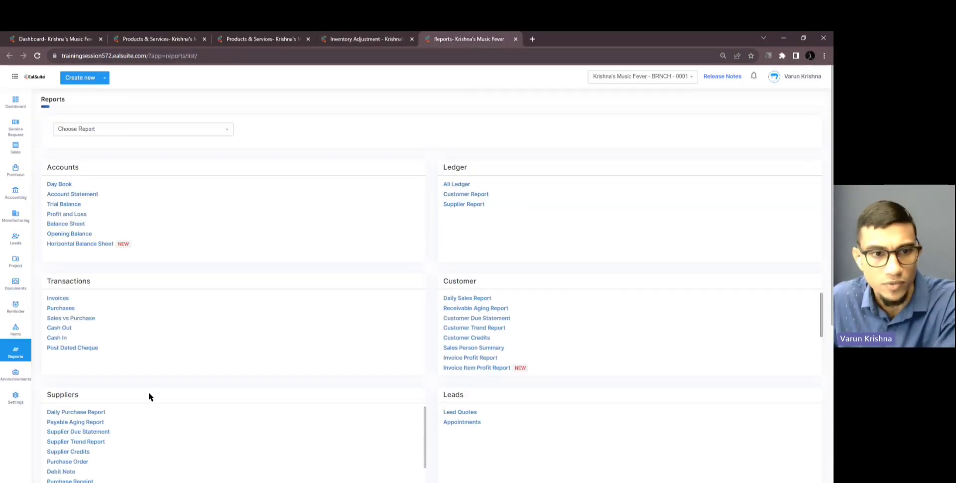
scroll(148, 392, down, 5)
scroll(149, 394, down, 1)
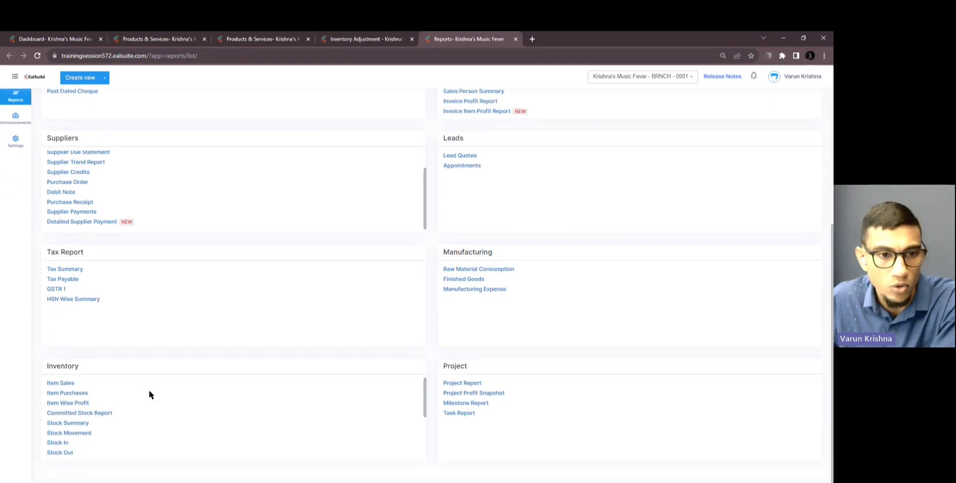
scroll(118, 404, down, 3)
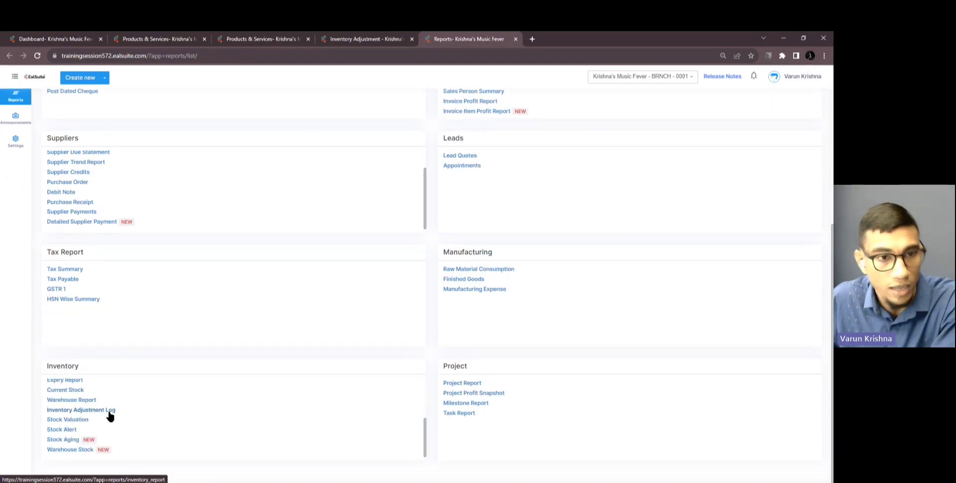
click(109, 409)
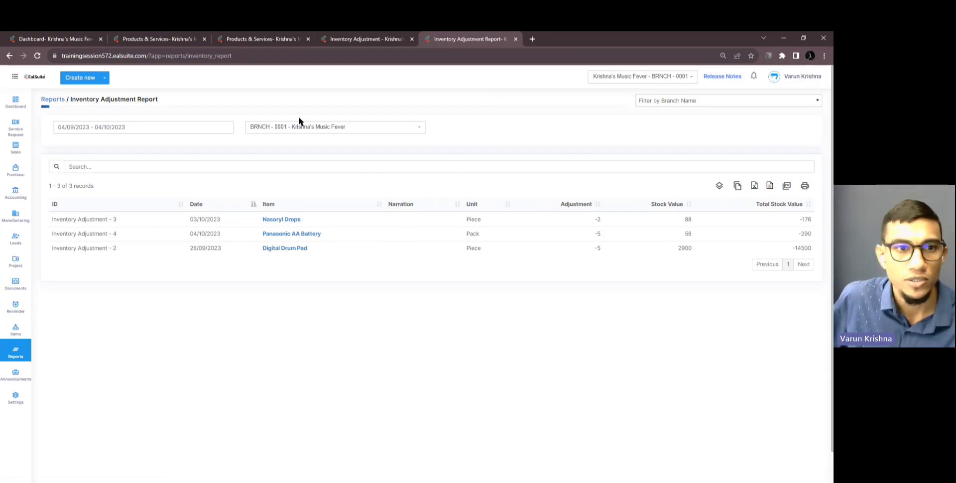
click(202, 129)
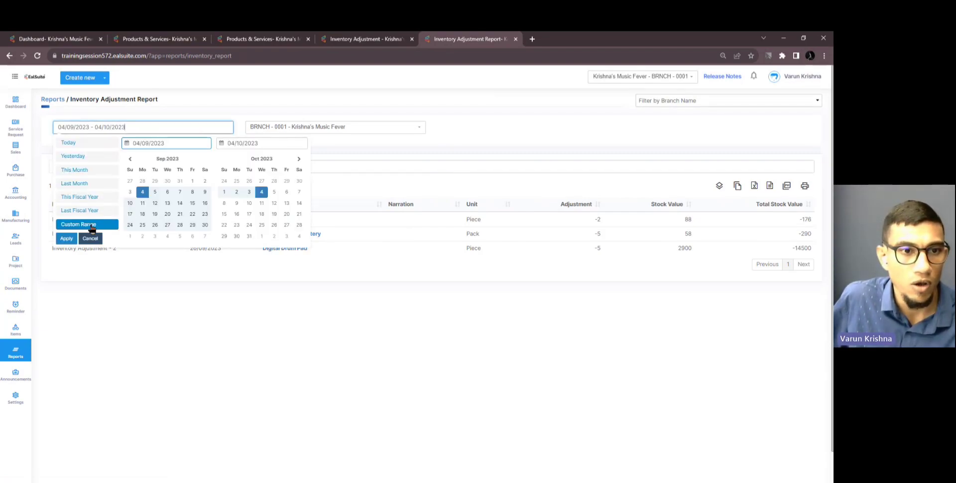
click(91, 170)
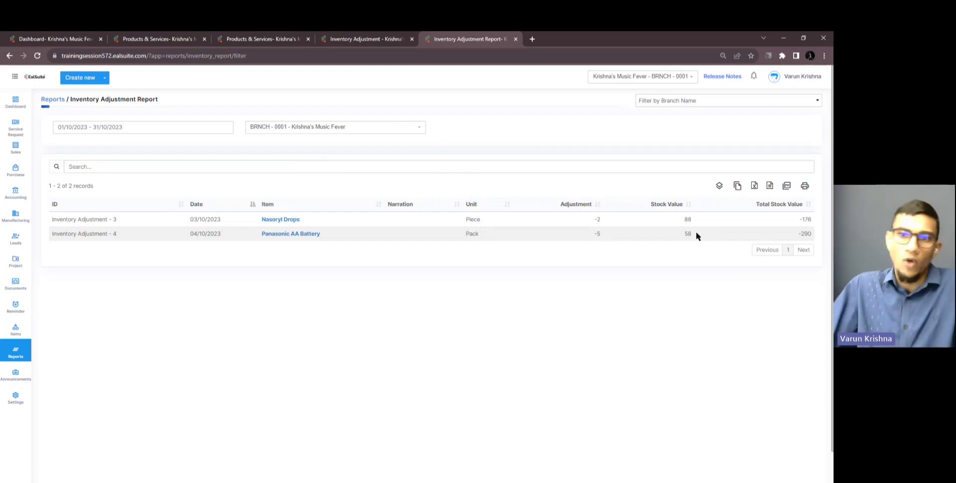
Compare the report against the items list, then close the browser window
click(157, 39)
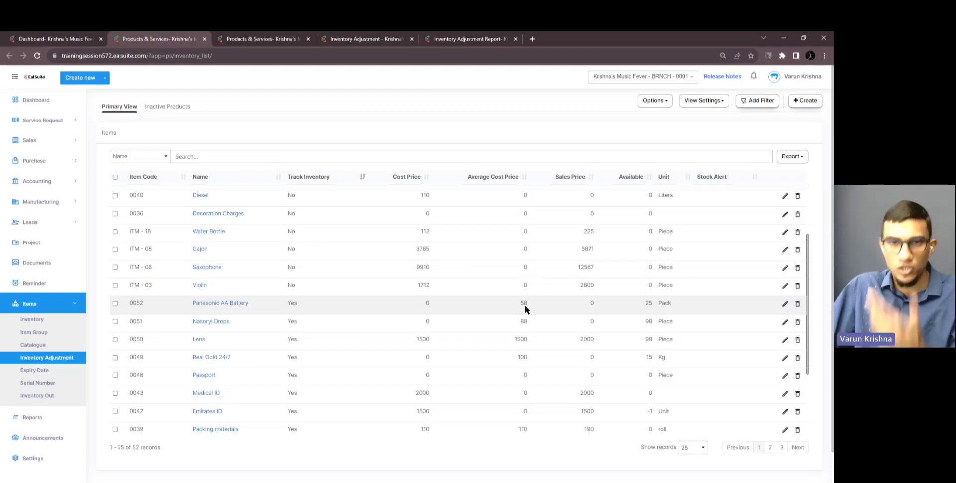
click(438, 40)
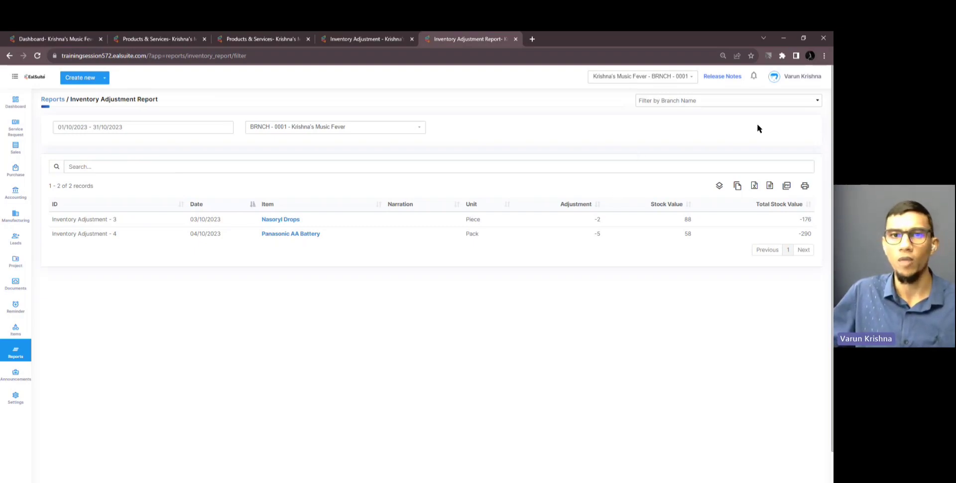
click(823, 38)
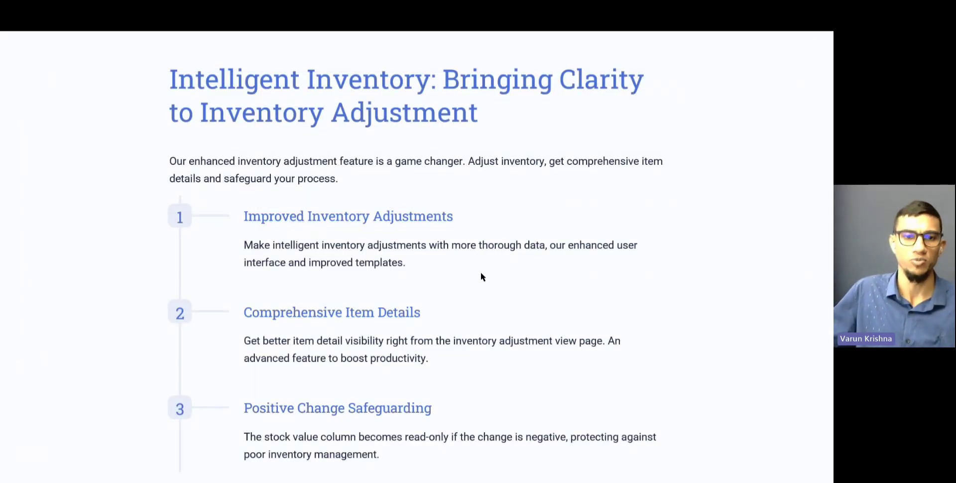
Advance to the 'Tailored Templates: Fewer words, Better Clarity' slide and return to EalSuite
key(Right)
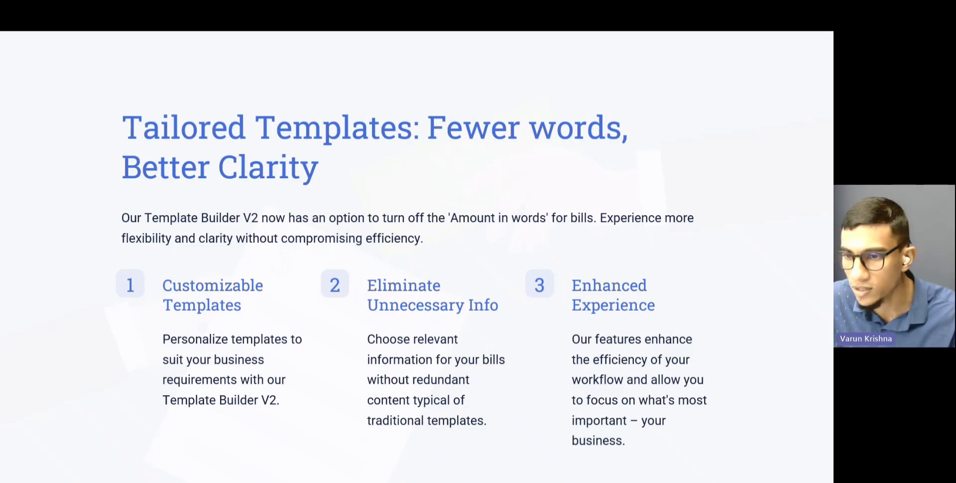
key(alt+Tab)
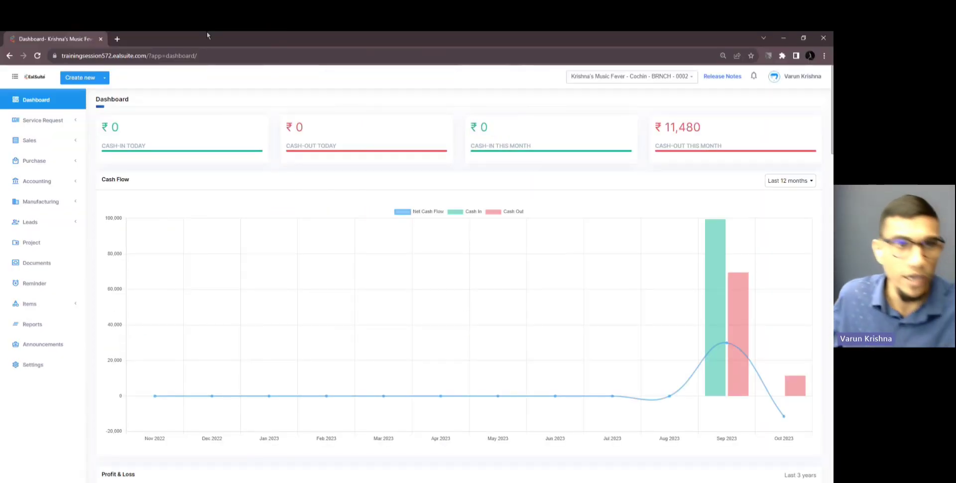
Open Template Builder V2 from branch BRNCH-0001 settings and edit the Custom Invoice template
ctrl+click(43, 371)
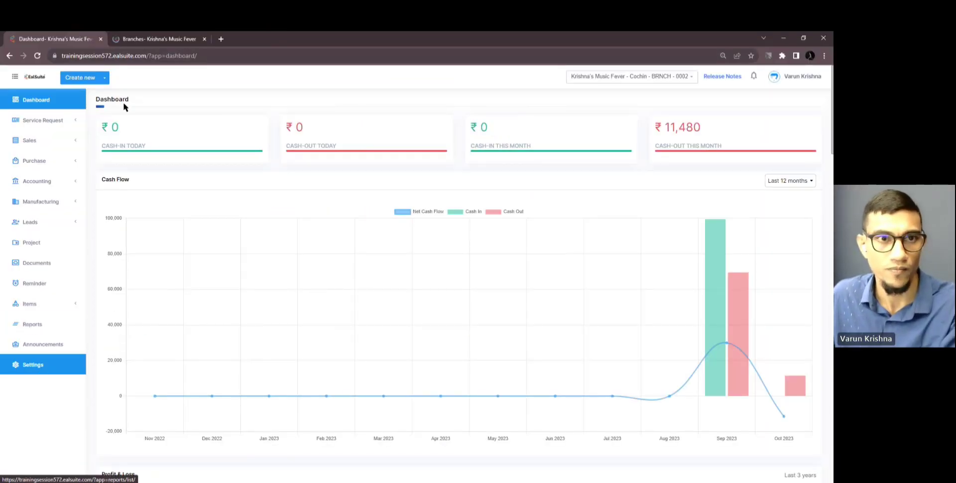
click(141, 43)
click(127, 164)
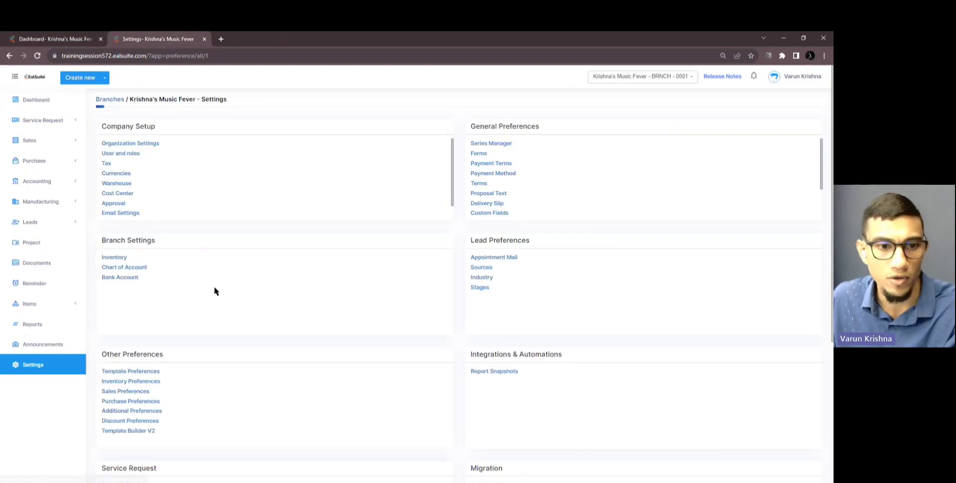
ctrl+click(152, 431)
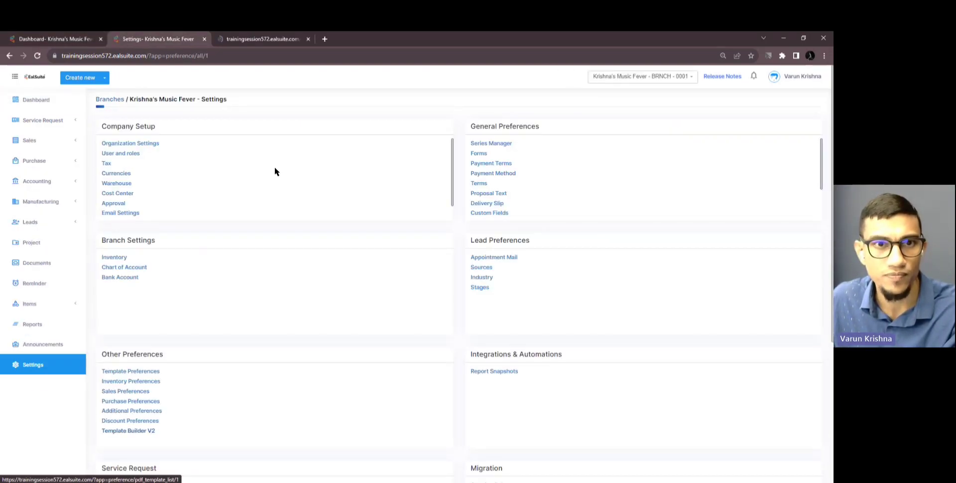
click(256, 40)
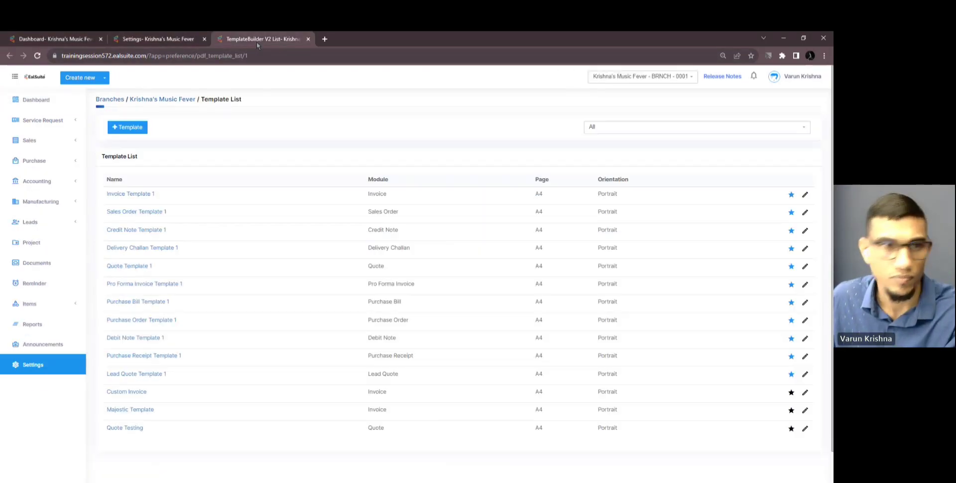
click(127, 391)
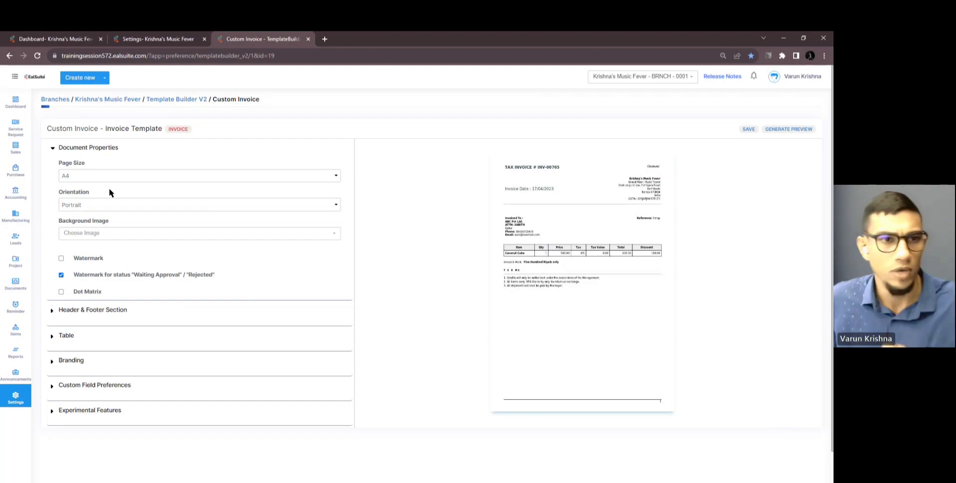
Turn off Amount in Words in the template's table settings, save it, and open Sales > Invoices in a new tab
click(73, 148)
click(91, 173)
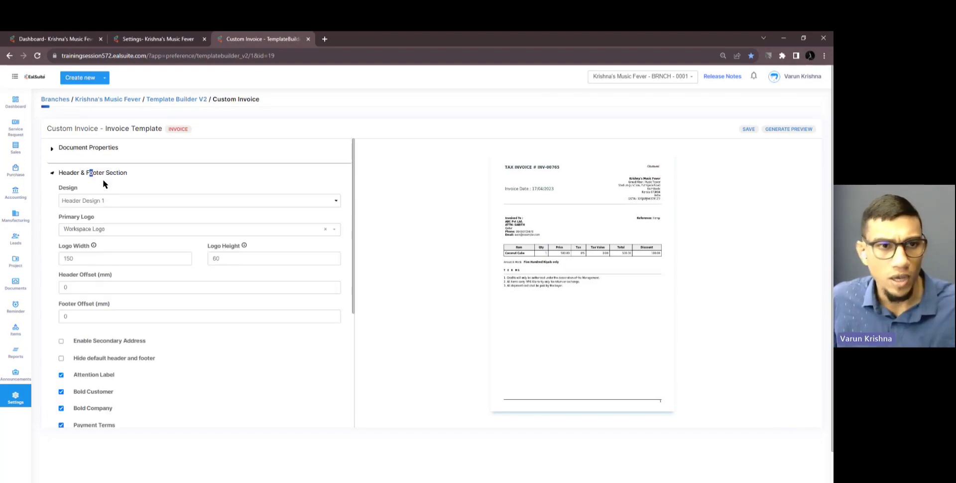
scroll(160, 267, down, 3)
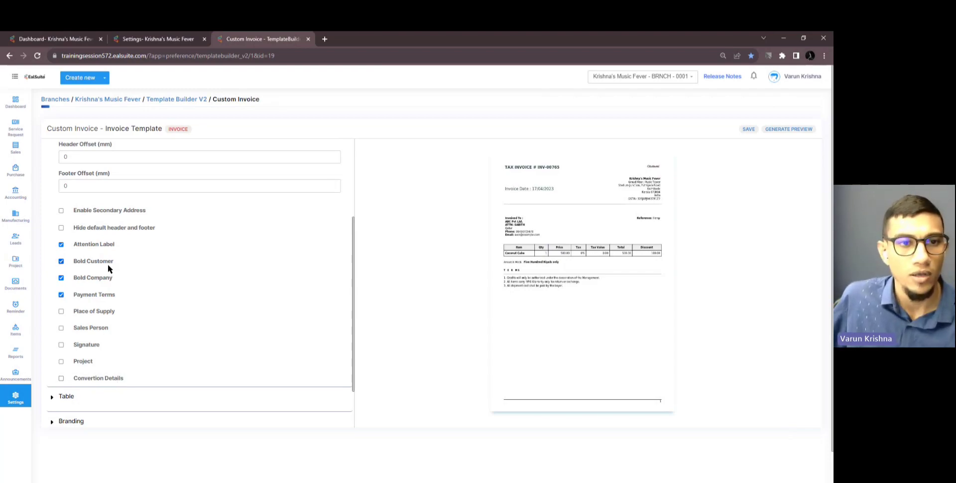
scroll(107, 264, up, 5)
click(121, 172)
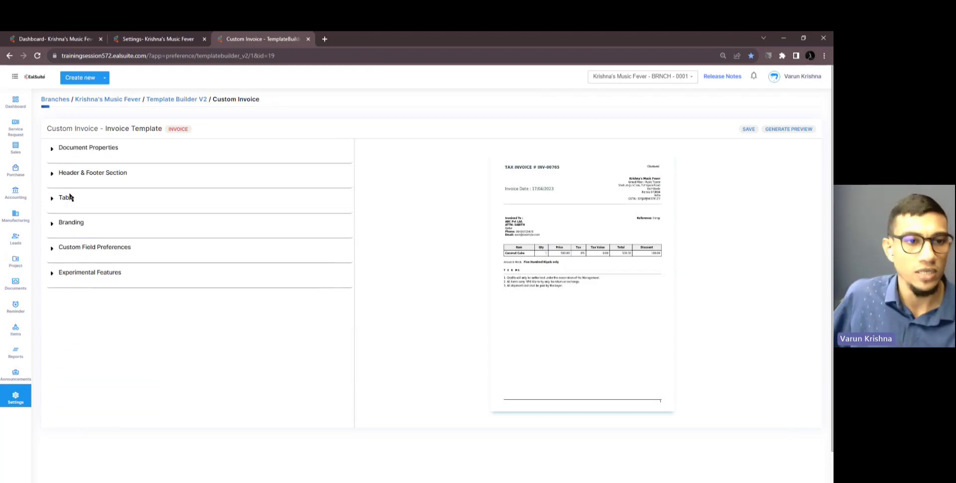
click(69, 197)
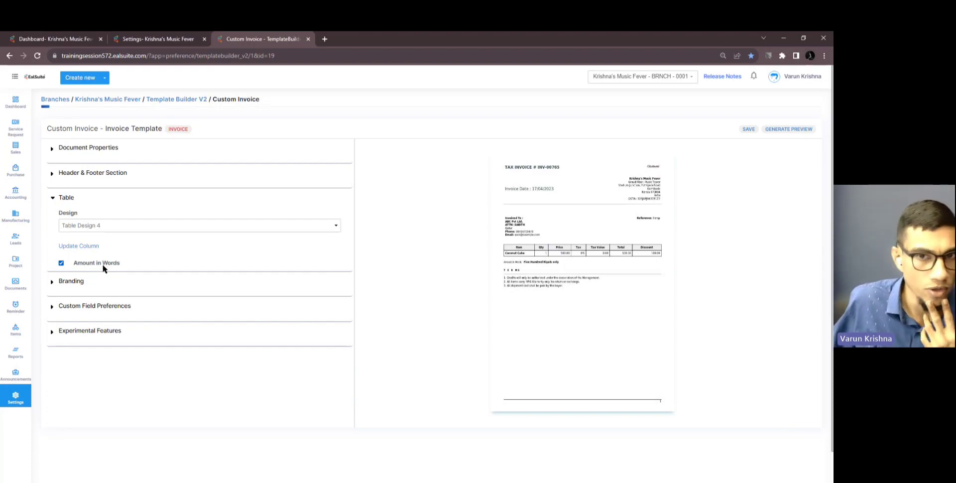
click(61, 263)
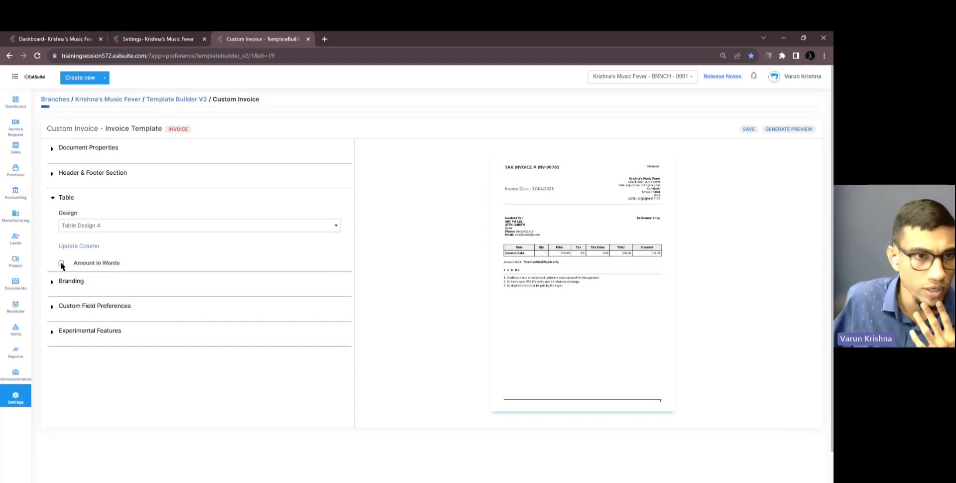
click(749, 130)
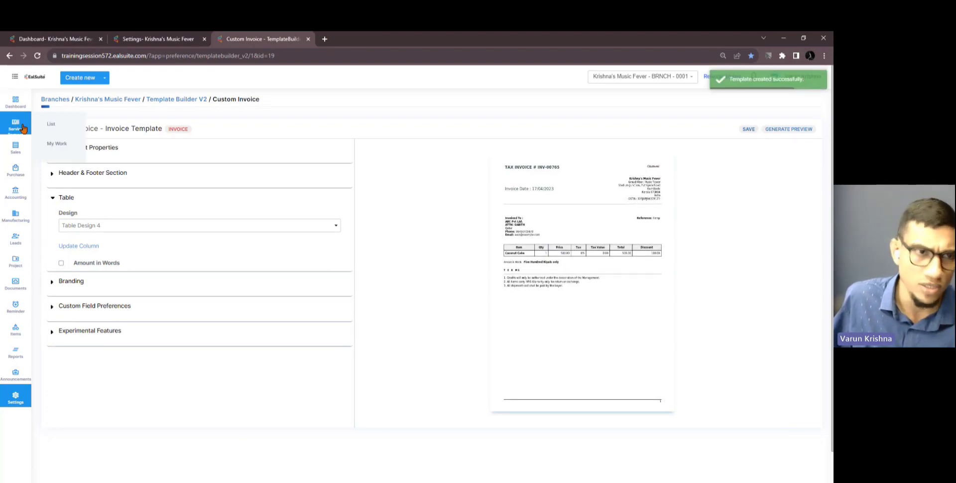
mouse_move(17, 148)
ctrl+click(57, 166)
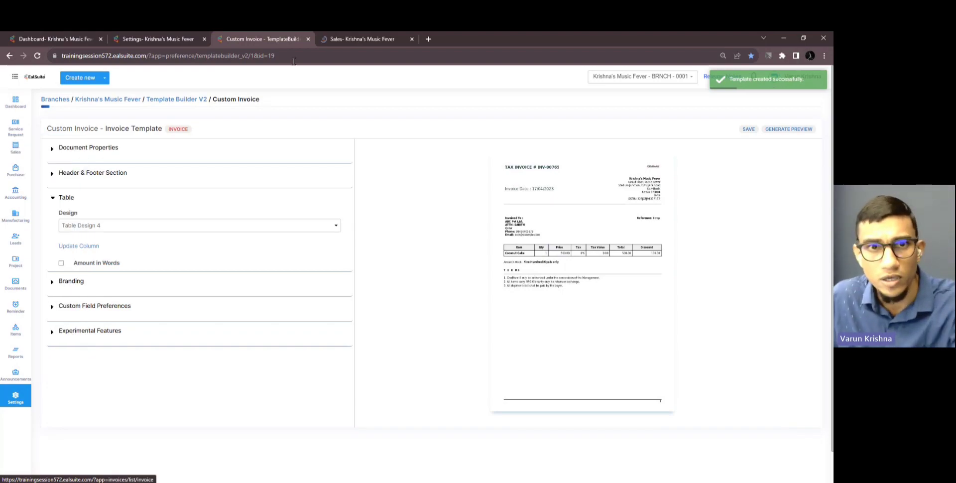
Open invoice INV-00014, then review Invoice Template 1's document properties and table settings
click(340, 44)
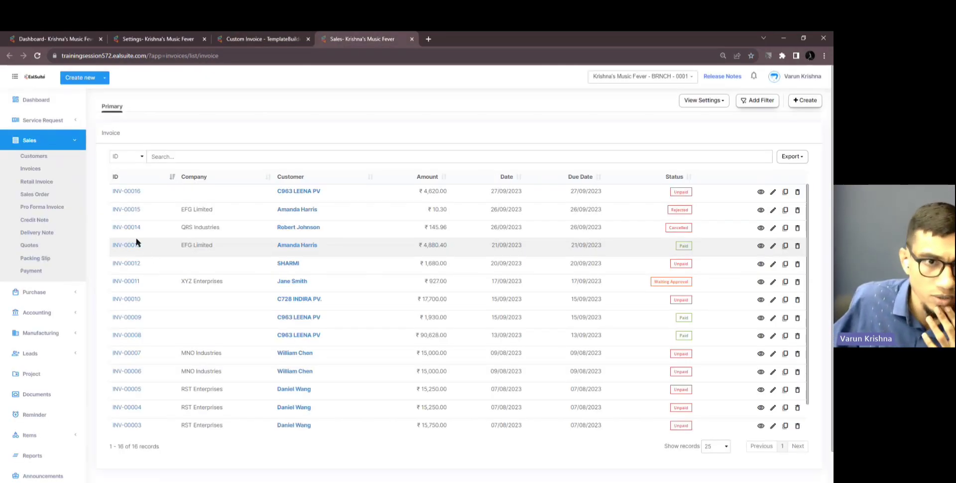
click(128, 228)
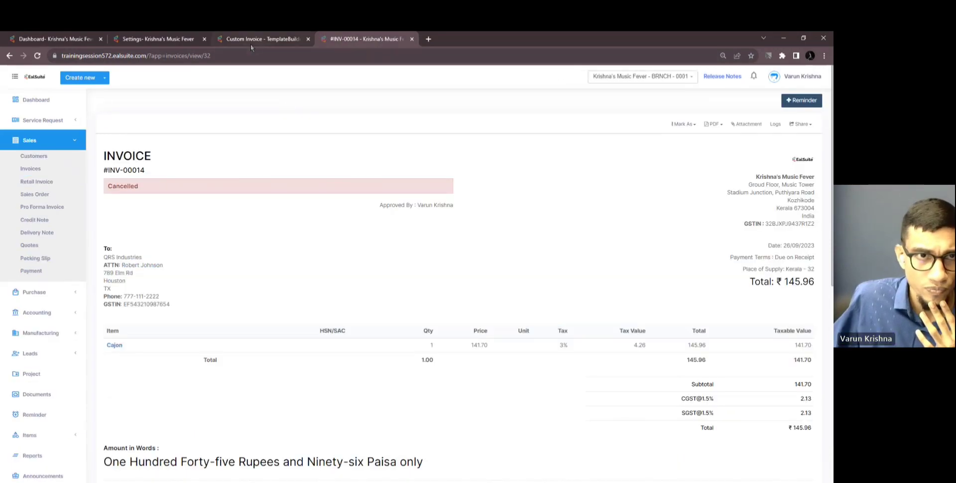
click(250, 40)
click(189, 101)
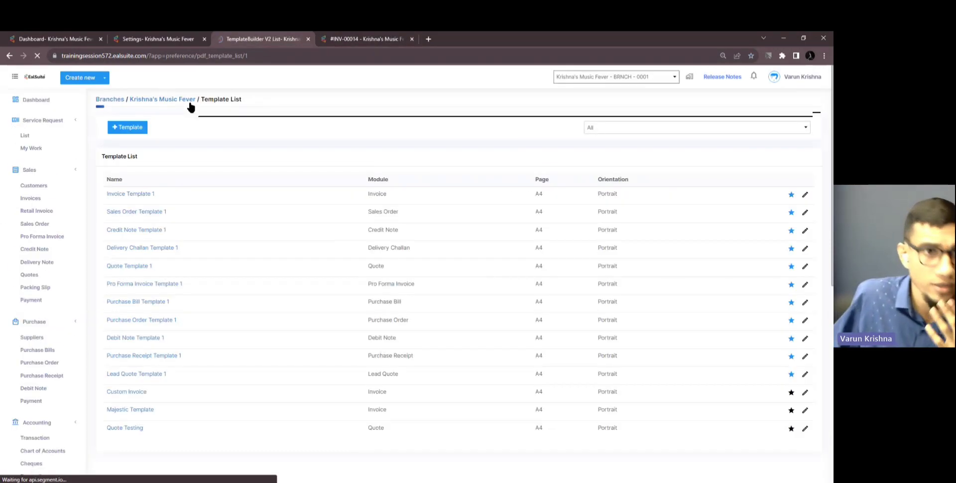
click(140, 197)
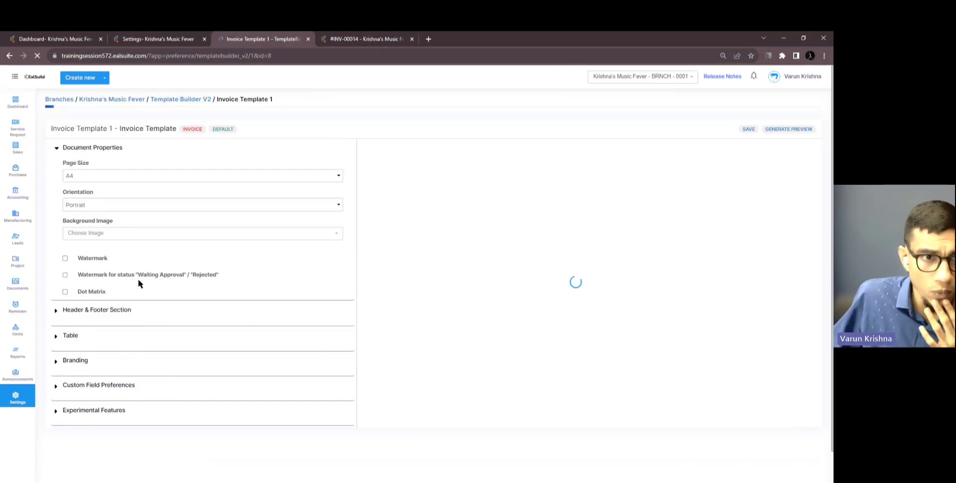
click(93, 149)
click(75, 197)
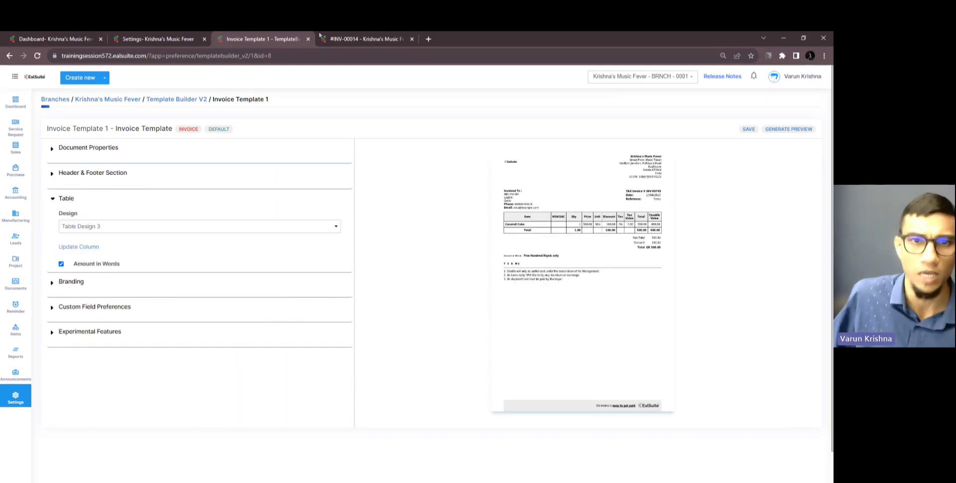
Open invoice INV-00009 from the invoice list and generate its PDF with Invoice Template 1
click(356, 42)
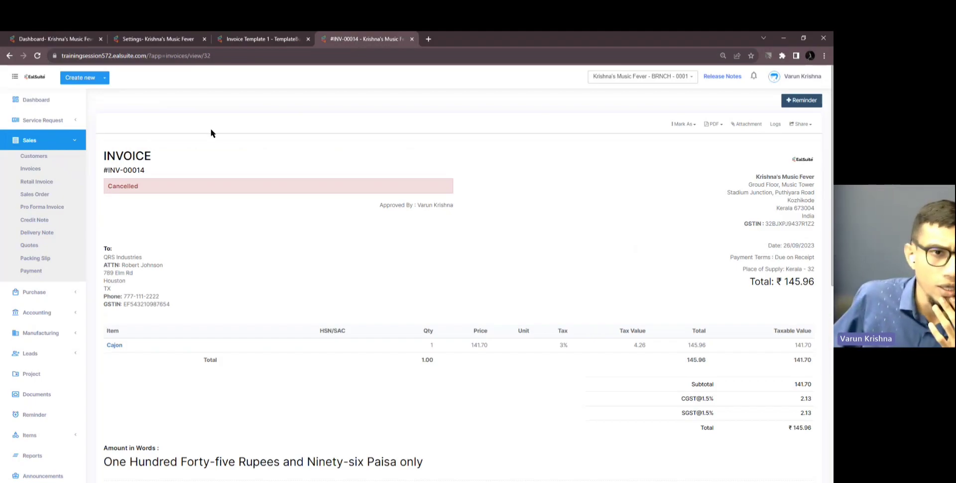
click(47, 167)
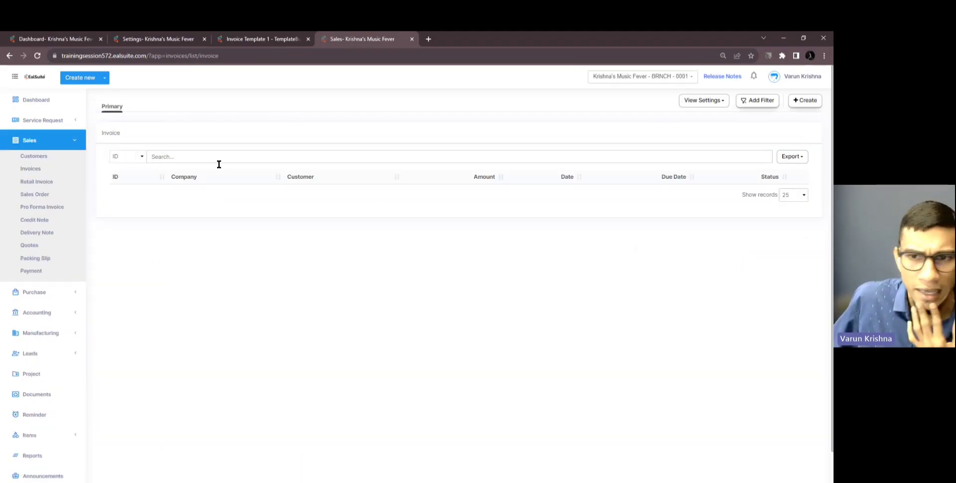
click(297, 317)
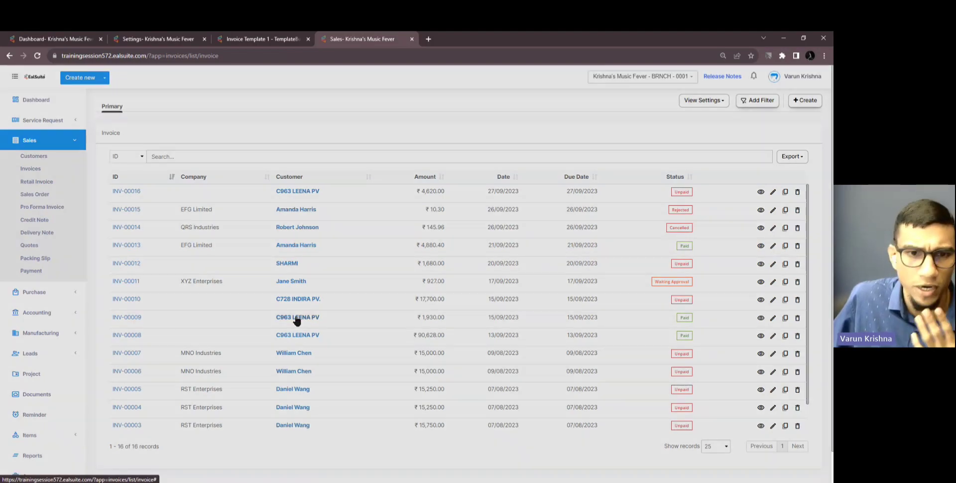
click(822, 77)
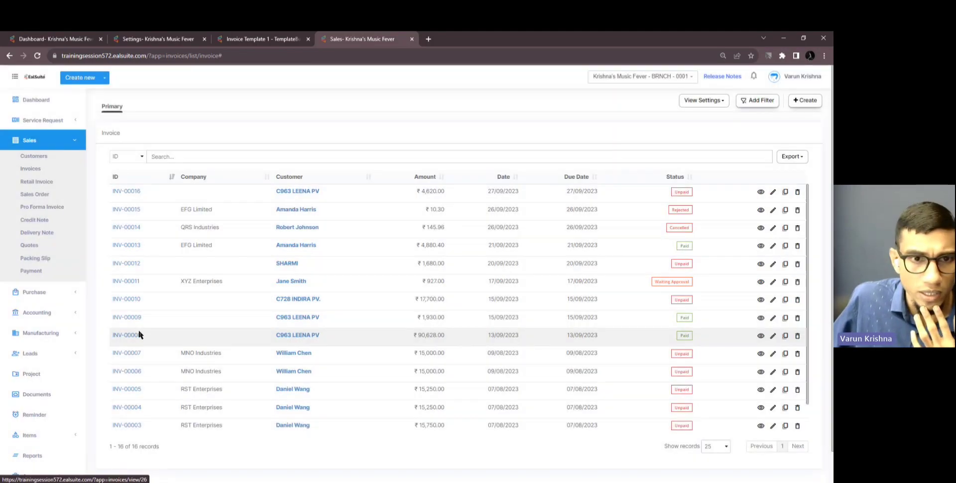
click(131, 321)
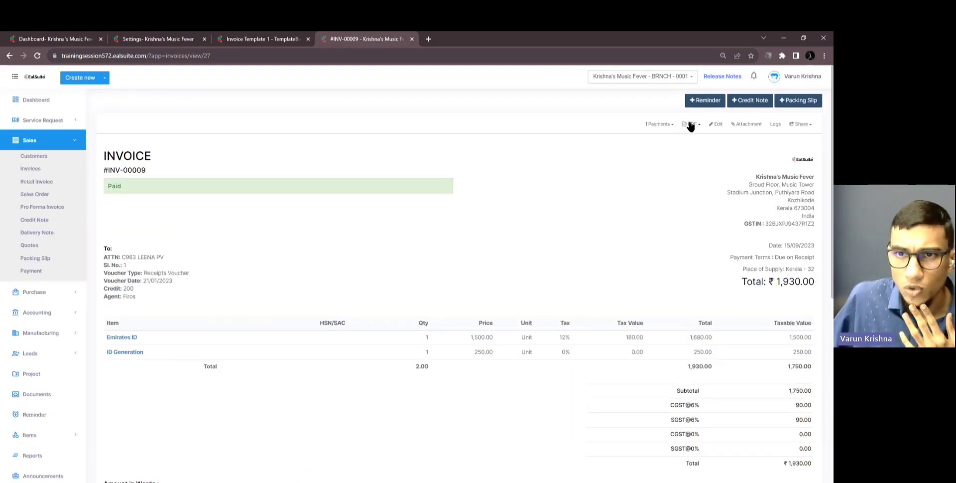
click(691, 124)
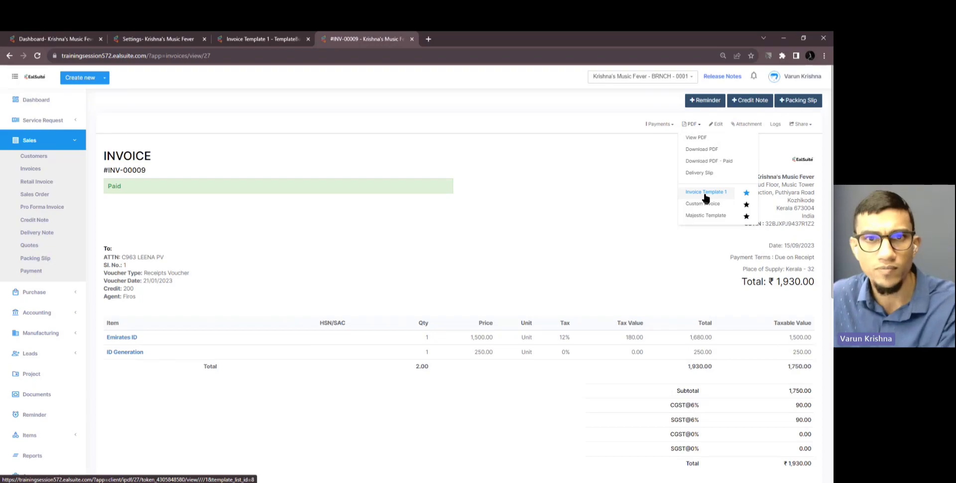
click(705, 194)
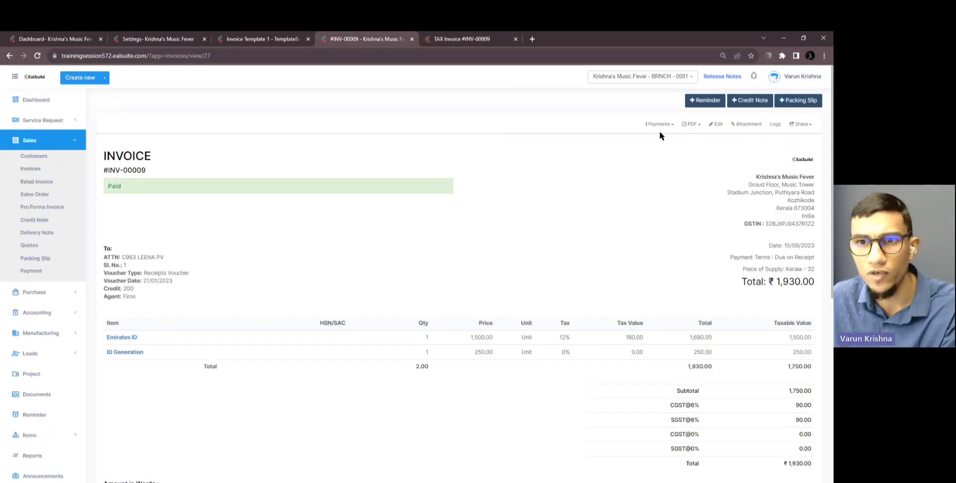
click(690, 124)
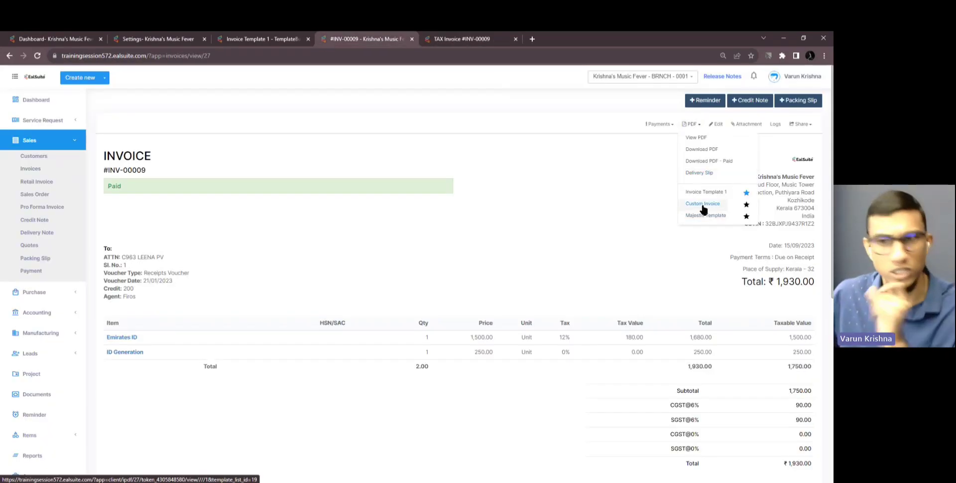
Generate the Custom Invoice PDF and compare it against Invoice Template 1's amount-in-words line
click(703, 204)
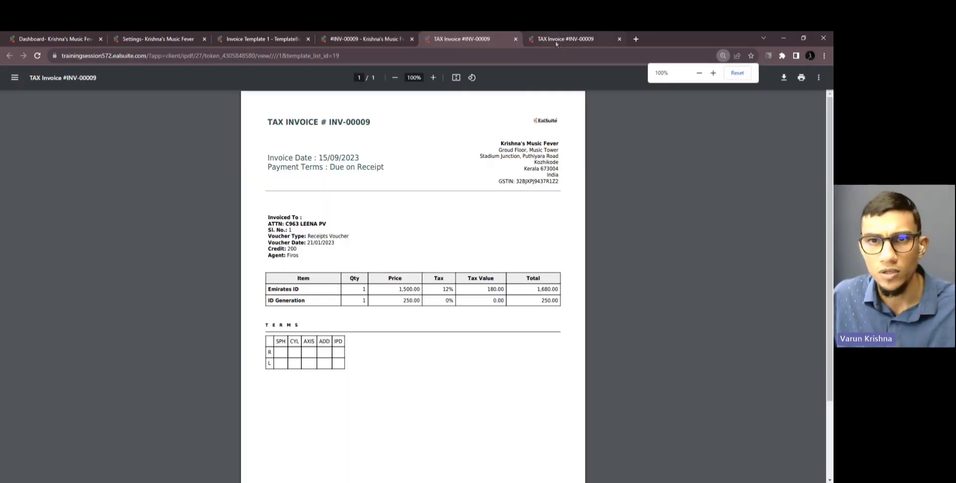
click(554, 40)
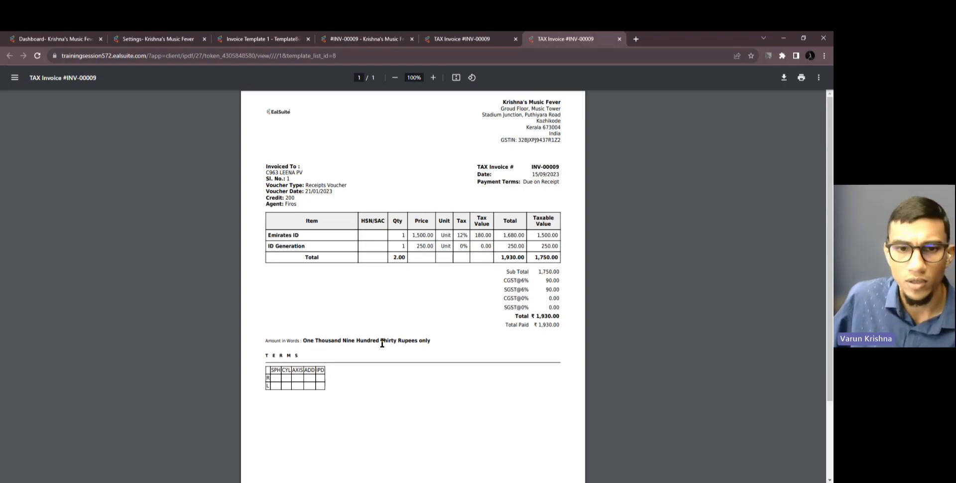
click(476, 43)
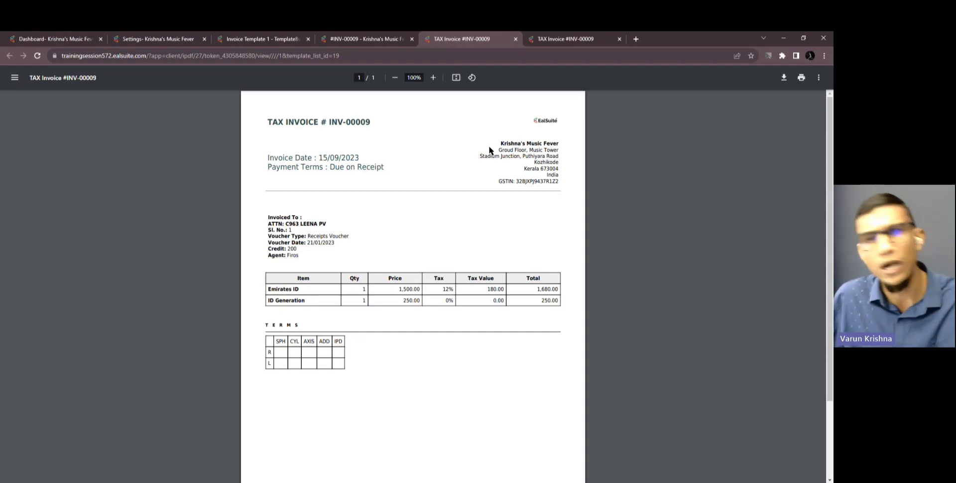
click(579, 42)
drag(431, 341, 277, 335)
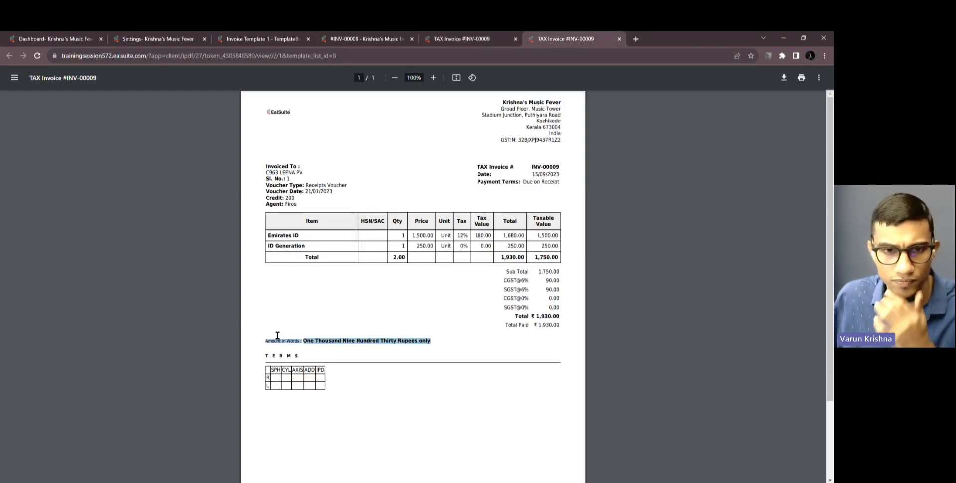
click(323, 327)
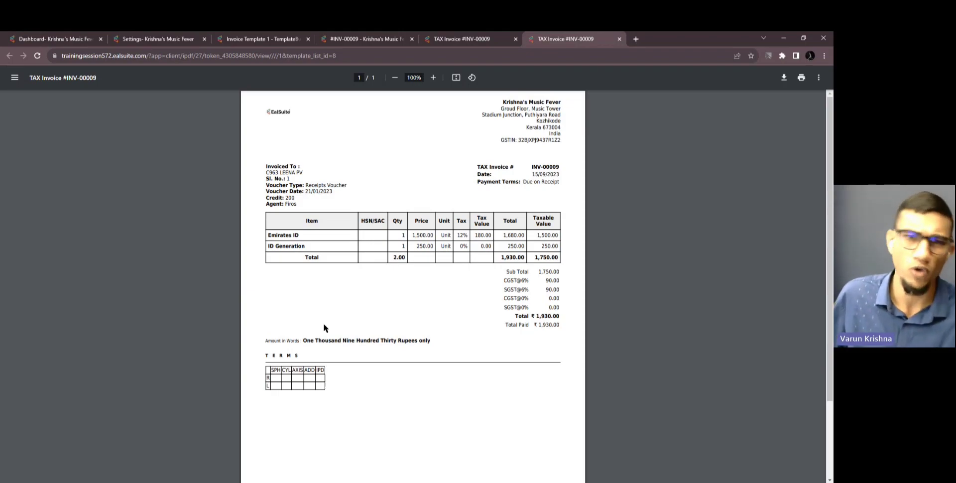
Close both INV-00009 PDF tabs and the browser window
click(619, 39)
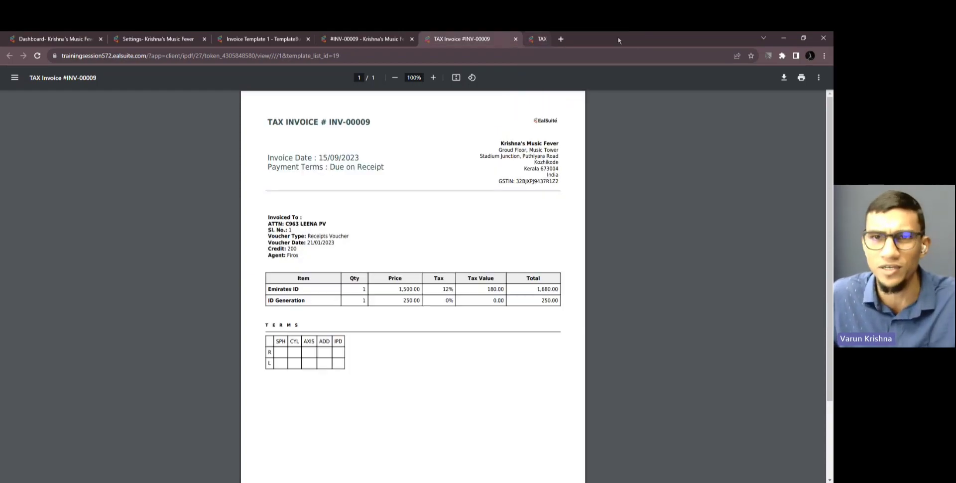
click(516, 39)
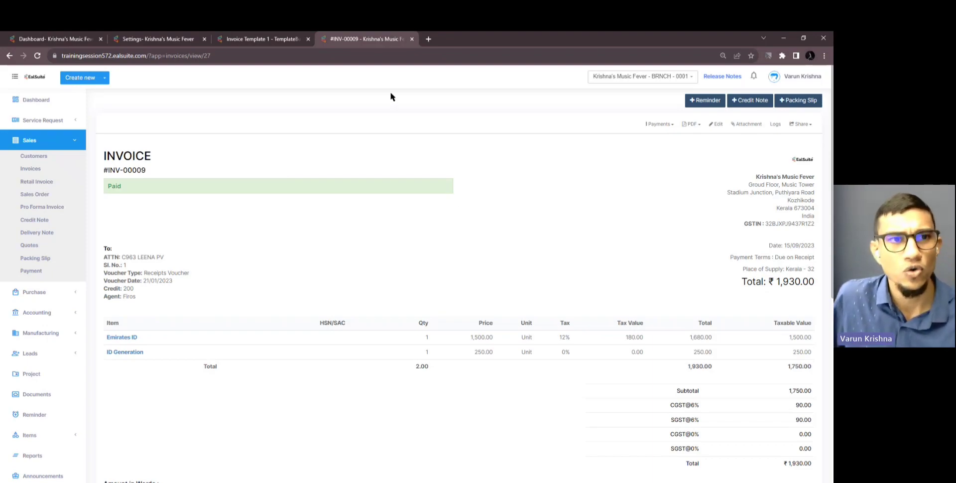
click(823, 37)
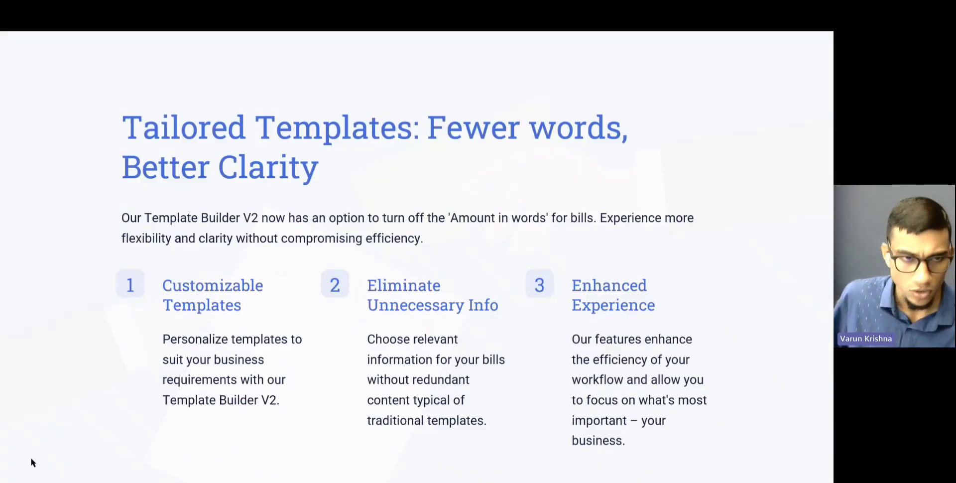
Advance past the 'Resolved Issues' slide to return to the EalSuite dashboard
key(Right)
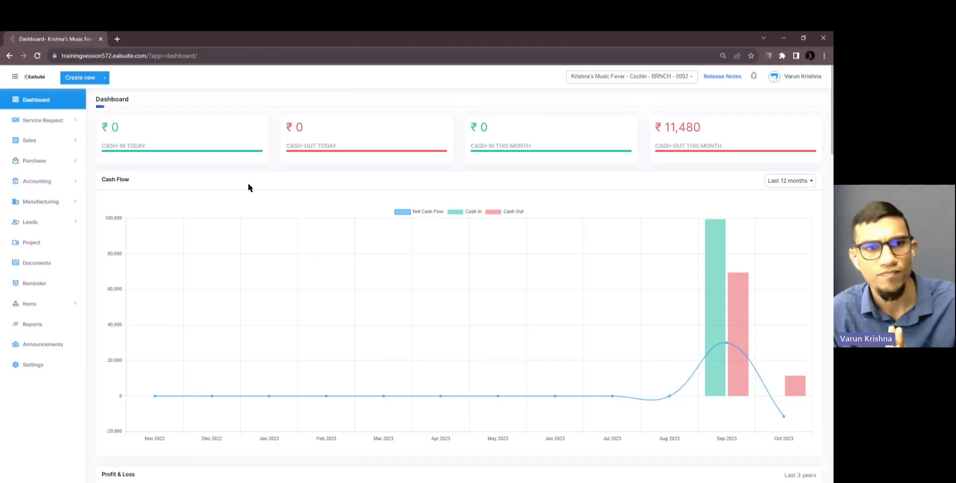
Open the main branch's User and roles settings in a new tab and list the roles
middle_click(34, 364)
click(148, 41)
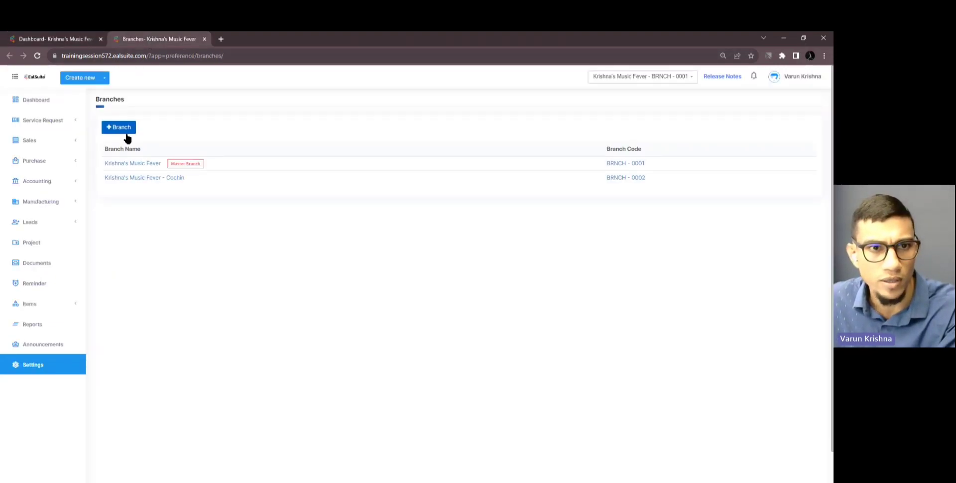
click(124, 164)
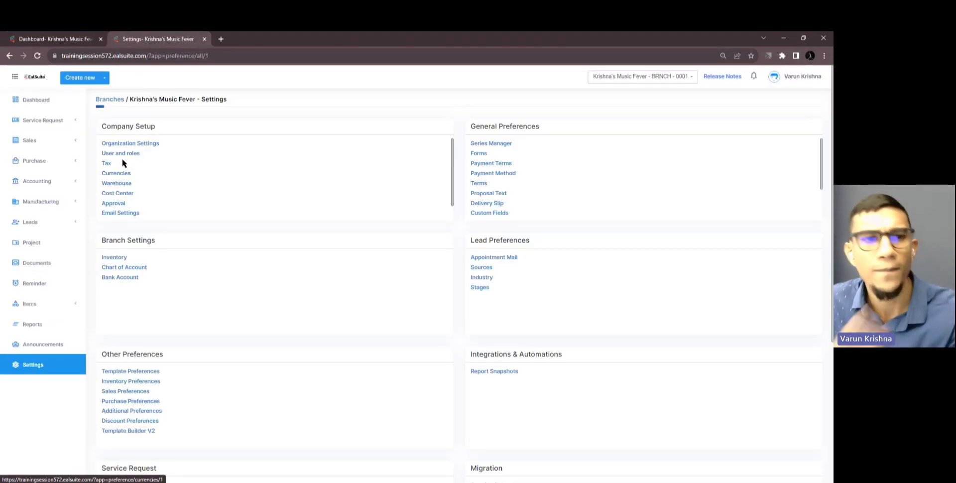
click(122, 154)
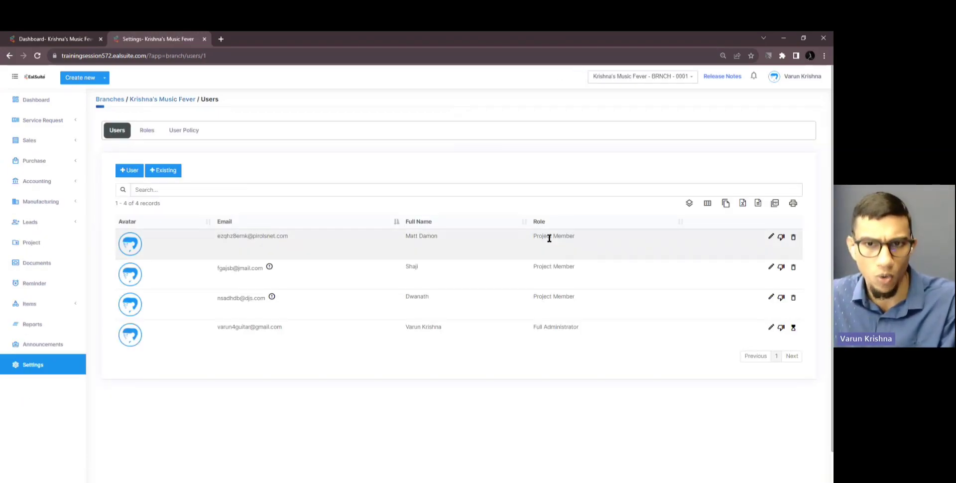
click(154, 135)
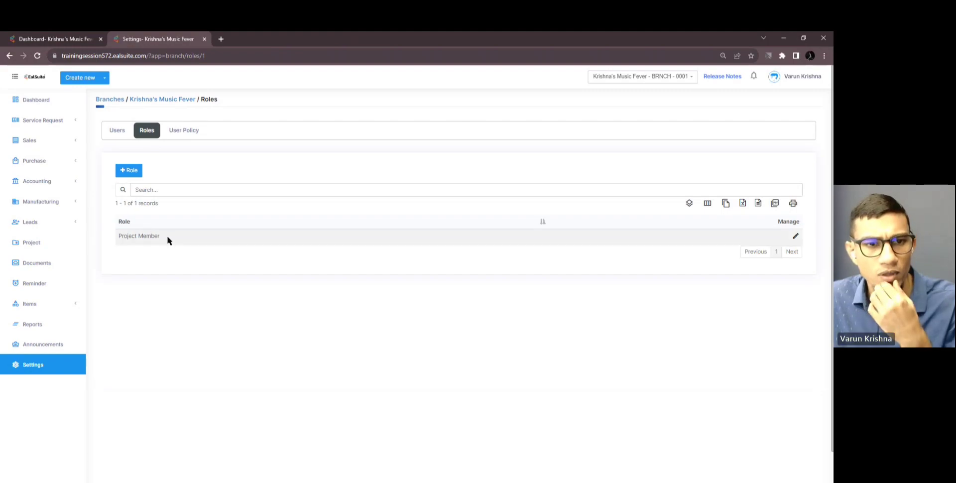
Give Project Member Self Data access for Customers, save it, and open Reports in a new tab
click(795, 237)
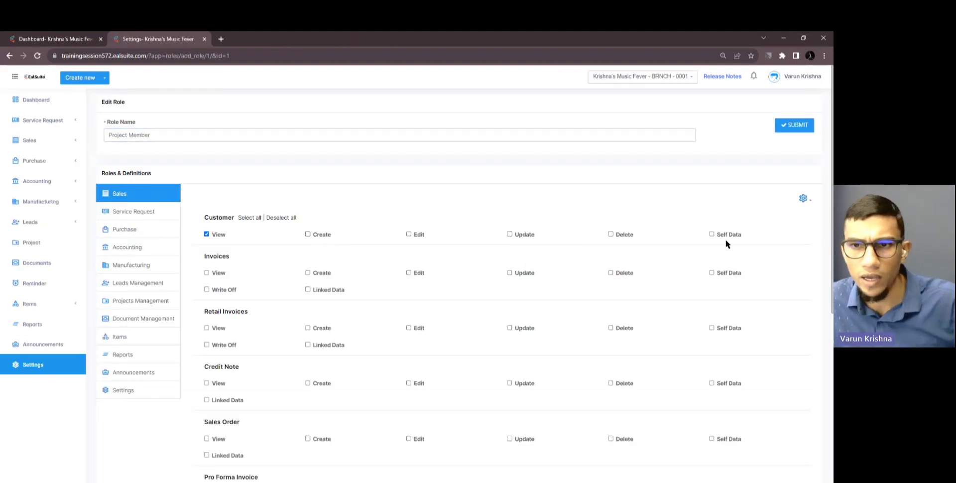
click(736, 235)
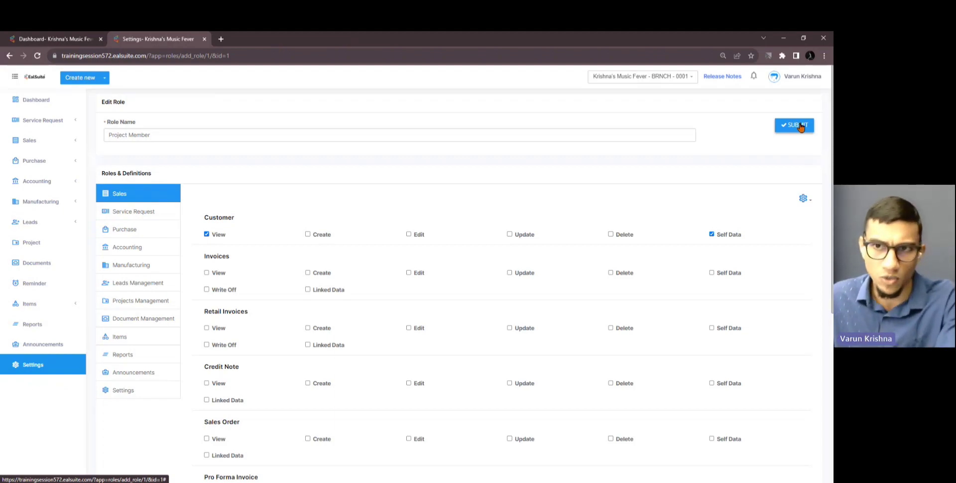
click(799, 126)
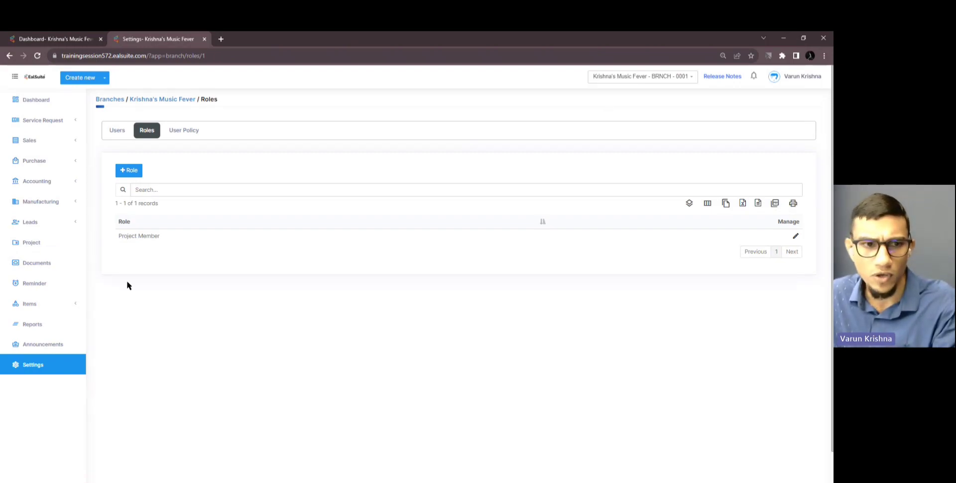
middle_click(32, 324)
click(244, 40)
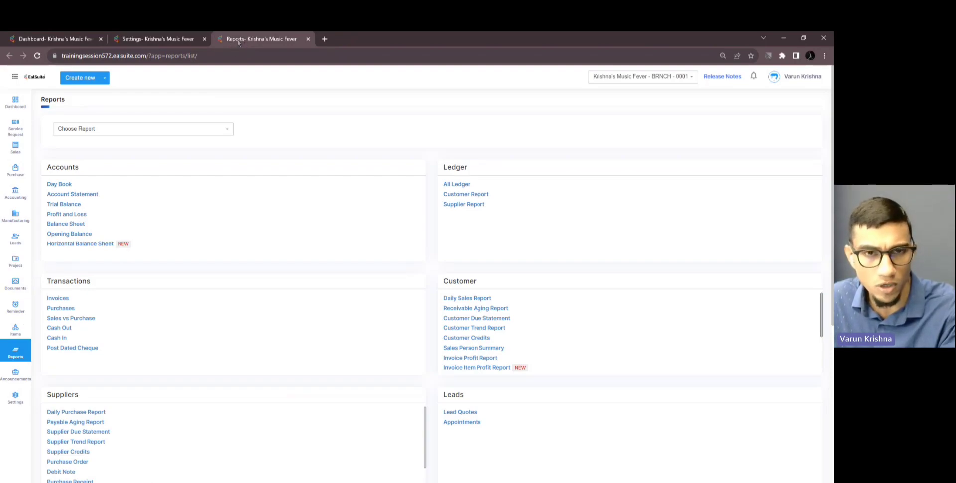
Open Customer Trend Report and Supplier Trend Report in separate tabs, viewing the Customer one
middle_click(486, 328)
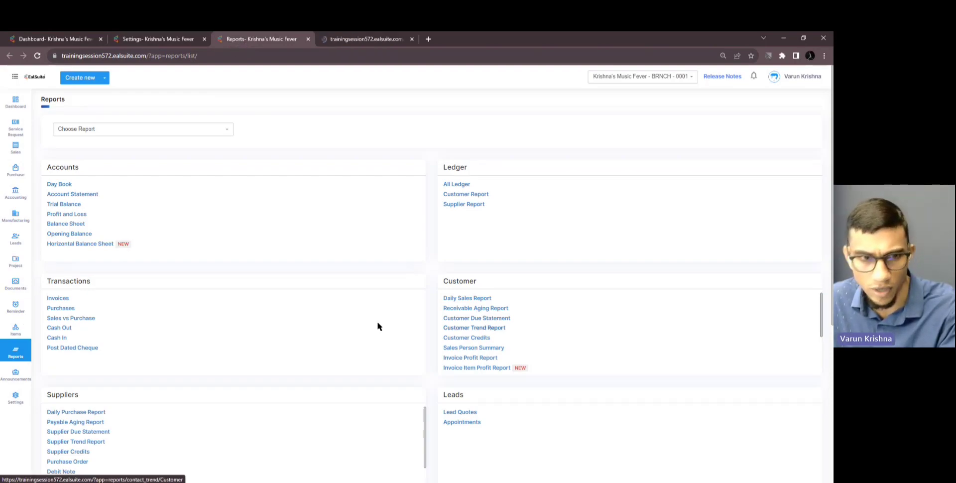
middle_click(101, 448)
click(366, 39)
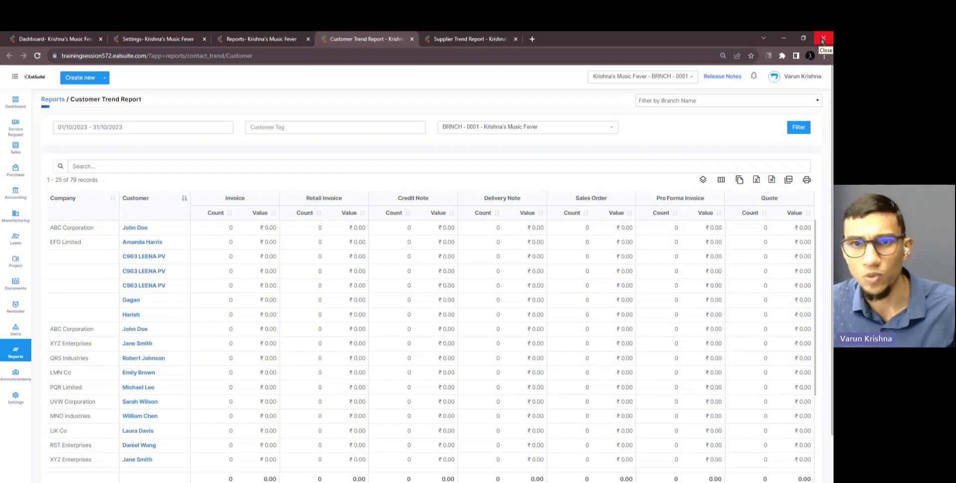
Bring the EalSuite dashboard back and open the Leads Quote list
click(822, 41)
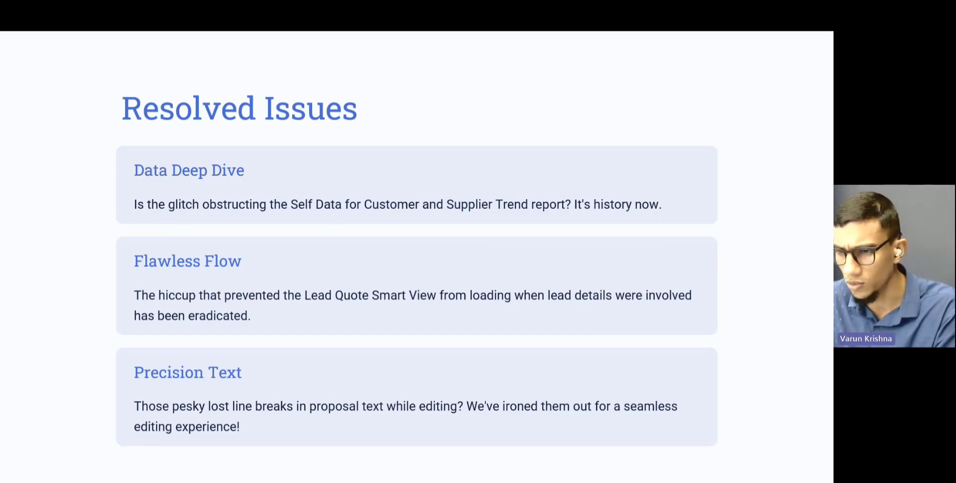
key(alt+Tab)
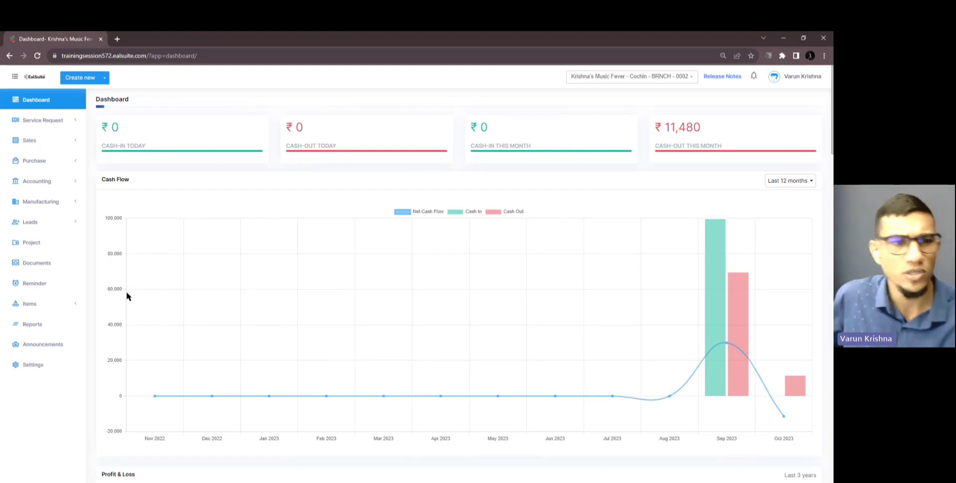
click(50, 222)
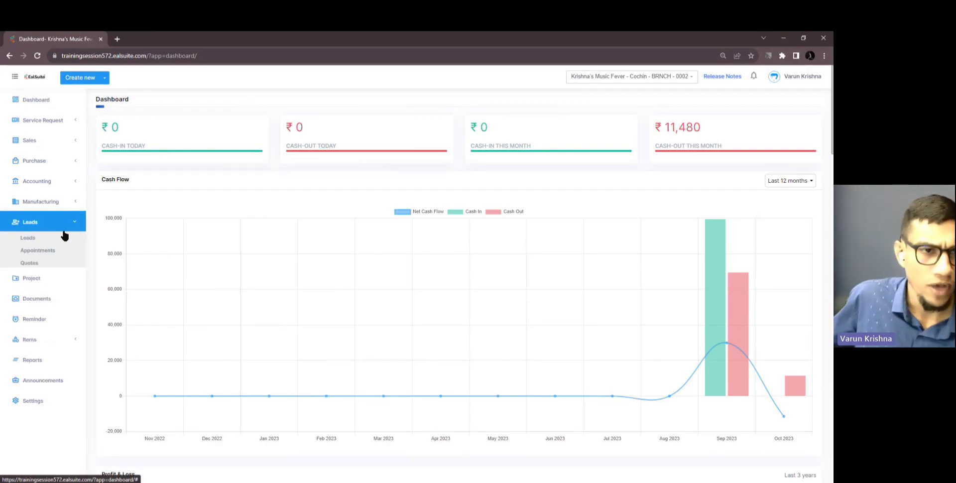
click(57, 267)
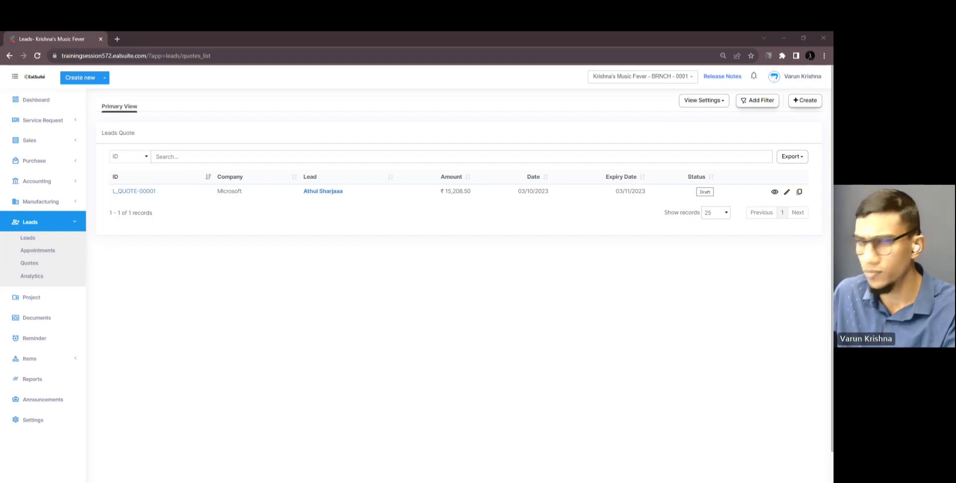
Merge the demo account's window into the tab strip and open its Leads Quote list
drag(520, 478, 163, 48)
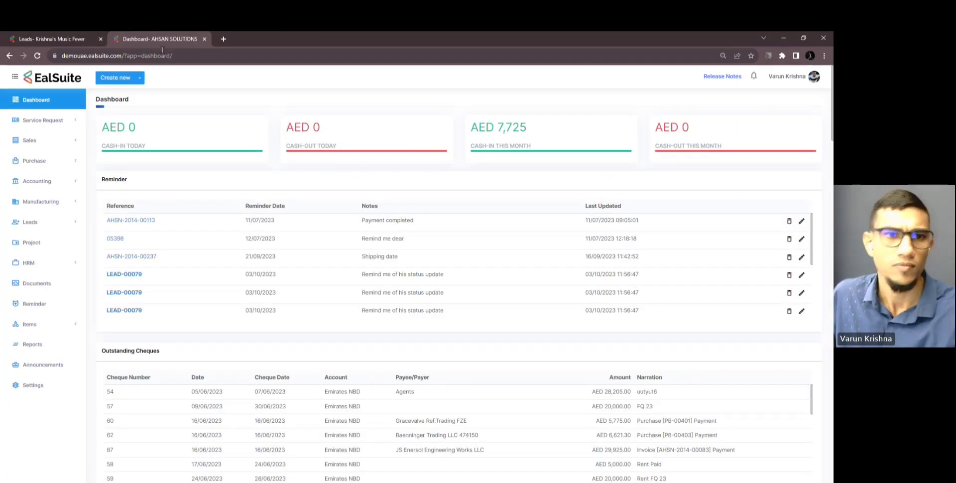
click(47, 221)
click(37, 267)
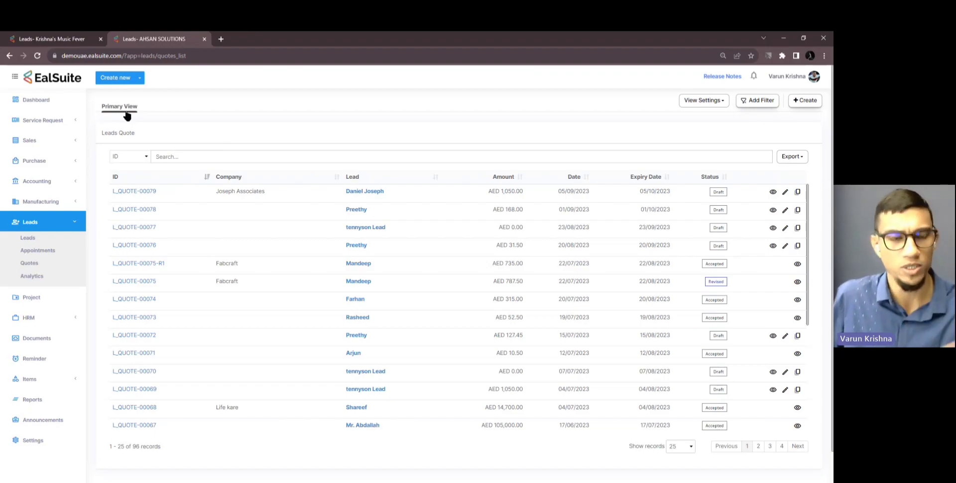
Edit the Leads Quote Primary View and move on to its Columns step
click(718, 99)
click(697, 129)
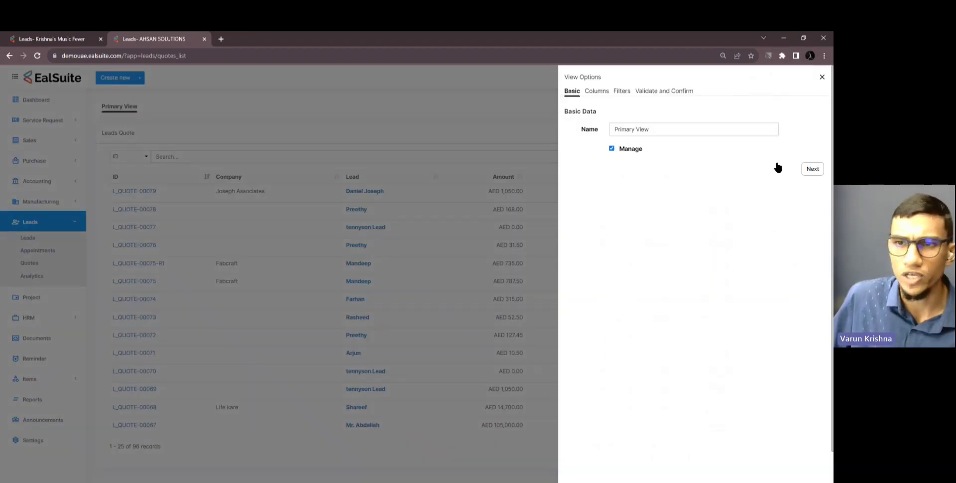
click(815, 169)
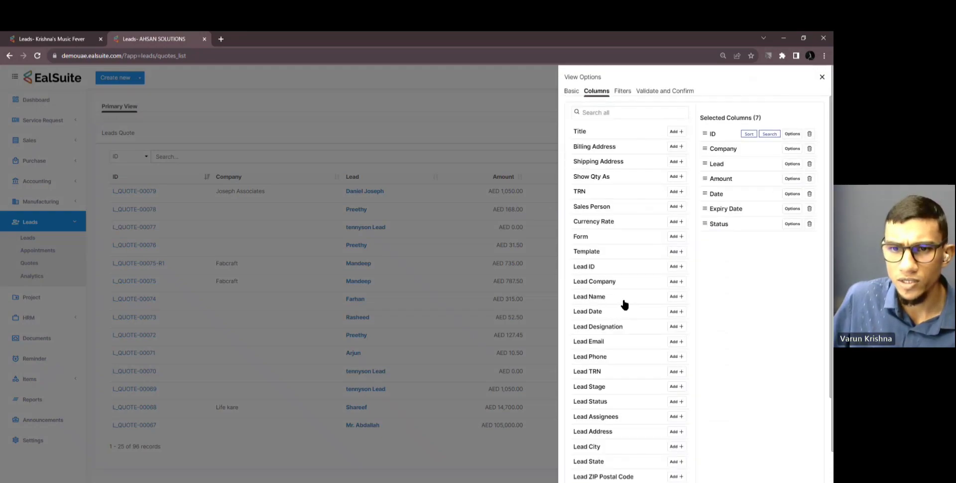
scroll(623, 278, down, 1)
scroll(607, 225, up, 1)
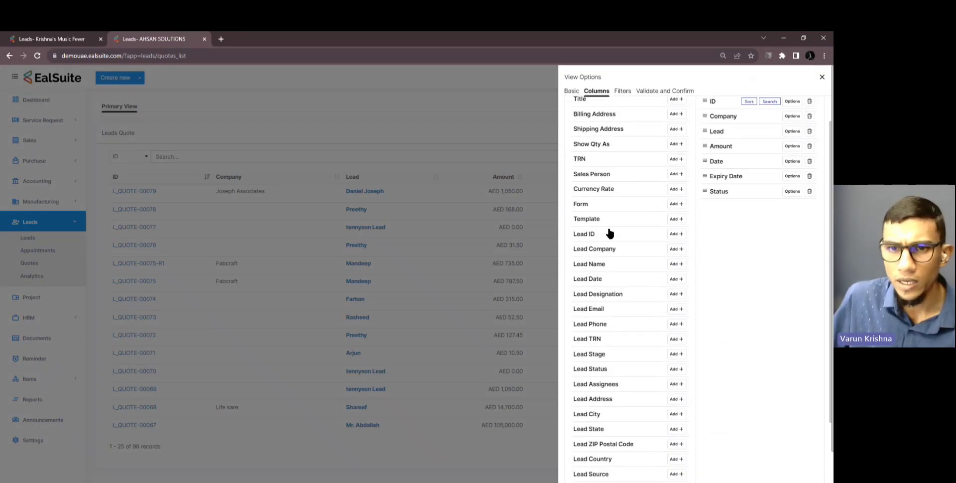
scroll(621, 234, up, 2)
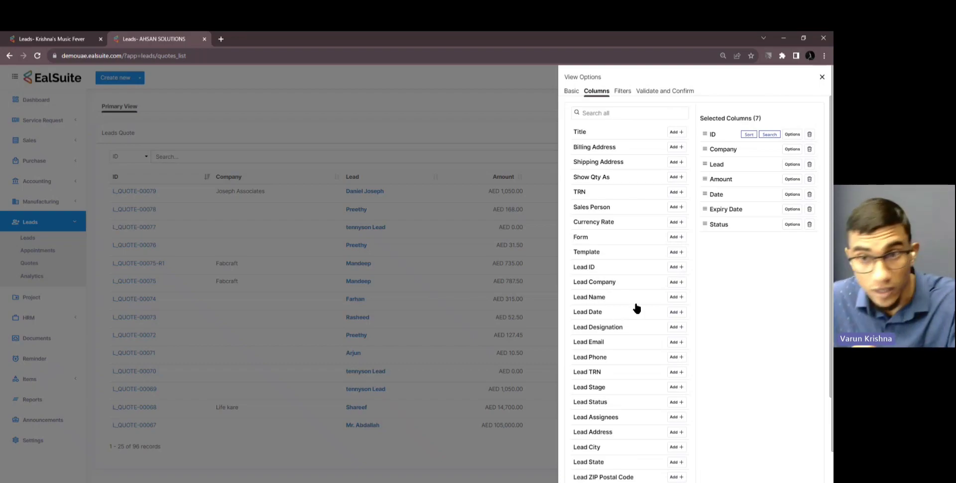
Add the Lead ID column, submit the view, and close the browser window
click(675, 267)
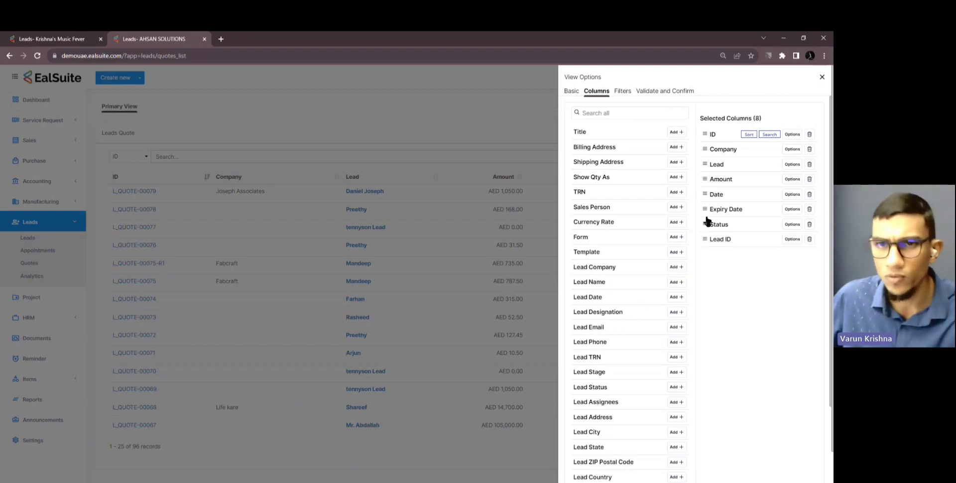
scroll(699, 359, down, 1)
scroll(699, 359, down, 2)
click(811, 475)
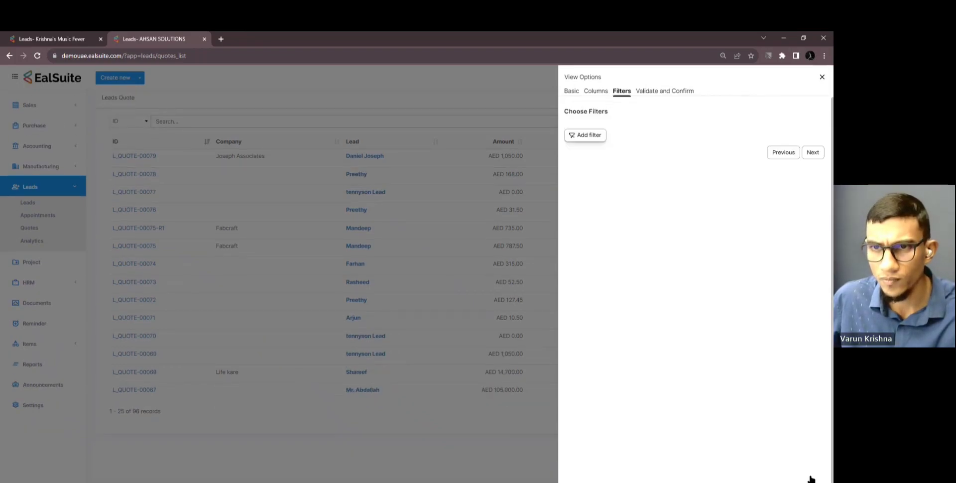
click(810, 155)
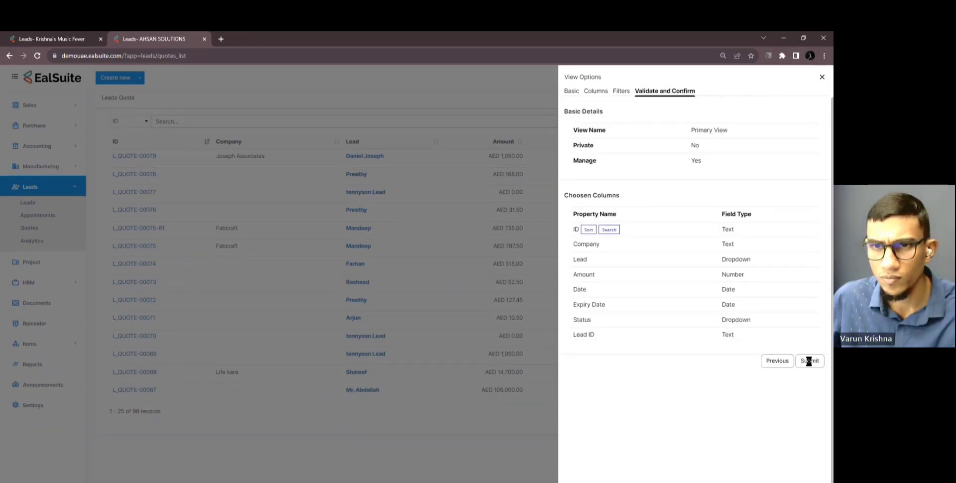
click(808, 359)
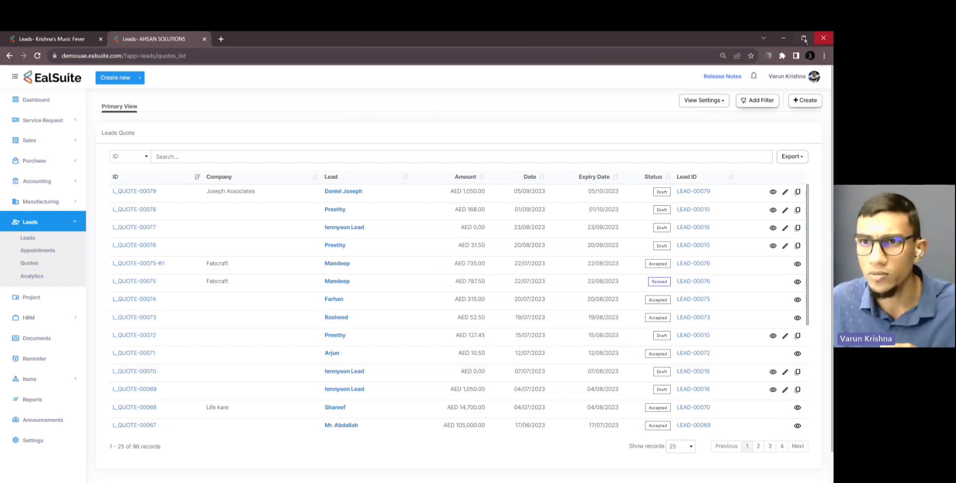
click(823, 38)
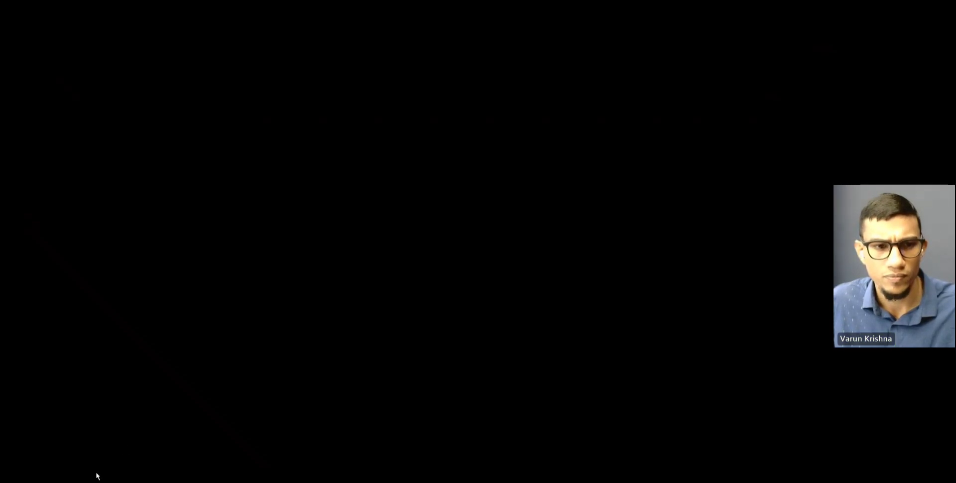
Step back to the 'Resolved Issues' slide, then switch to the EalSuite dashboard
key(Right)
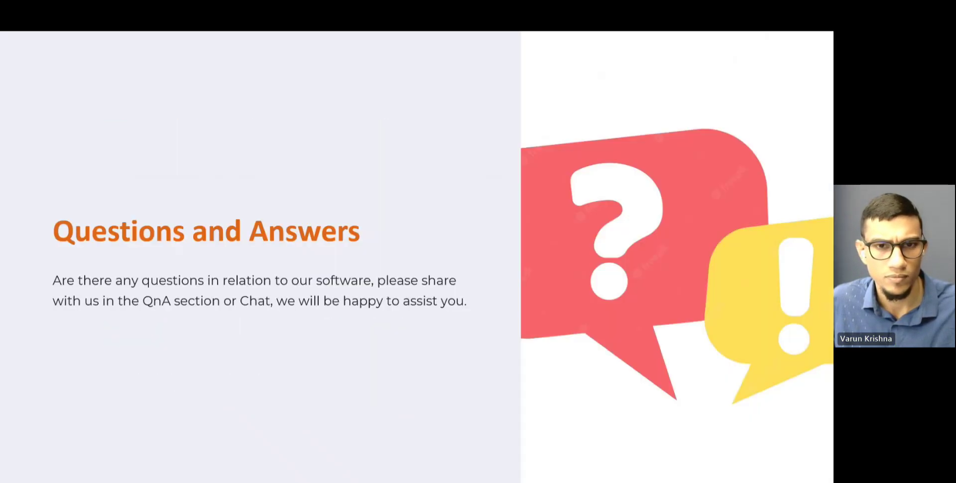
key(Left)
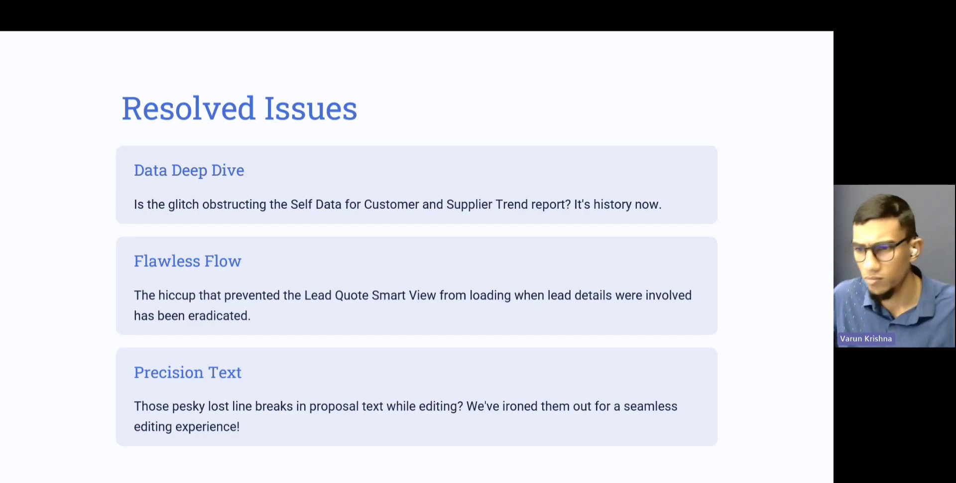
key(alt+Tab)
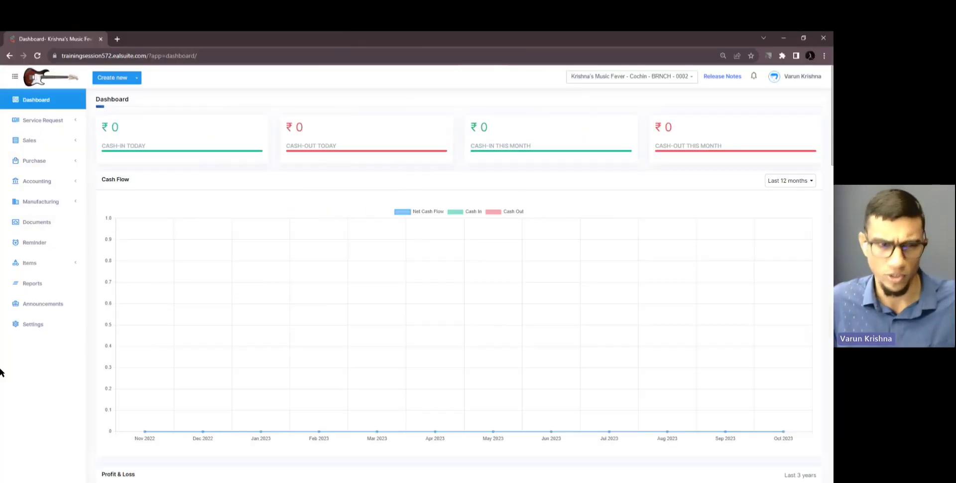
Start a new invoice, then abandon it unsaved to go to the Leads Quote list
click(32, 140)
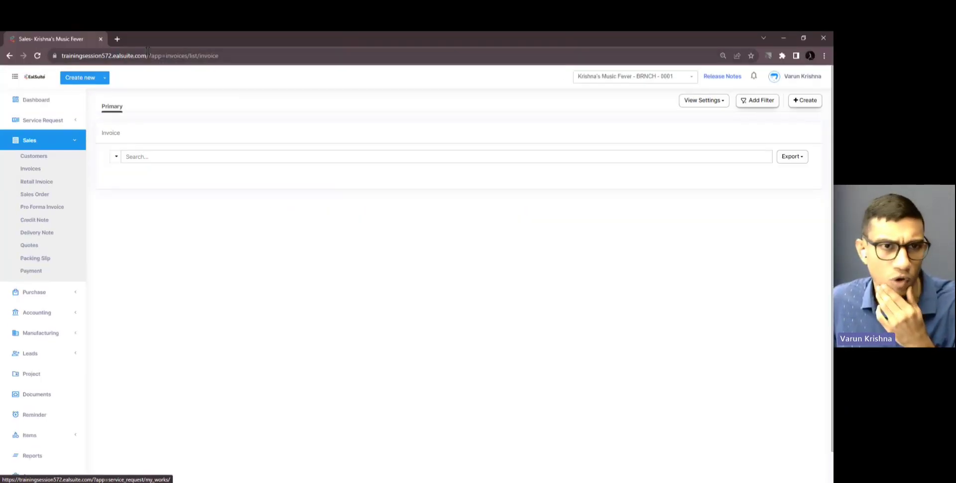
click(796, 106)
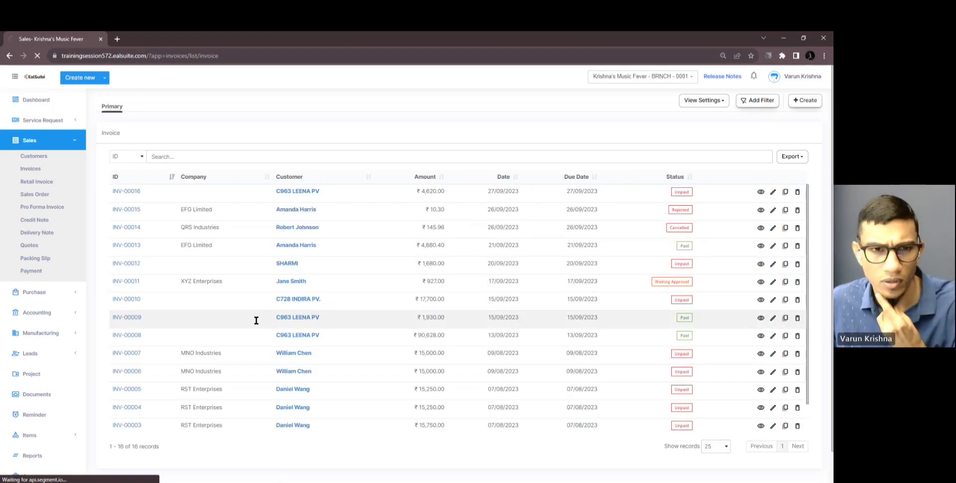
scroll(222, 299, down, 3)
scroll(222, 296, up, 3)
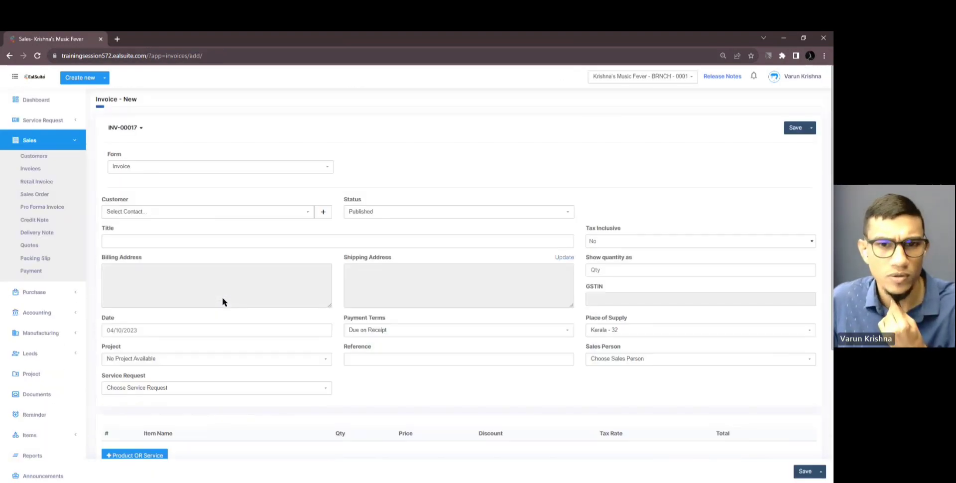
click(43, 143)
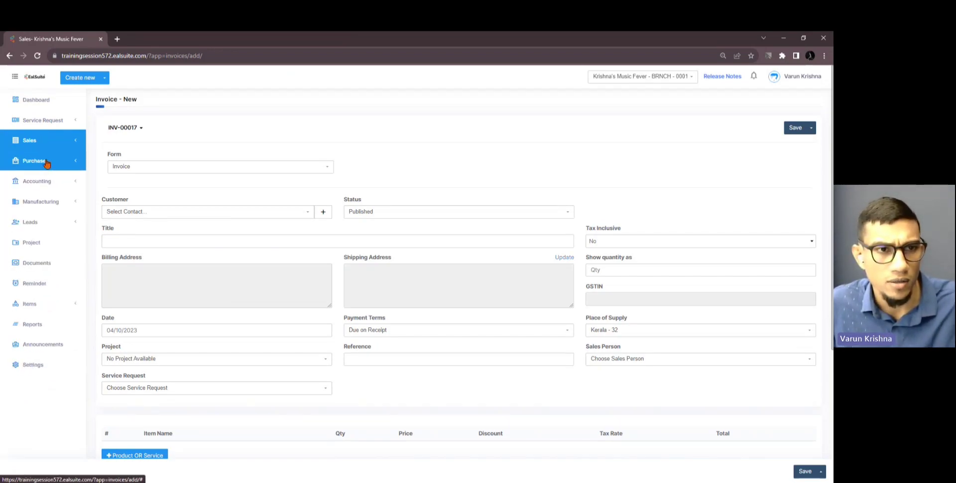
click(44, 225)
click(40, 264)
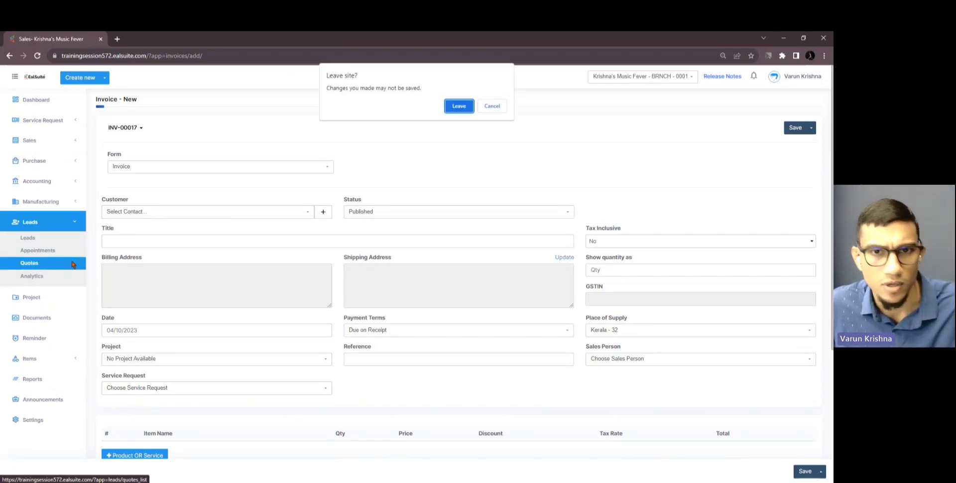
click(453, 106)
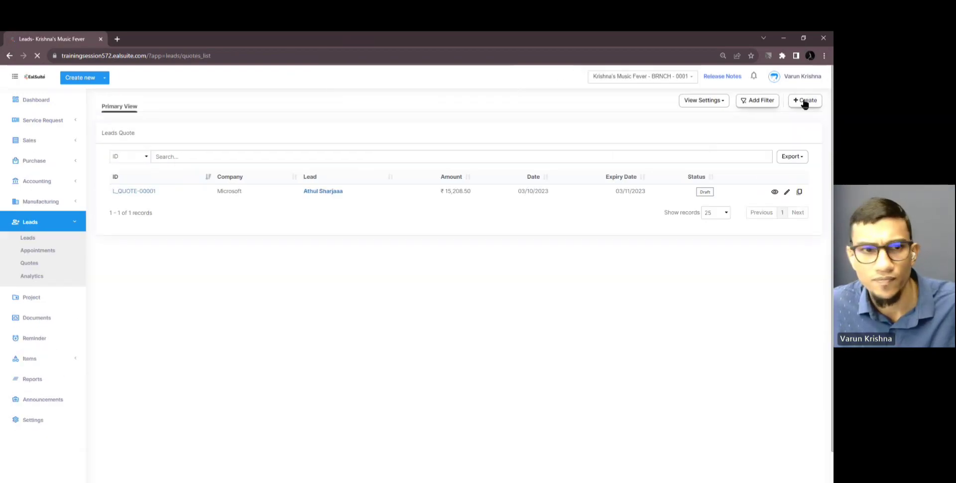
Create a new lead quote and select the Microsoft lead for it
click(805, 101)
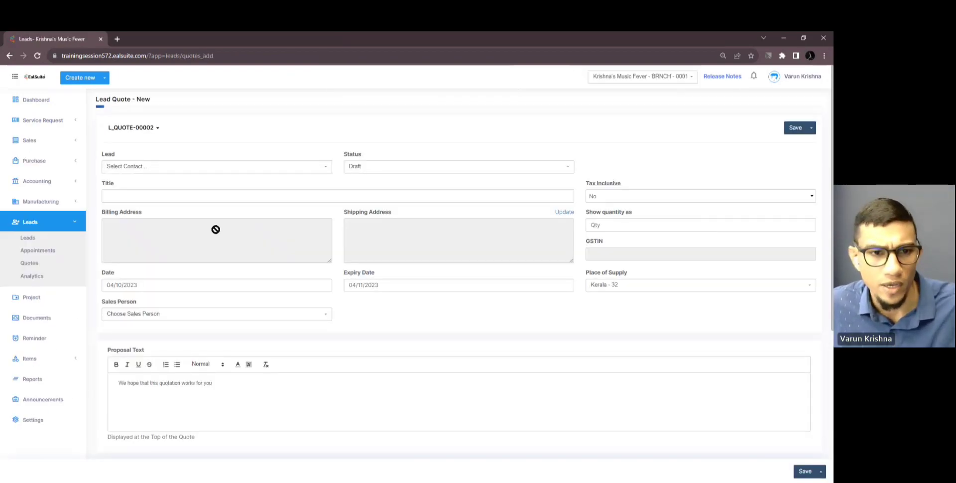
scroll(221, 267, down, 2)
scroll(220, 265, up, 2)
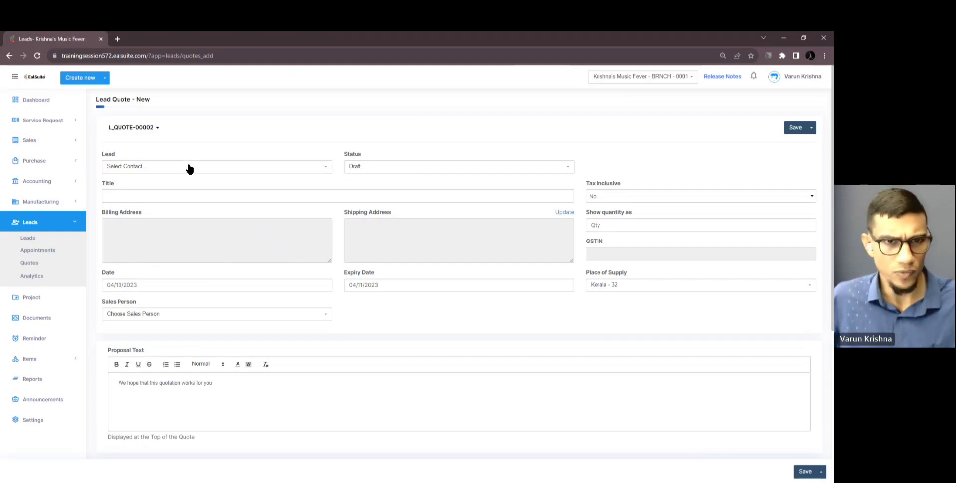
click(188, 167)
click(182, 219)
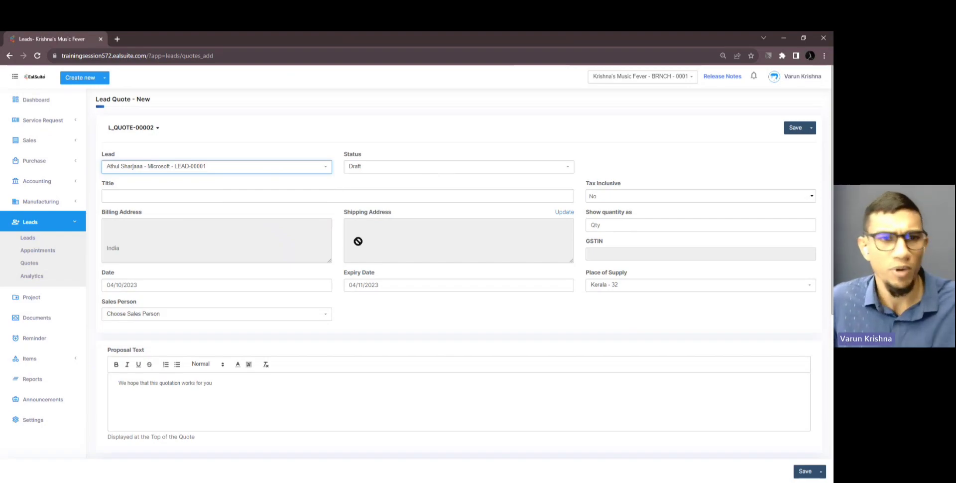
scroll(324, 257, down, 2)
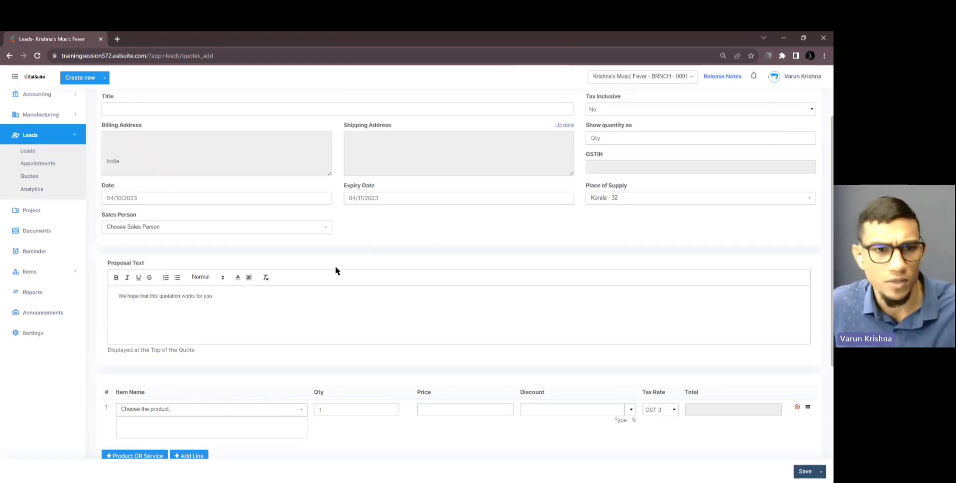
Bold the first proposal line and add a second line 'New line added'
drag(214, 296, 118, 296)
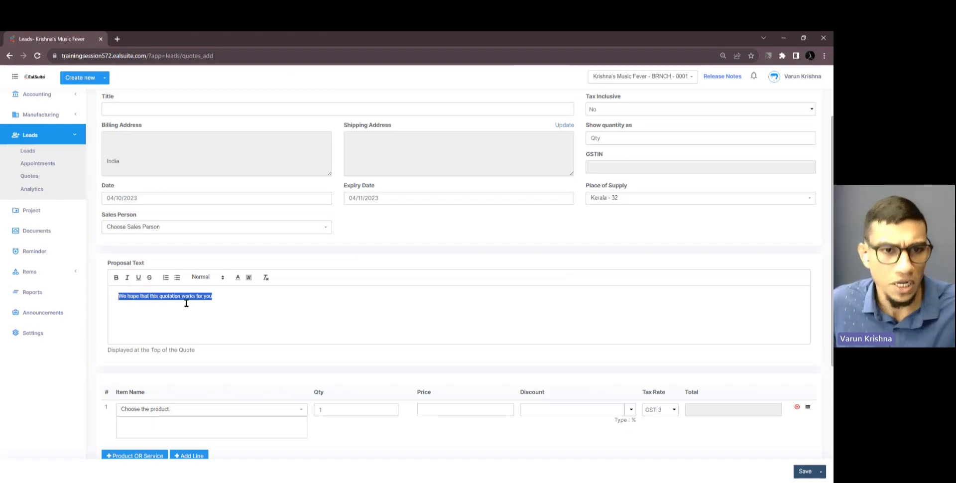
click(116, 277)
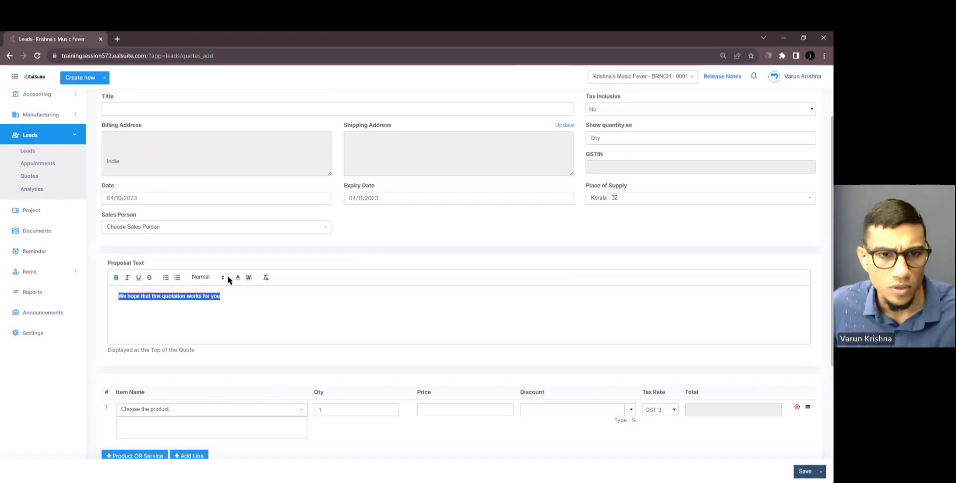
click(223, 296)
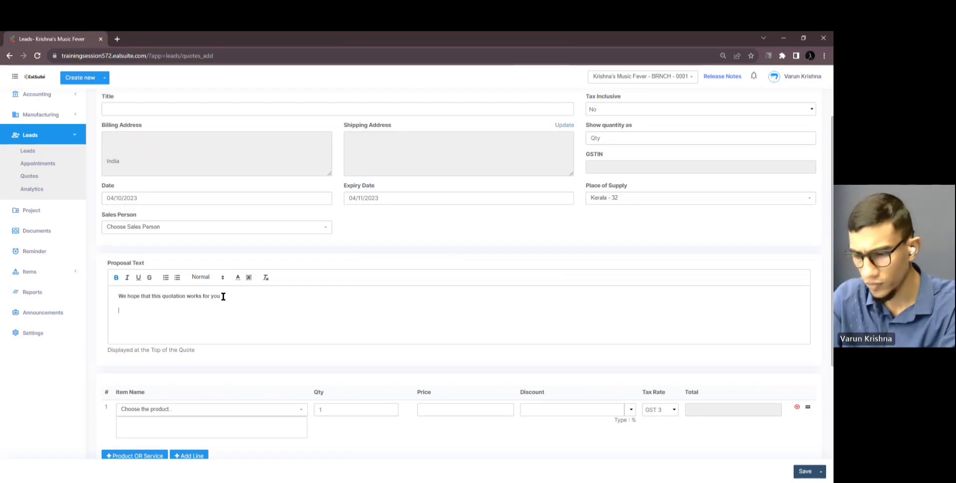
text(New line added)
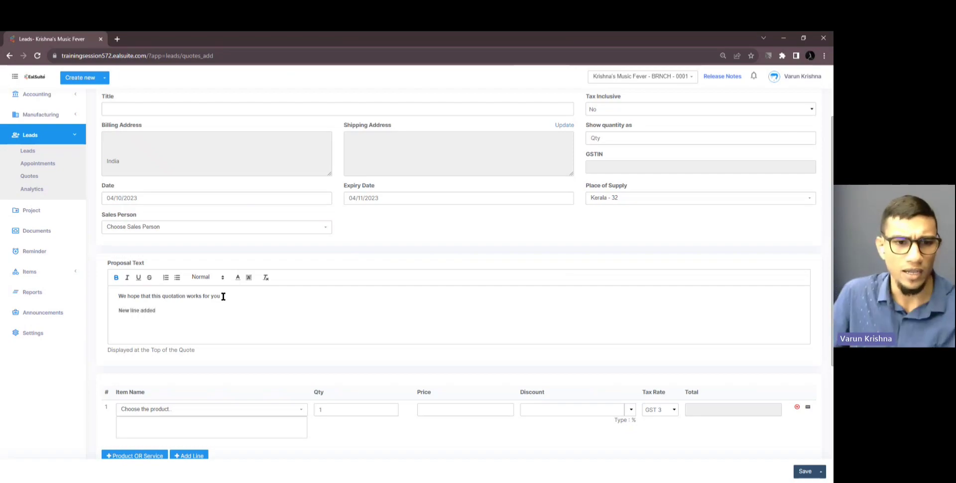
Add Room Charge 1 as the first item and save the quote as a draft
scroll(223, 296, down, 3)
click(232, 280)
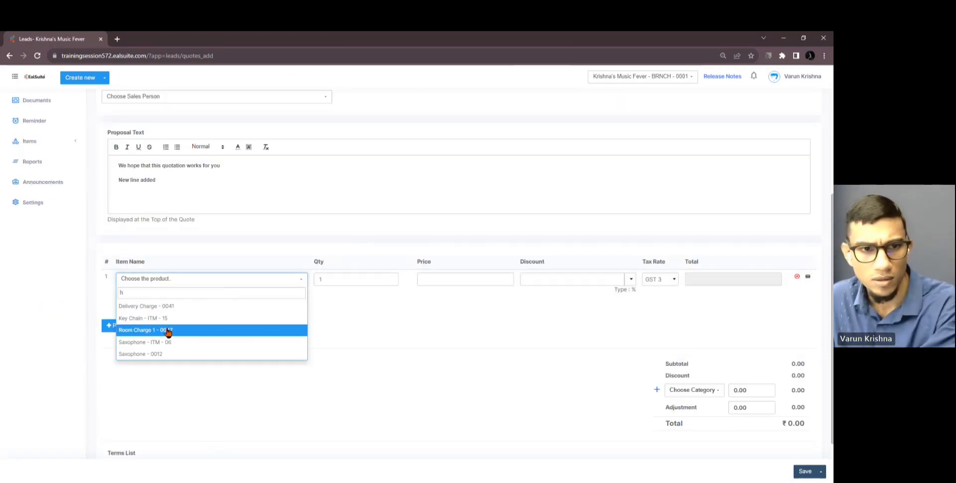
click(167, 329)
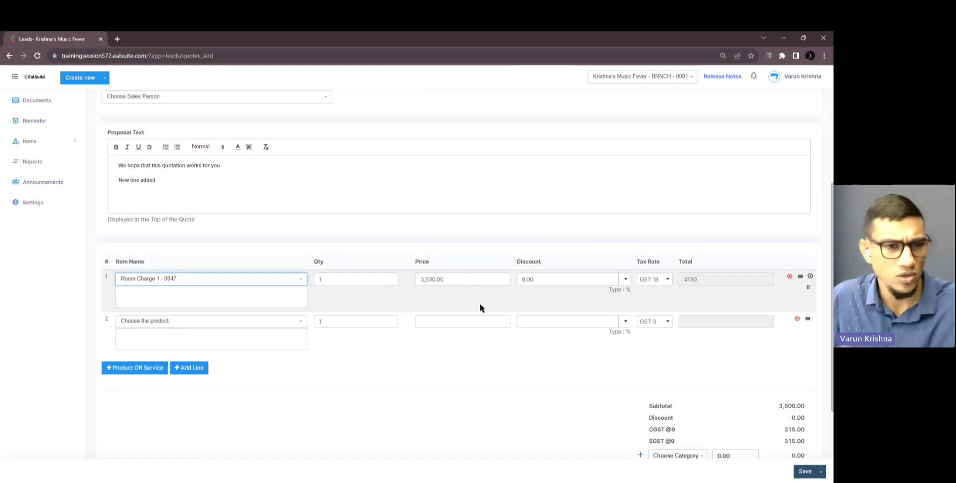
scroll(480, 303, down, 3)
click(802, 471)
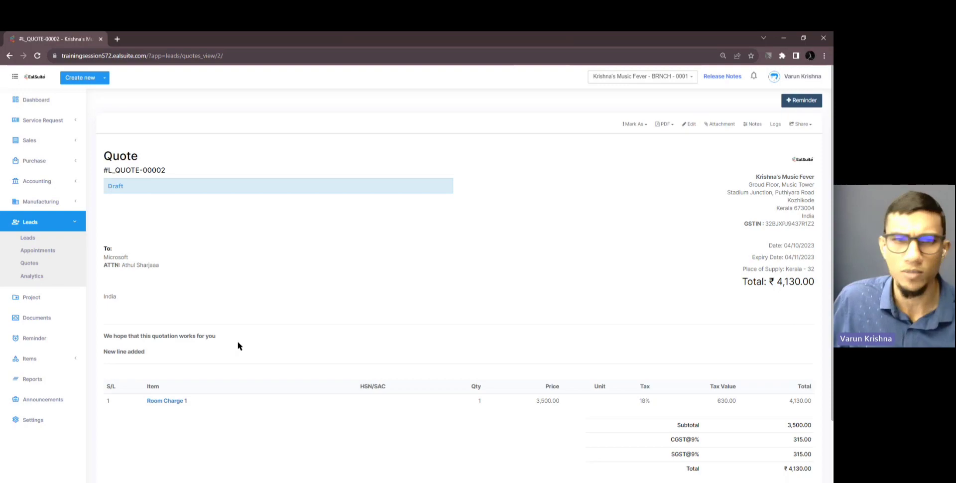
Edit quote L_QUOTE-00002 and delete the blank line before the second proposal line
click(665, 127)
click(676, 131)
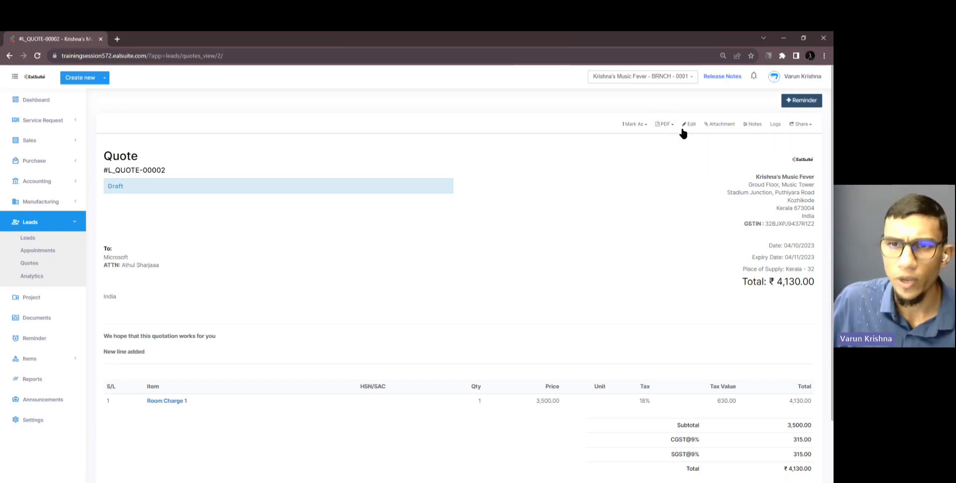
click(690, 124)
scroll(149, 333, down, 1)
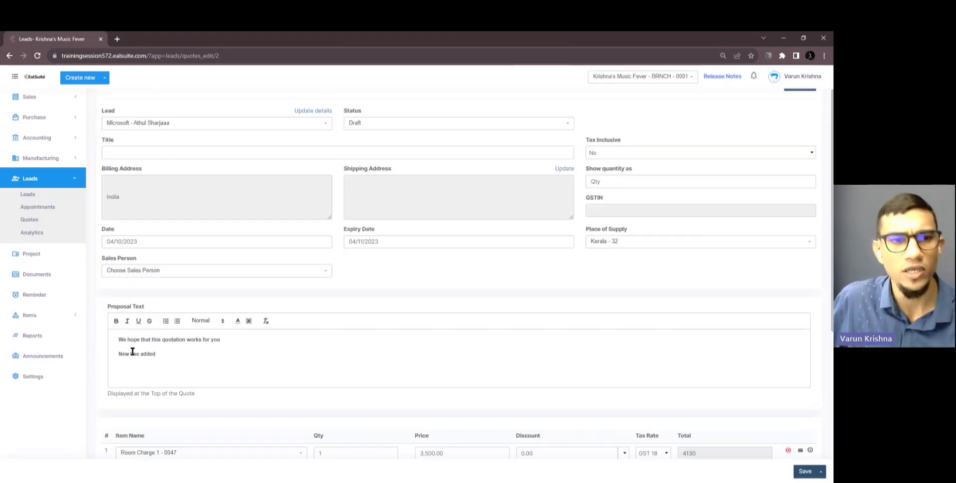
click(118, 353)
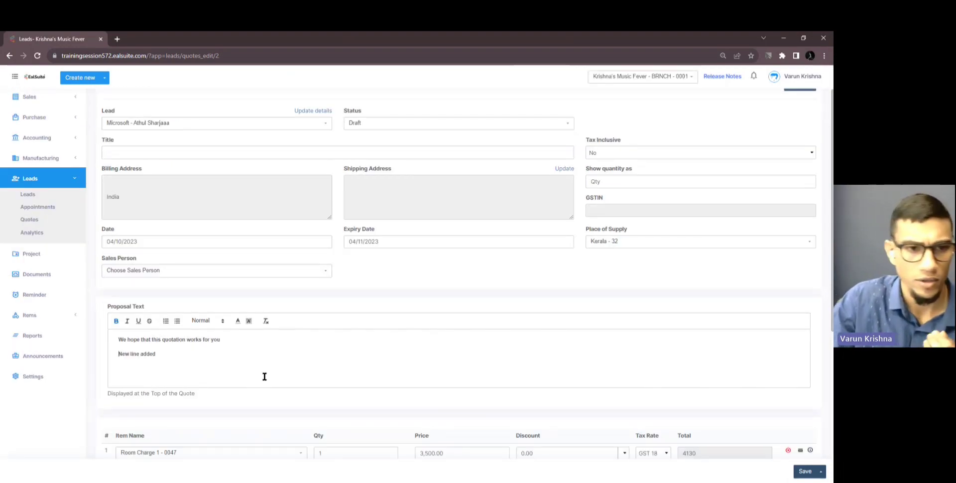
key(BackSpace)
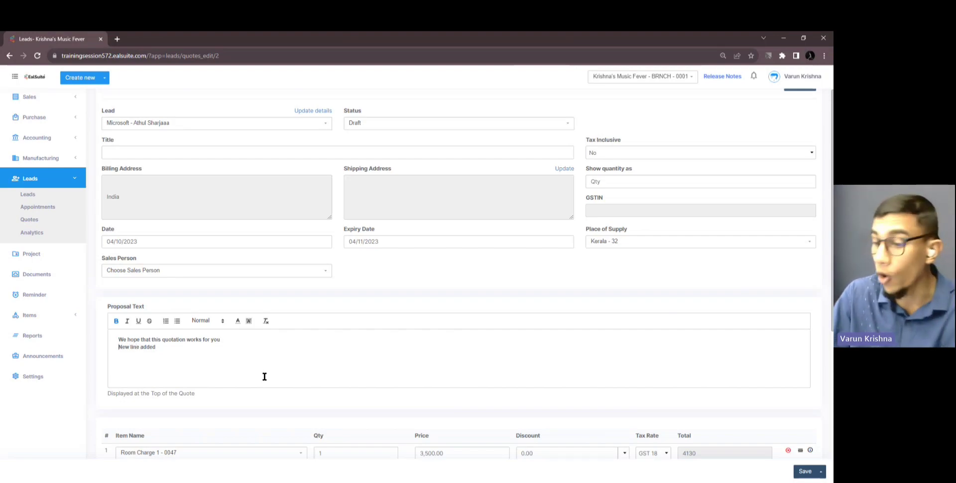
Re-add the blank line, save the quote with both proposal lines separate, and close the browser
key(Return)
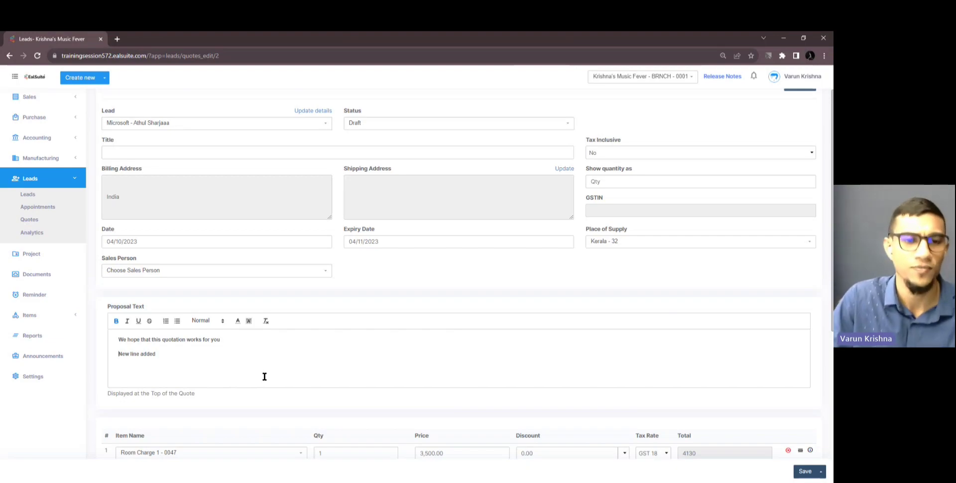
scroll(378, 331, down, 3)
scroll(376, 336, up, 4)
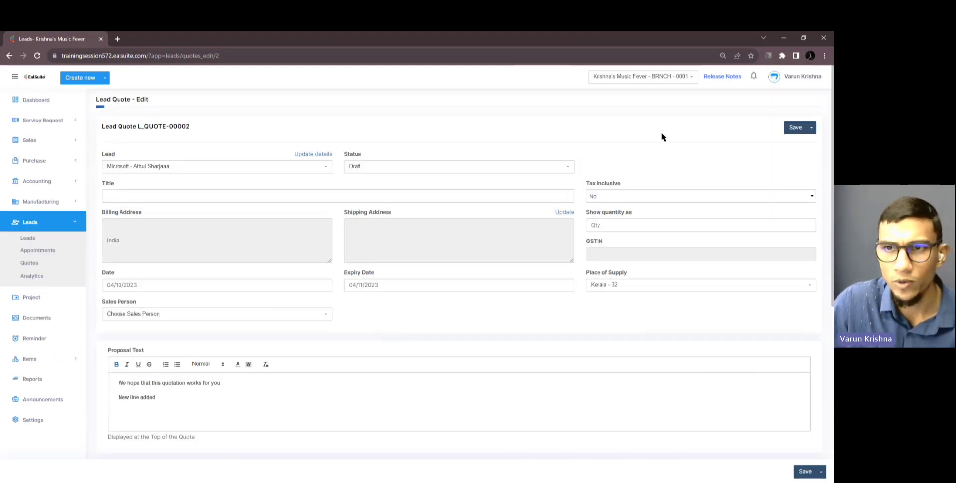
click(795, 130)
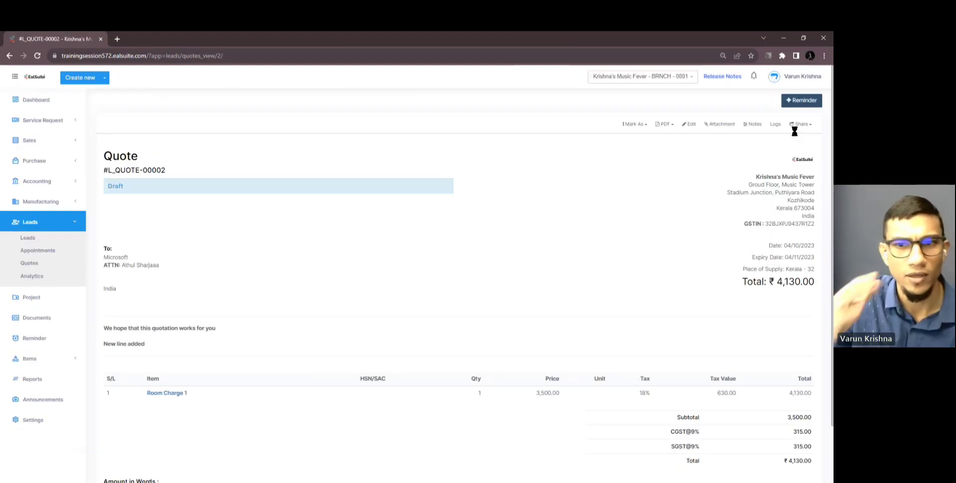
click(818, 43)
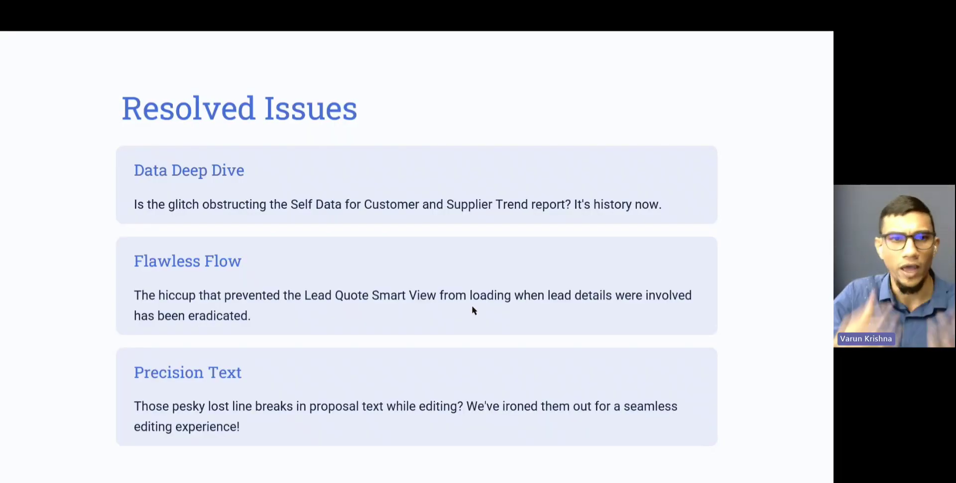